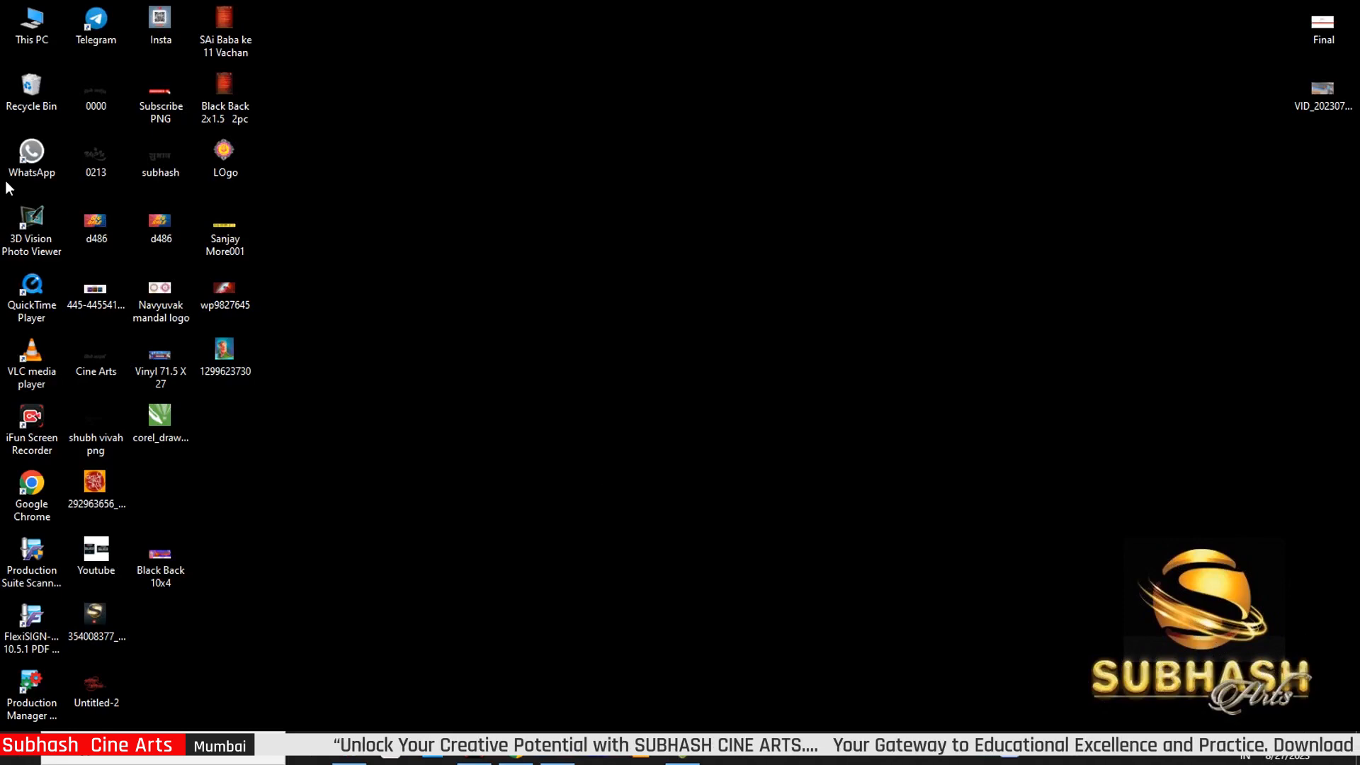
Step: Open the Downloads folder and extract the 27-8-23 archive there, entering the archive password
{"action": "double_click", "coordinate": [31, 28]}
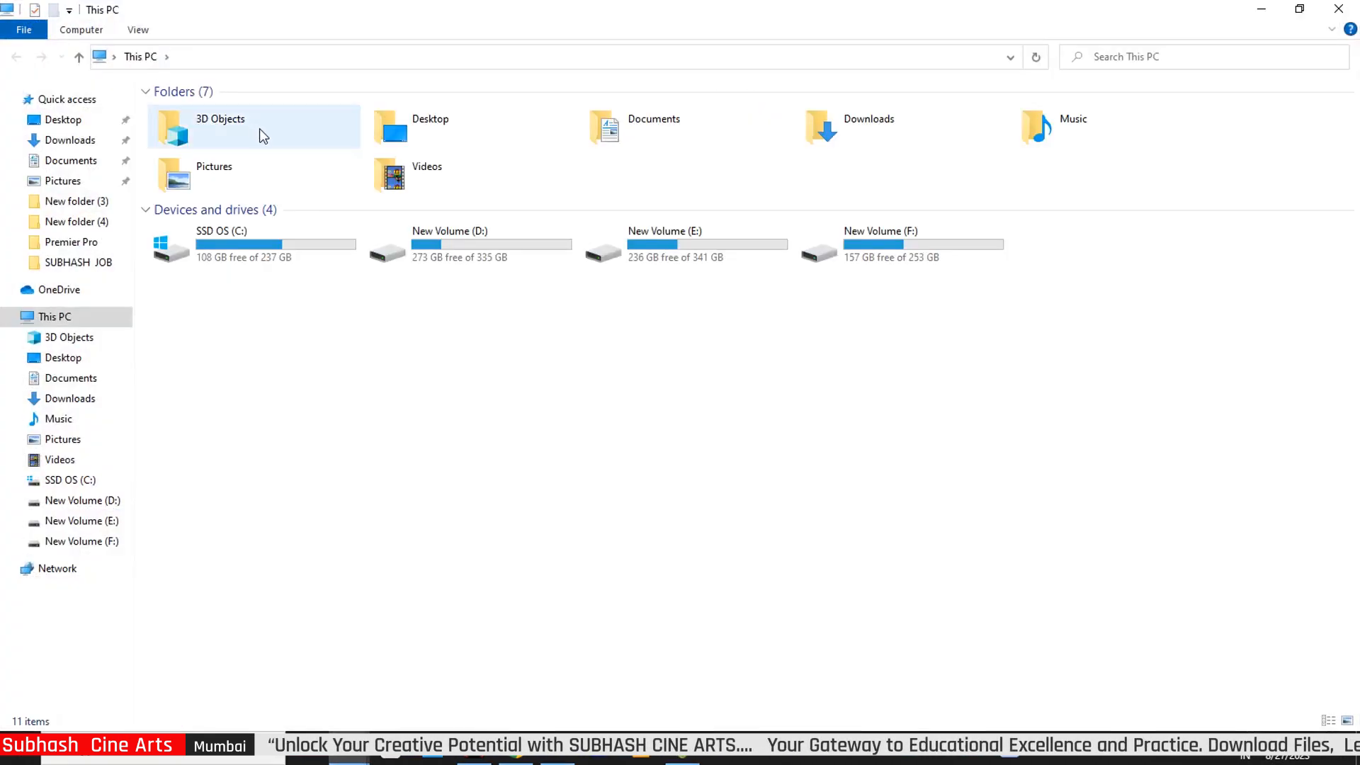
{"action": "left_click", "coordinate": [78, 144]}
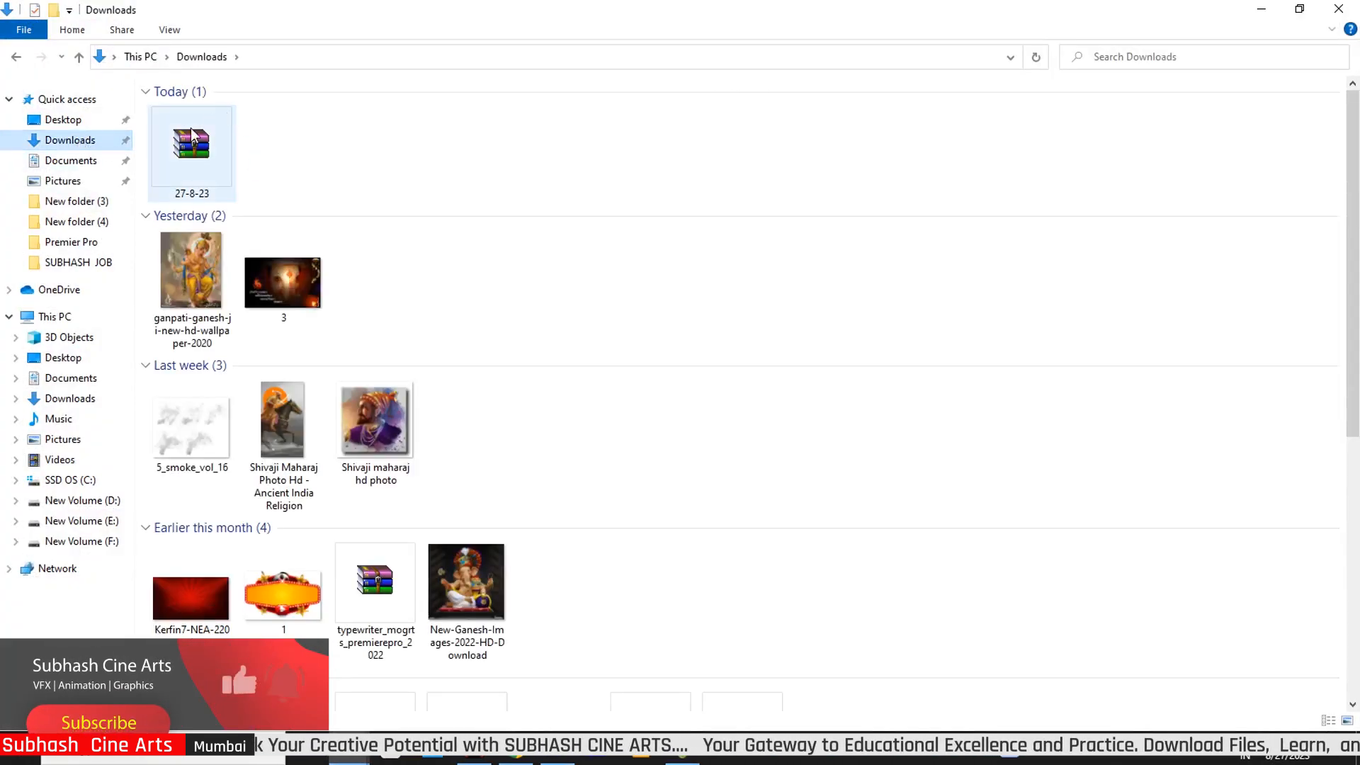
{"action": "left_click", "coordinate": [196, 163]}
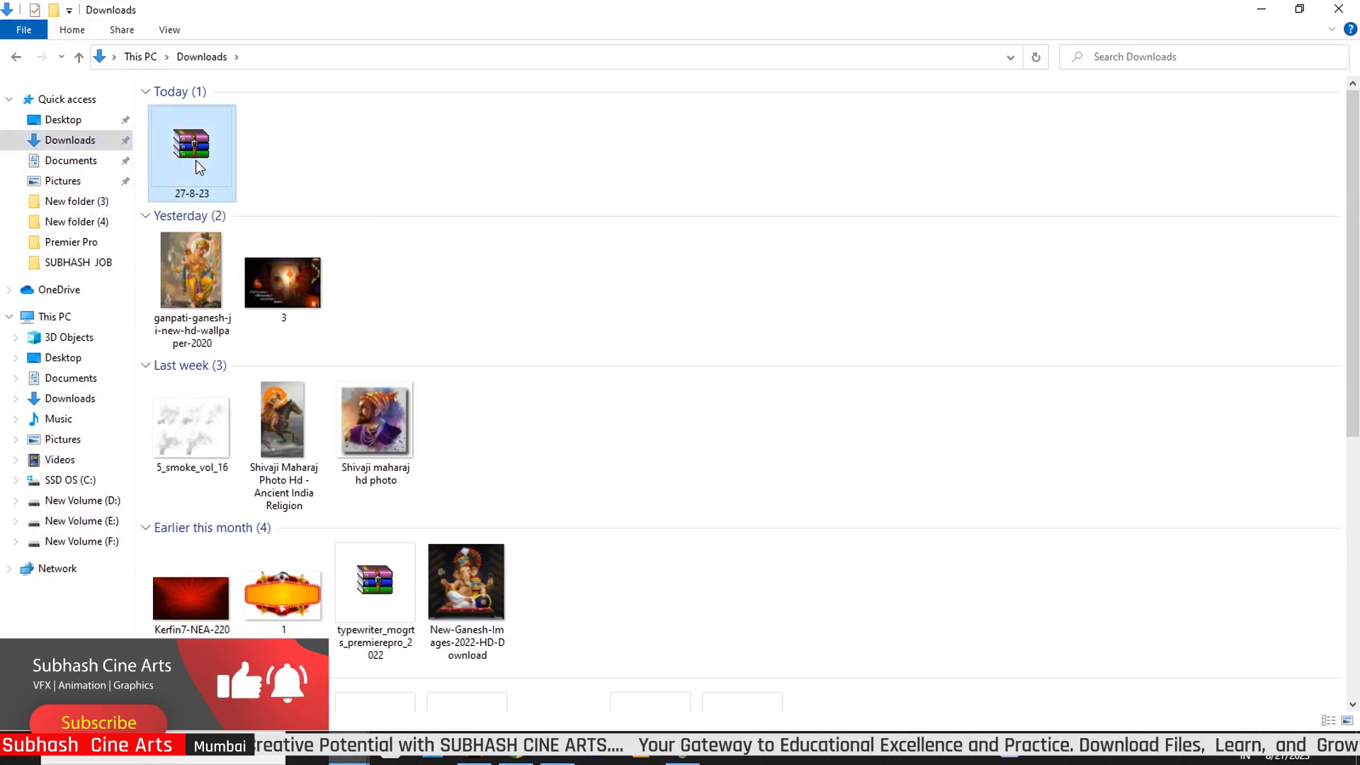
{"action": "right_click", "coordinate": [200, 163]}
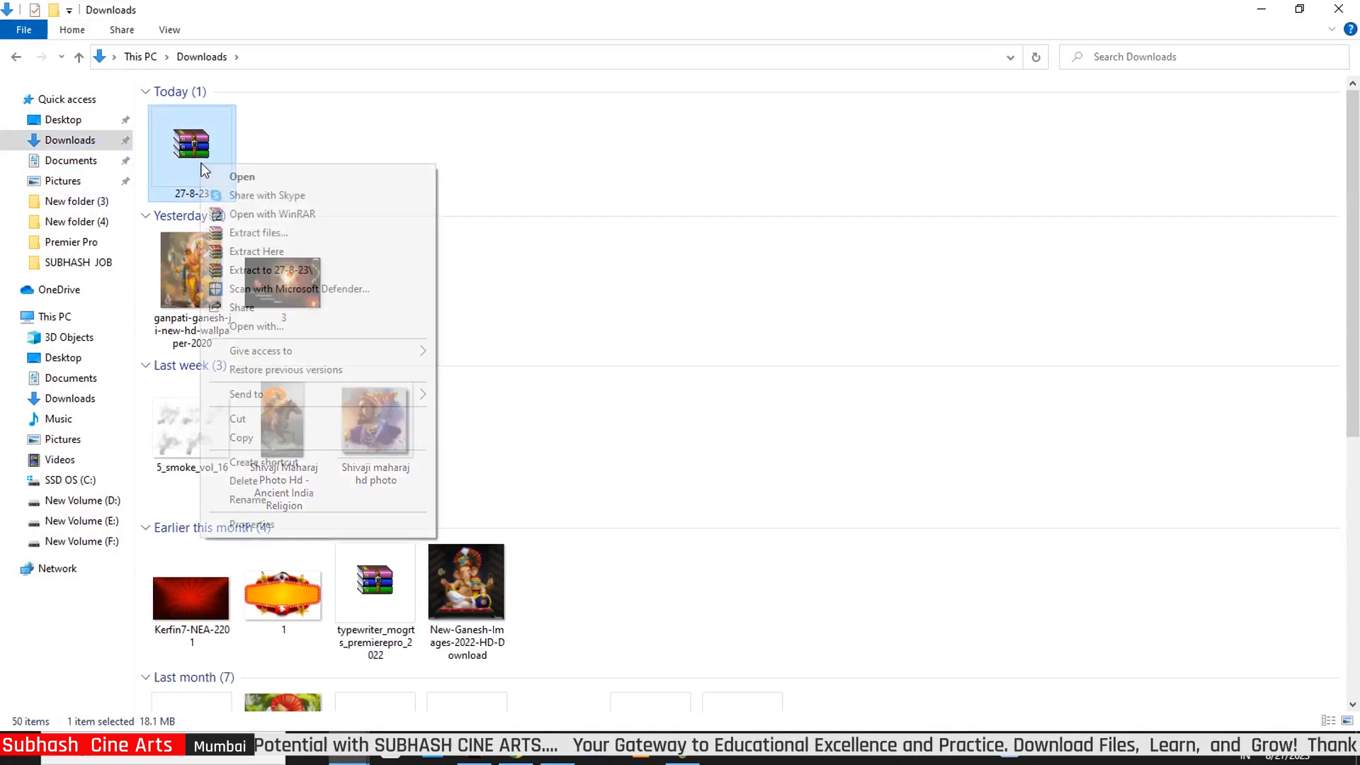
{"action": "left_click", "coordinate": [267, 252]}
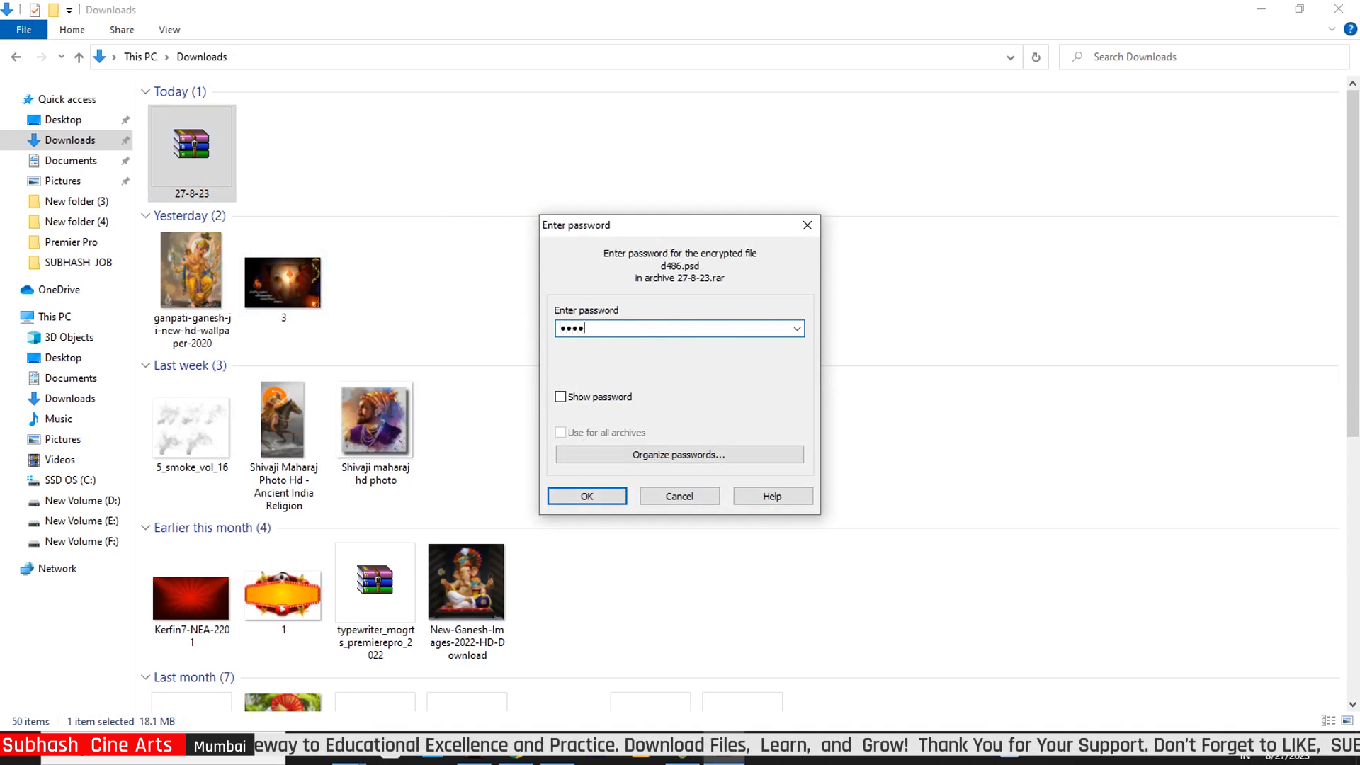
{"action": "double_click", "coordinate": [629, 329]}
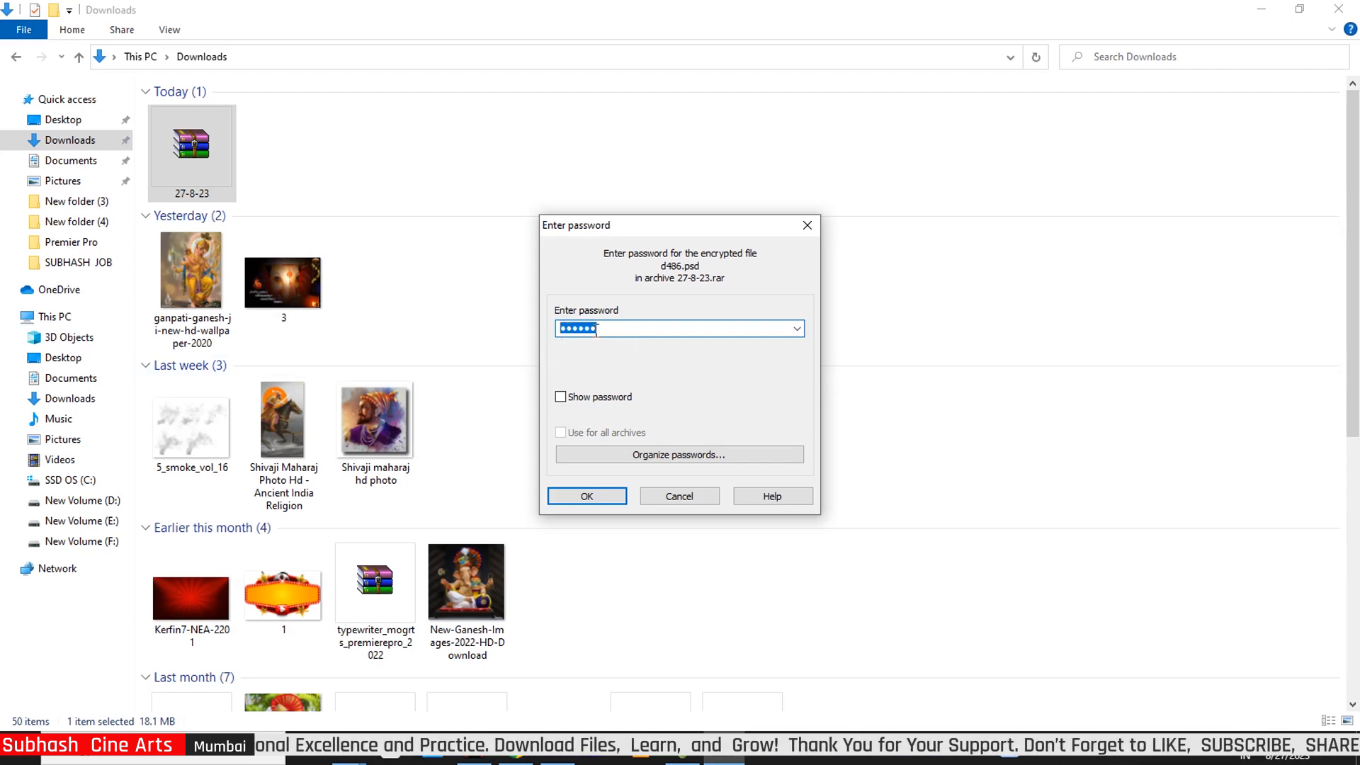
{"action": "left_click", "coordinate": [608, 497]}
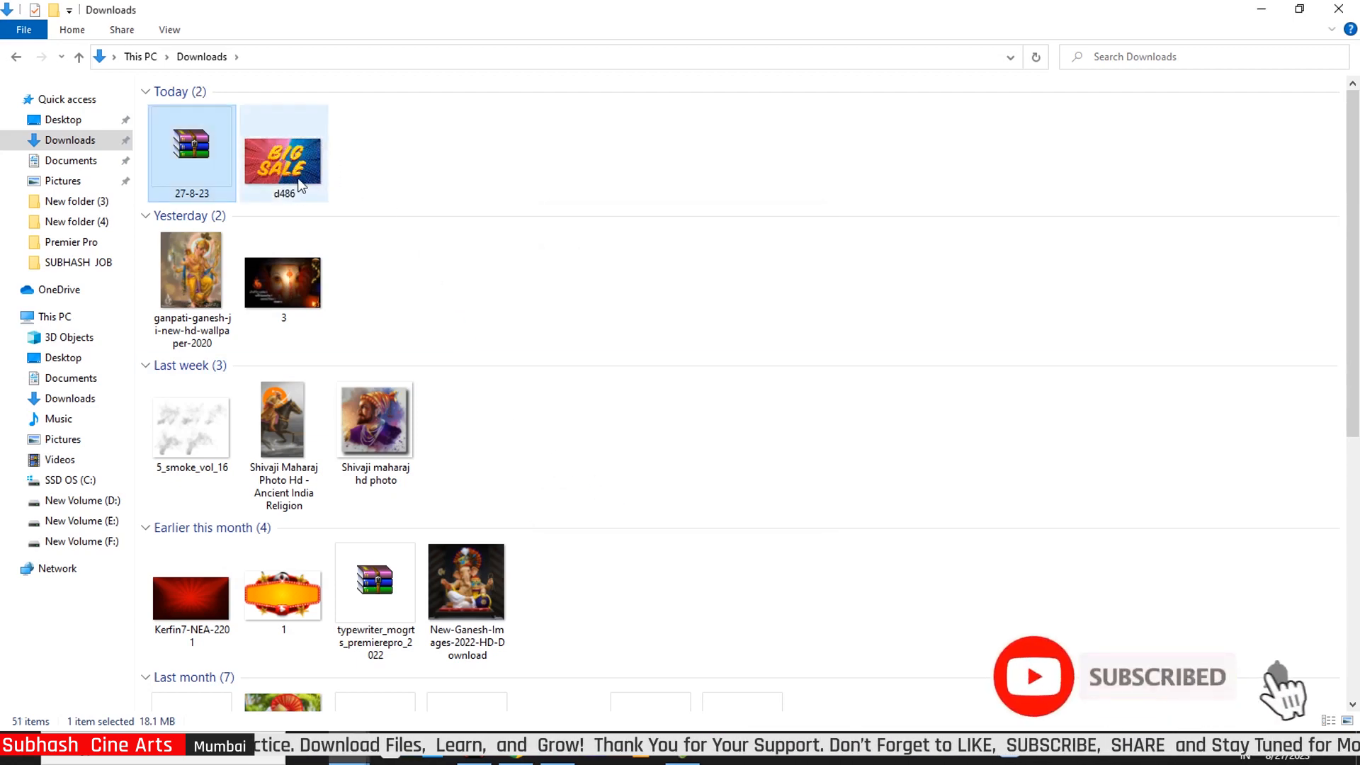
Step: Open the extracted d486 file in Photoshop and open the contents of its "your text here" smart object
{"action": "left_click", "coordinate": [289, 171]}
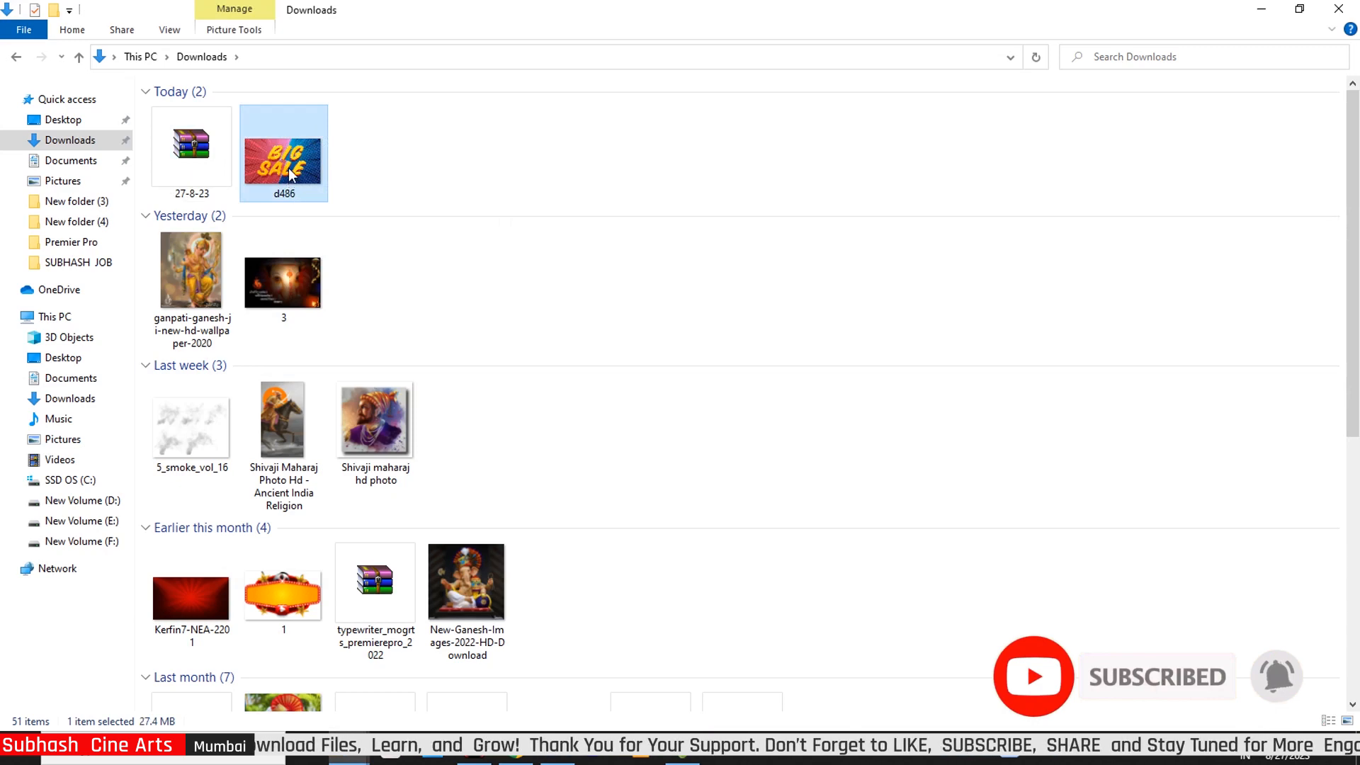
{"action": "left_click_drag", "start_coordinate": [289, 170], "coordinate": [638, 406]}
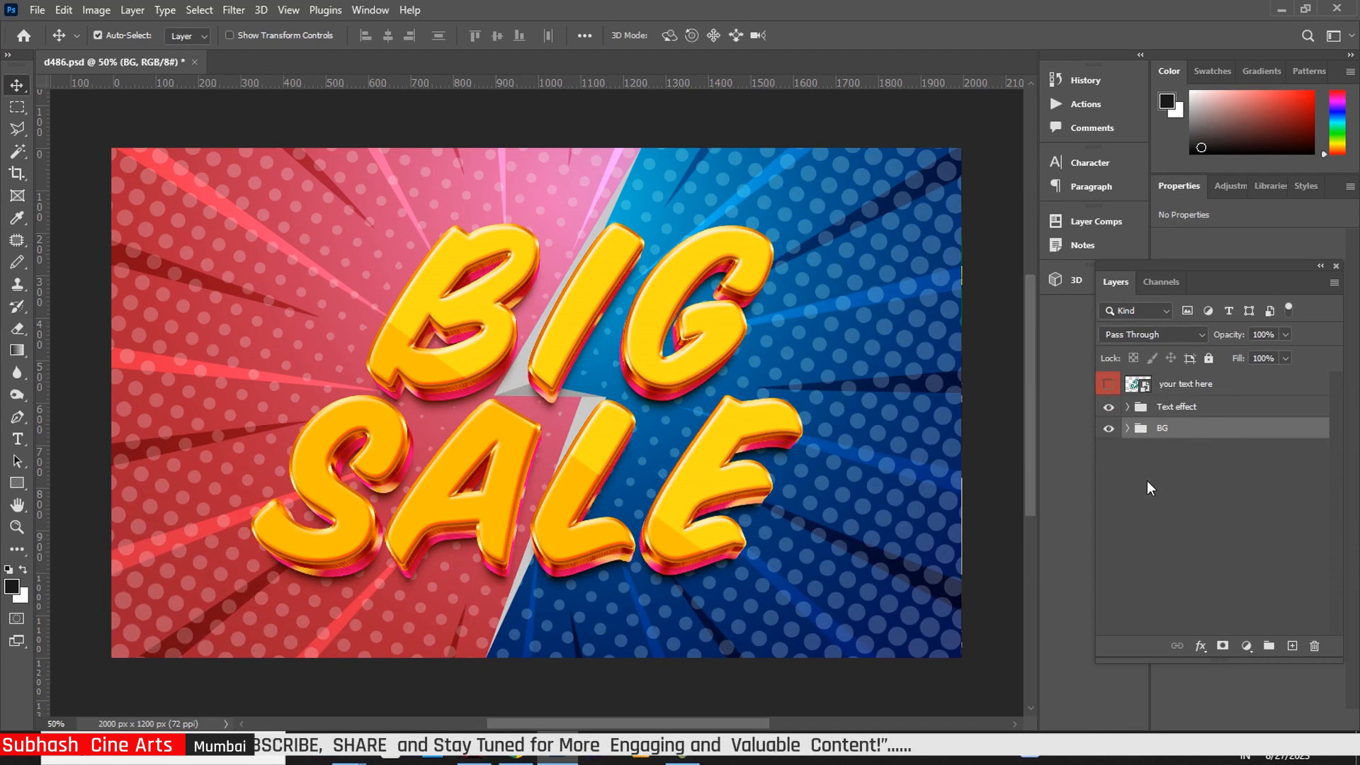
{"action": "double_click", "coordinate": [1138, 384]}
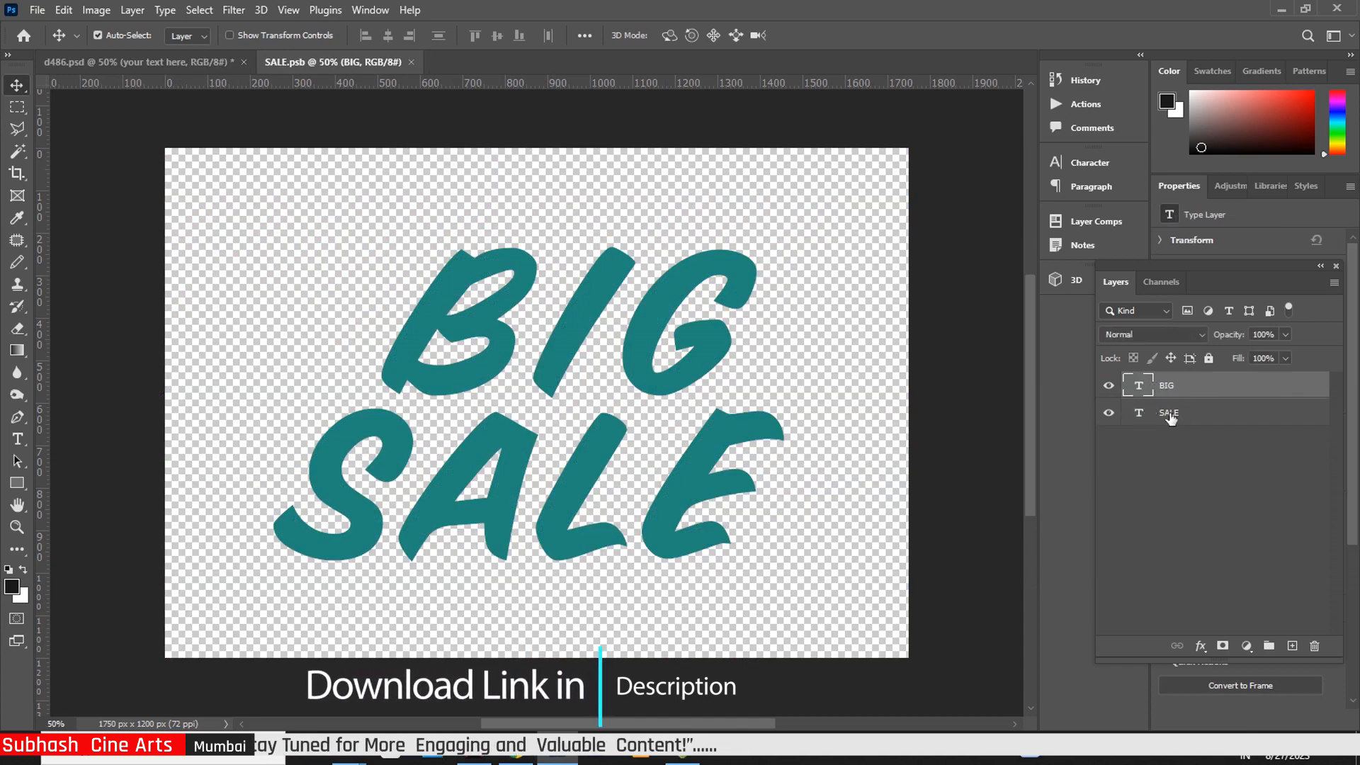
Step: Retype the two text layers of the smart object as BIG on the upper line and SALE on the lower line
{"action": "double_click", "coordinate": [1138, 388]}
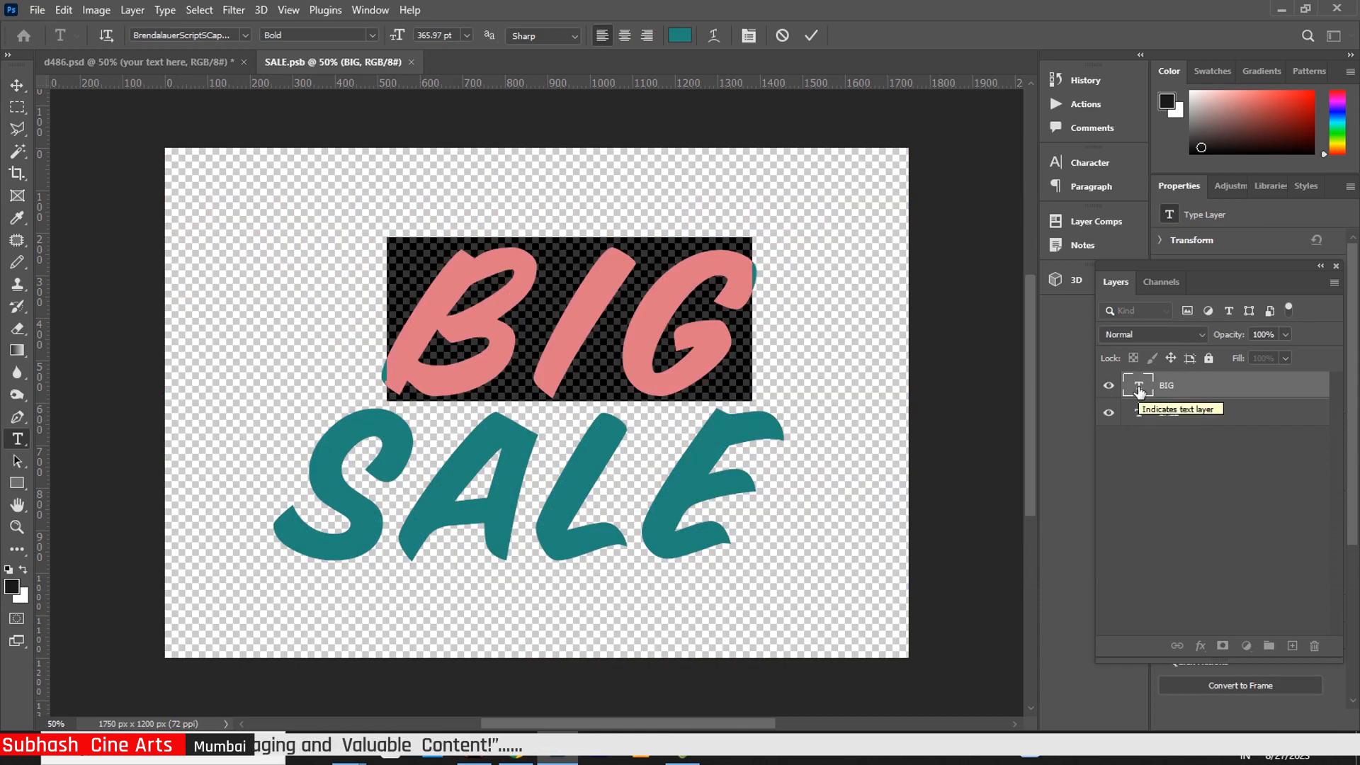
{"action": "type", "text": "BIG"}
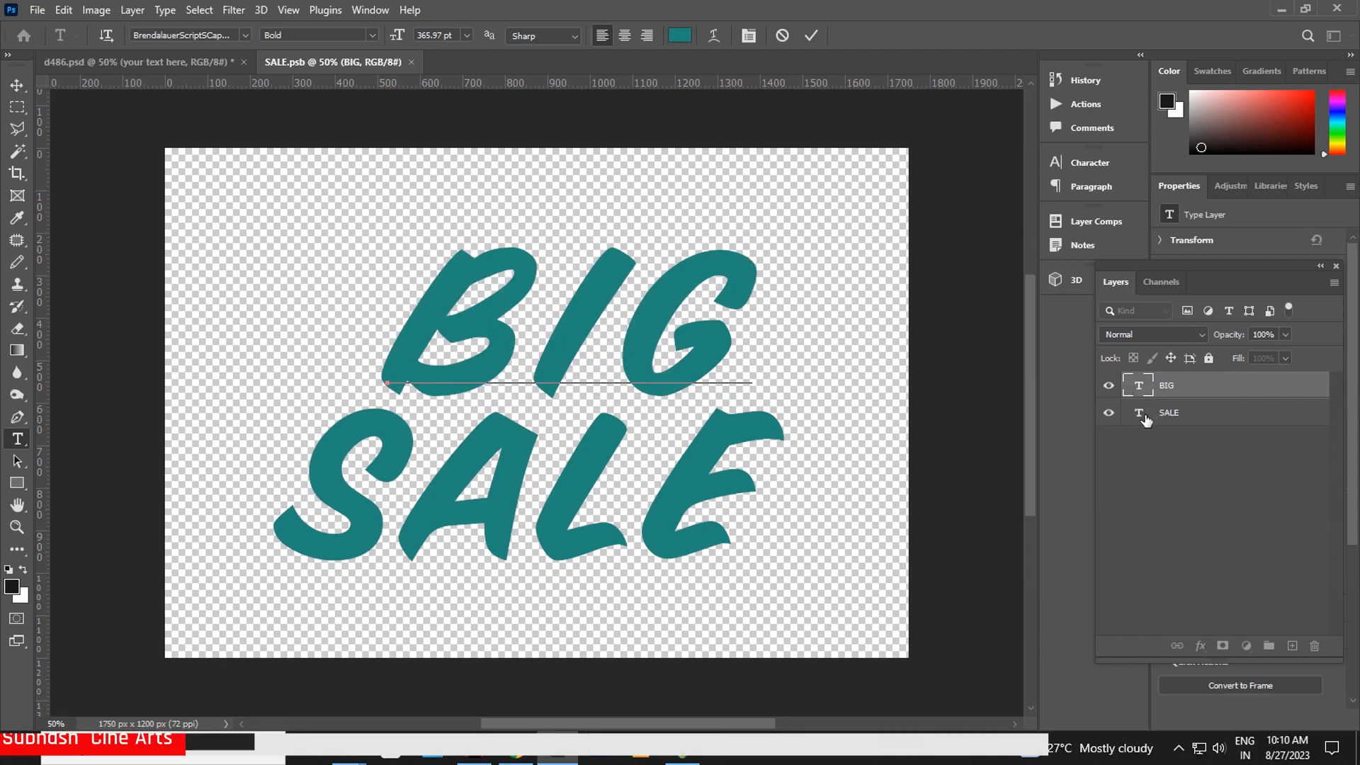
{"action": "double_click", "coordinate": [1139, 414]}
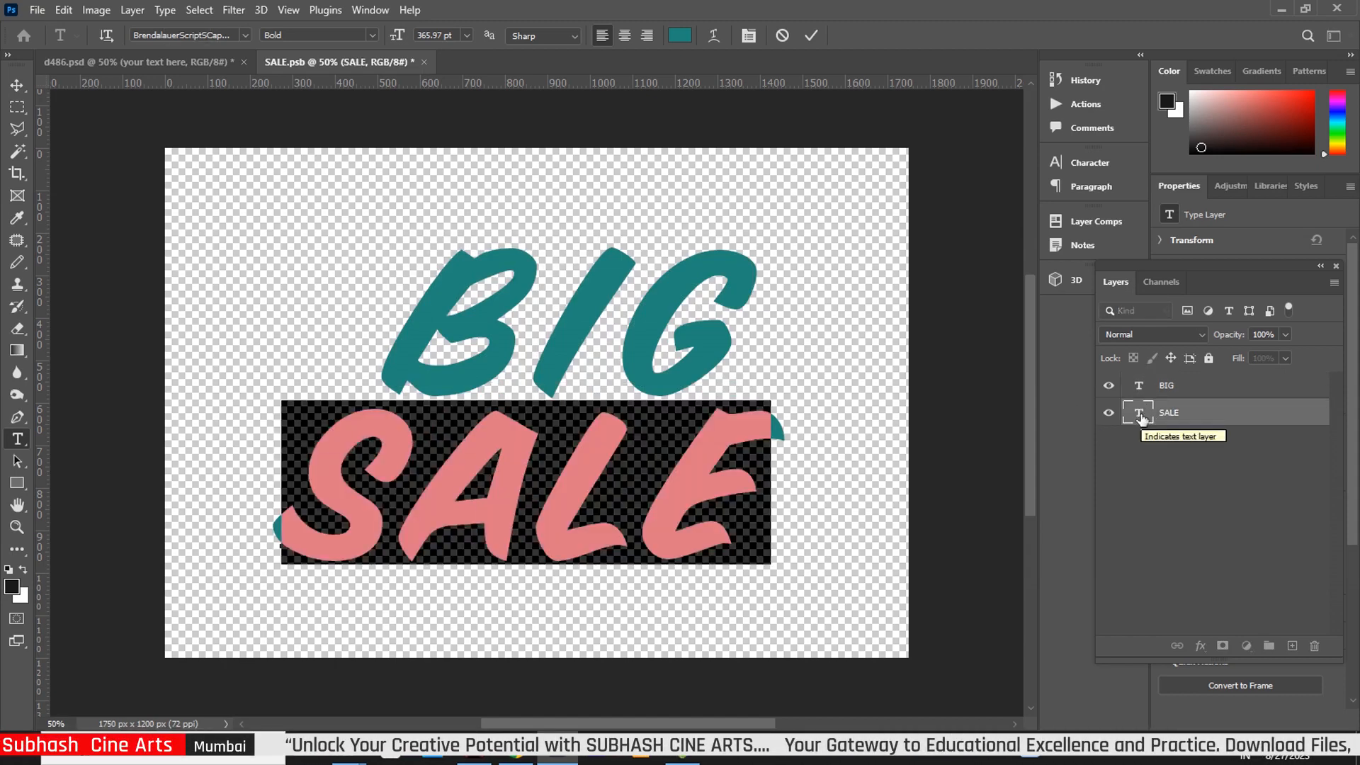
{"action": "type", "text": "SA"}
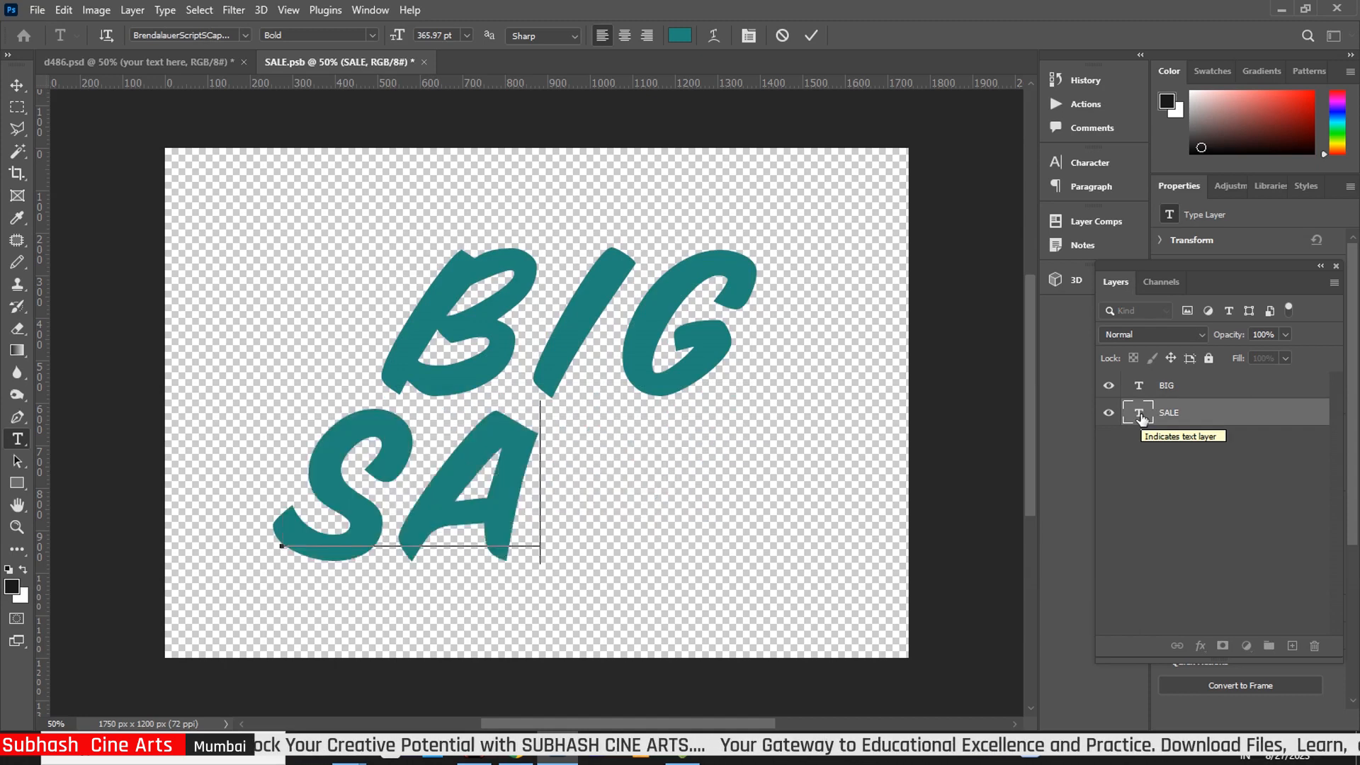
{"action": "type", "text": "LE"}
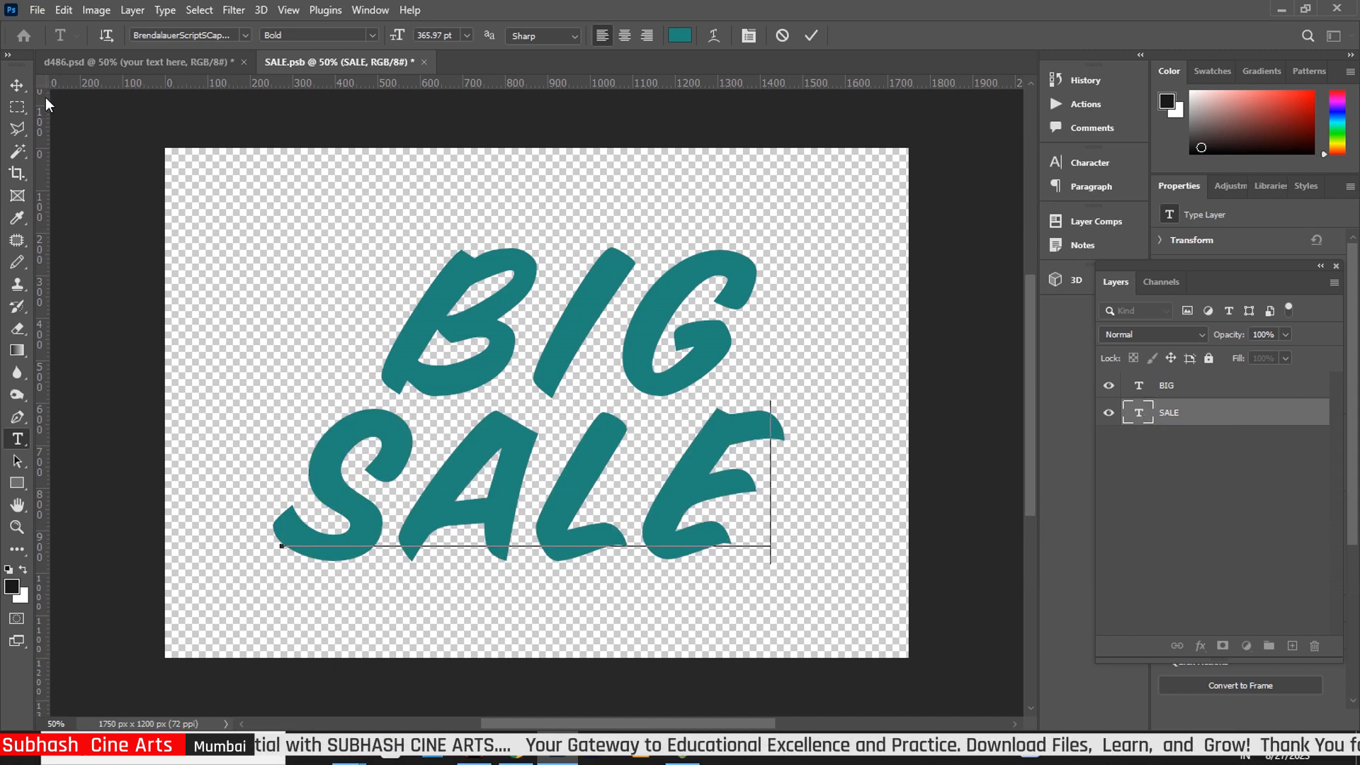
Step: Finish the text editing and close SALE.psb, saving its changes to the main document
{"action": "left_click", "coordinate": [20, 84]}
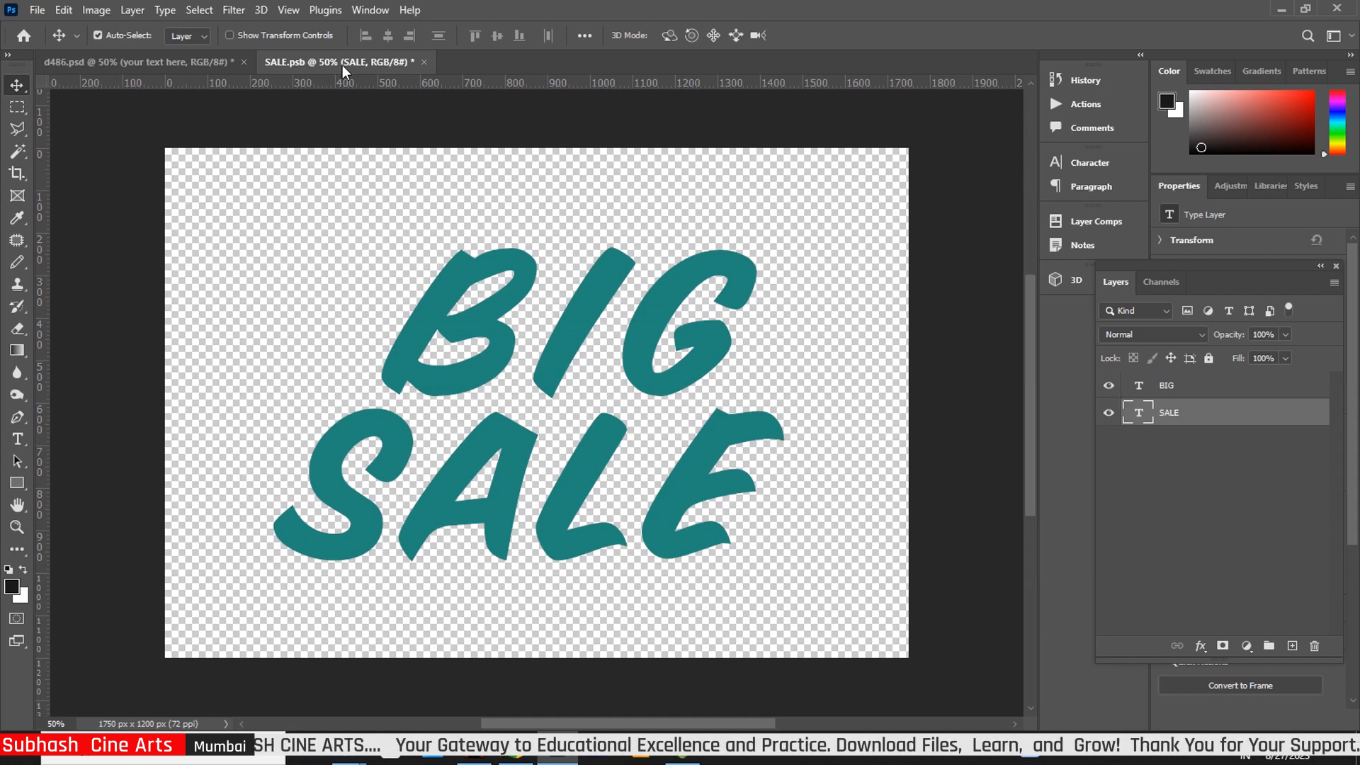
{"action": "left_click", "coordinate": [425, 62]}
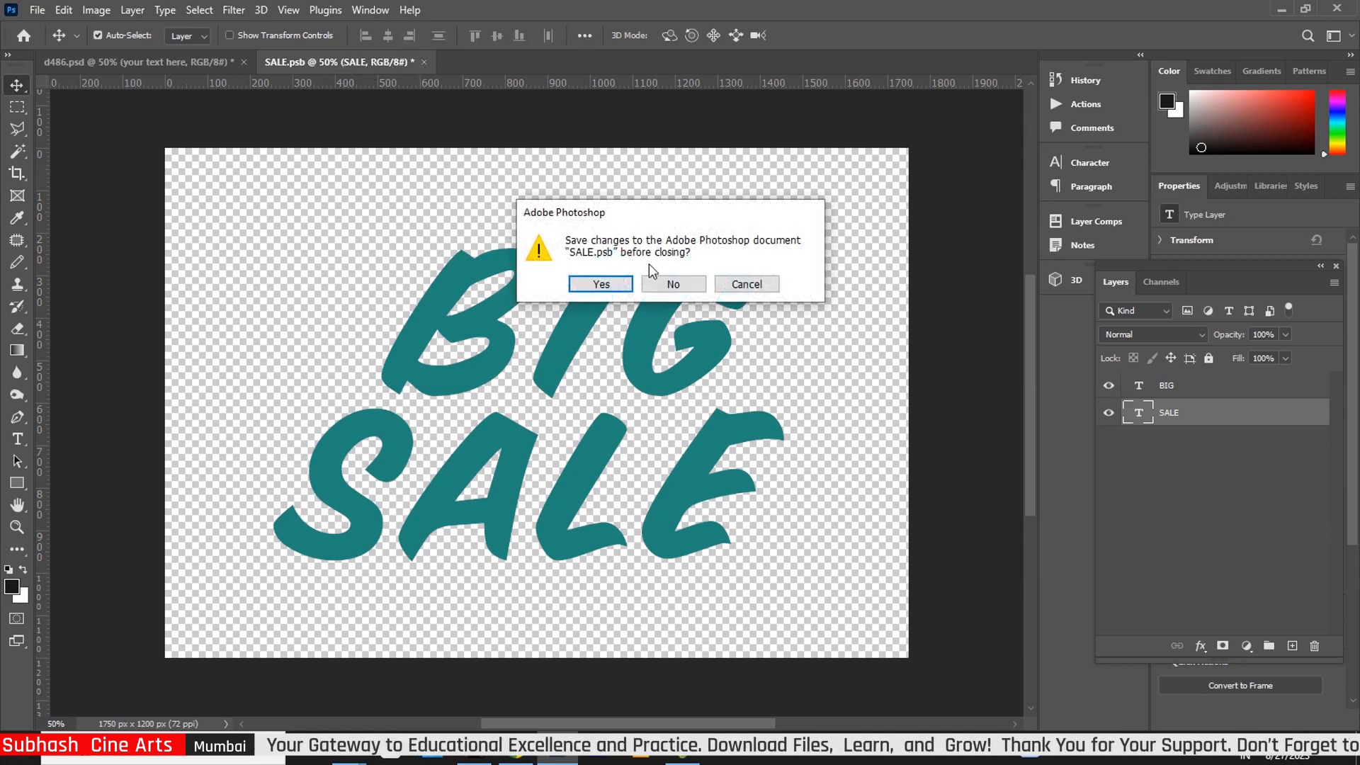
{"action": "left_click", "coordinate": [599, 285]}
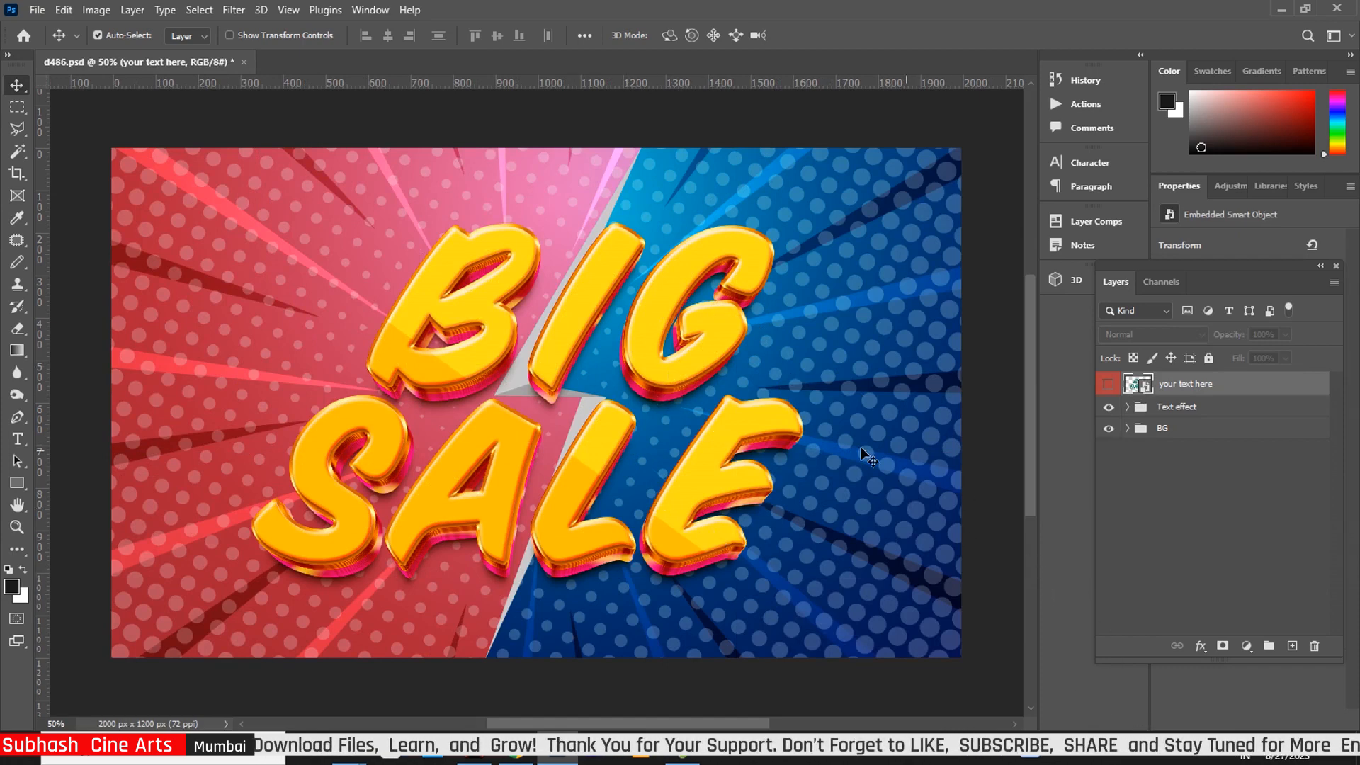
Step: Set the Gradient Overlay scale to 110% on the uppermost "top" layer in the Text effect group
{"action": "left_click", "coordinate": [1128, 407]}
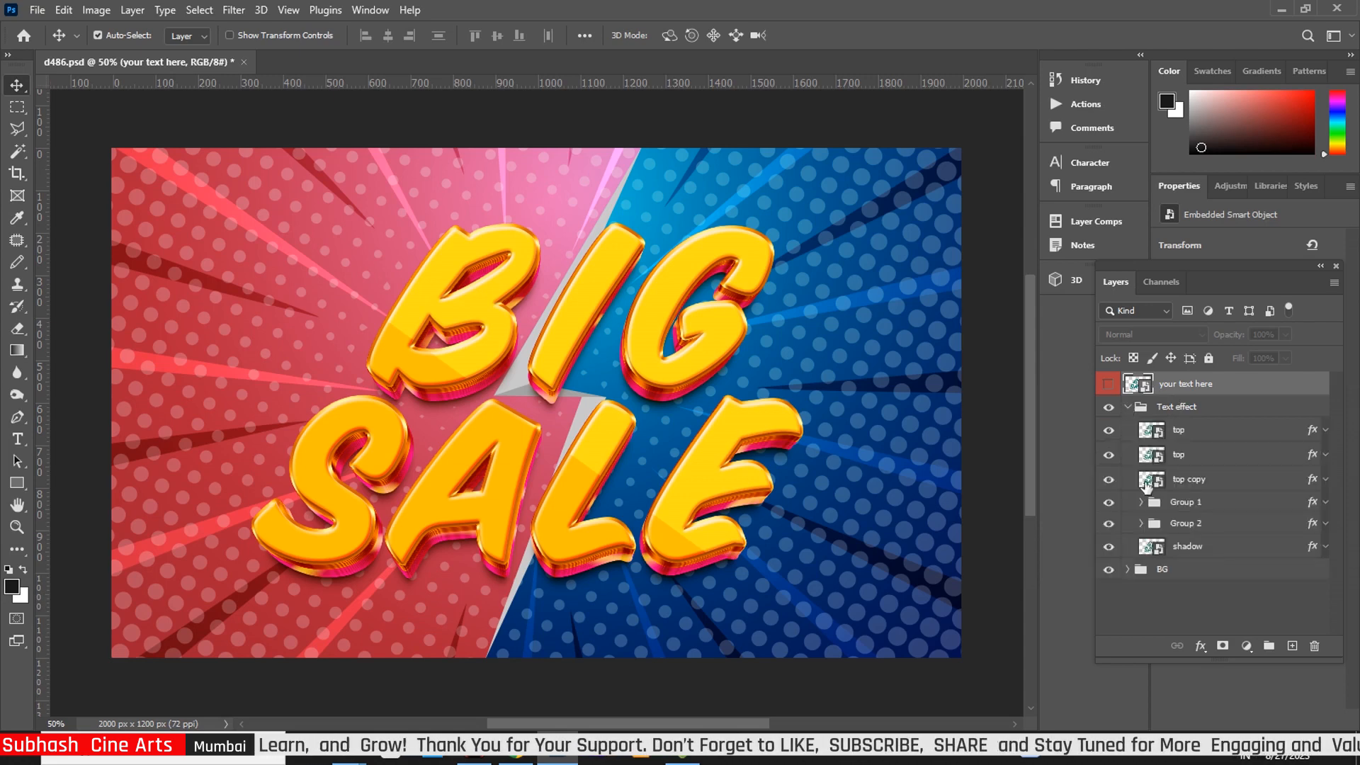
{"action": "left_click", "coordinate": [1310, 431]}
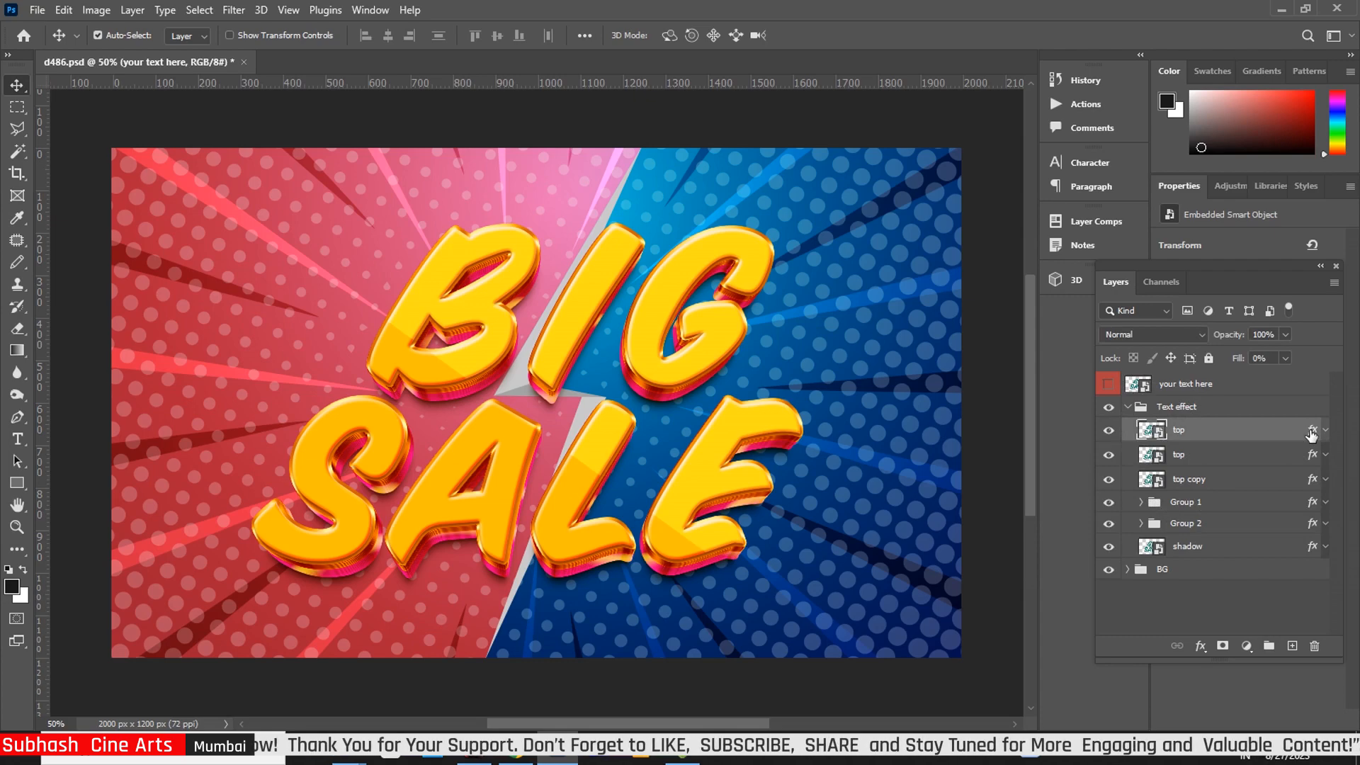
{"action": "key", "text": "h"}
{"action": "double_click", "coordinate": [1310, 431]}
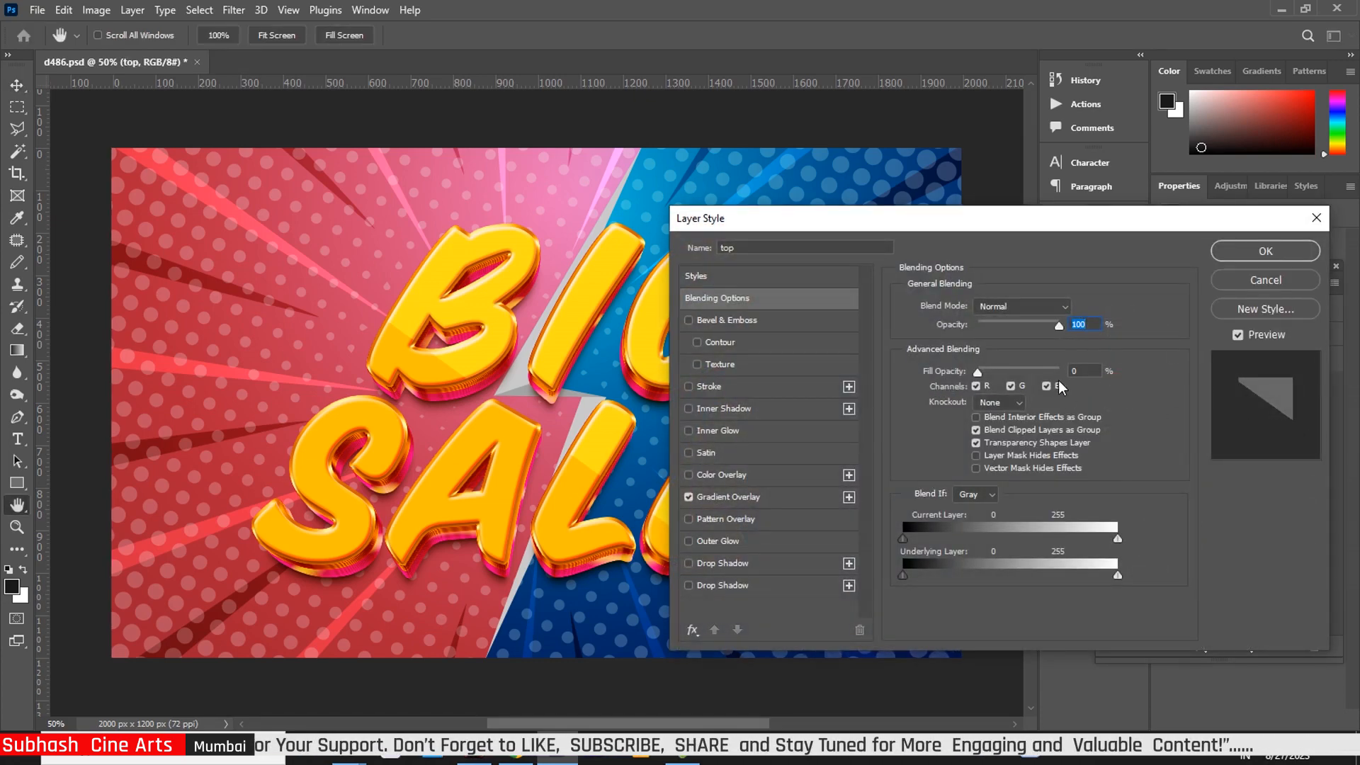
{"action": "left_click", "coordinate": [761, 496]}
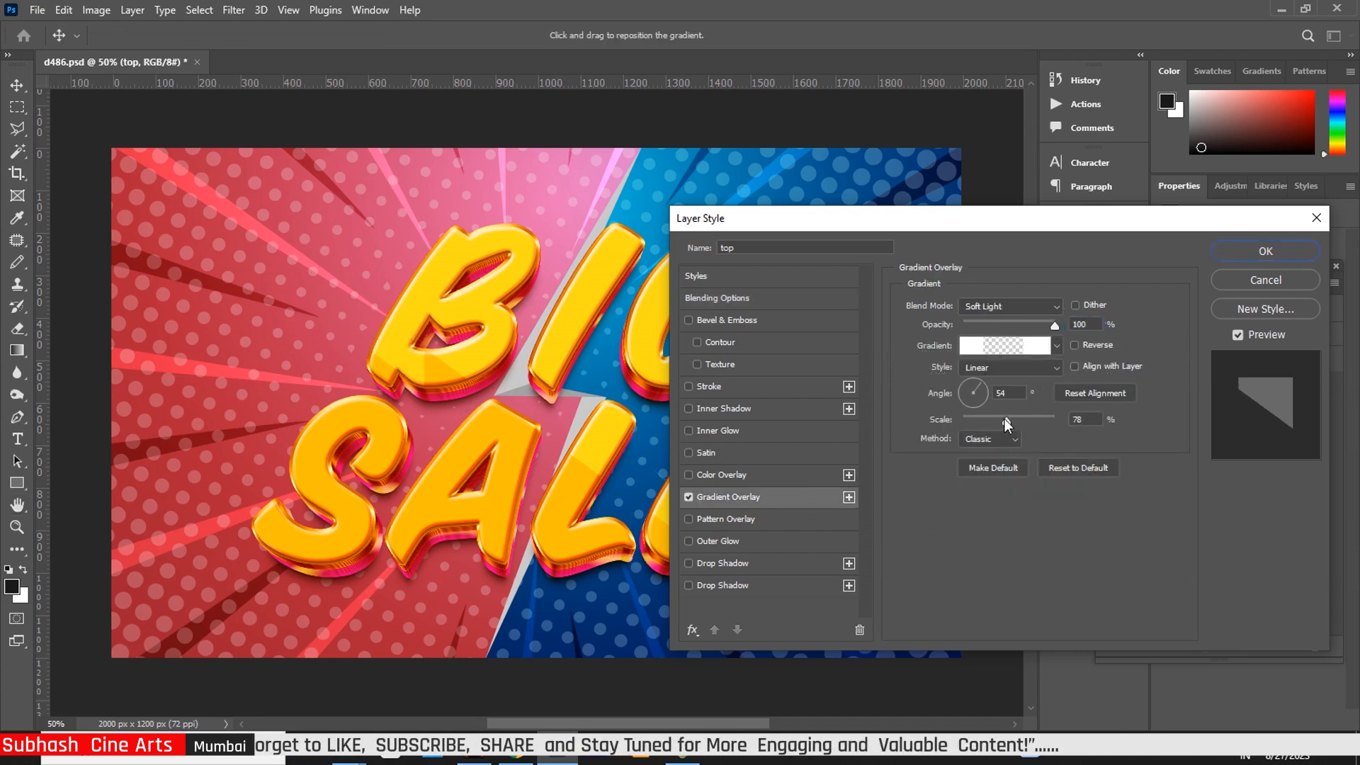
{"action": "left_click_drag", "start_coordinate": [1006, 420], "coordinate": [1026, 421]}
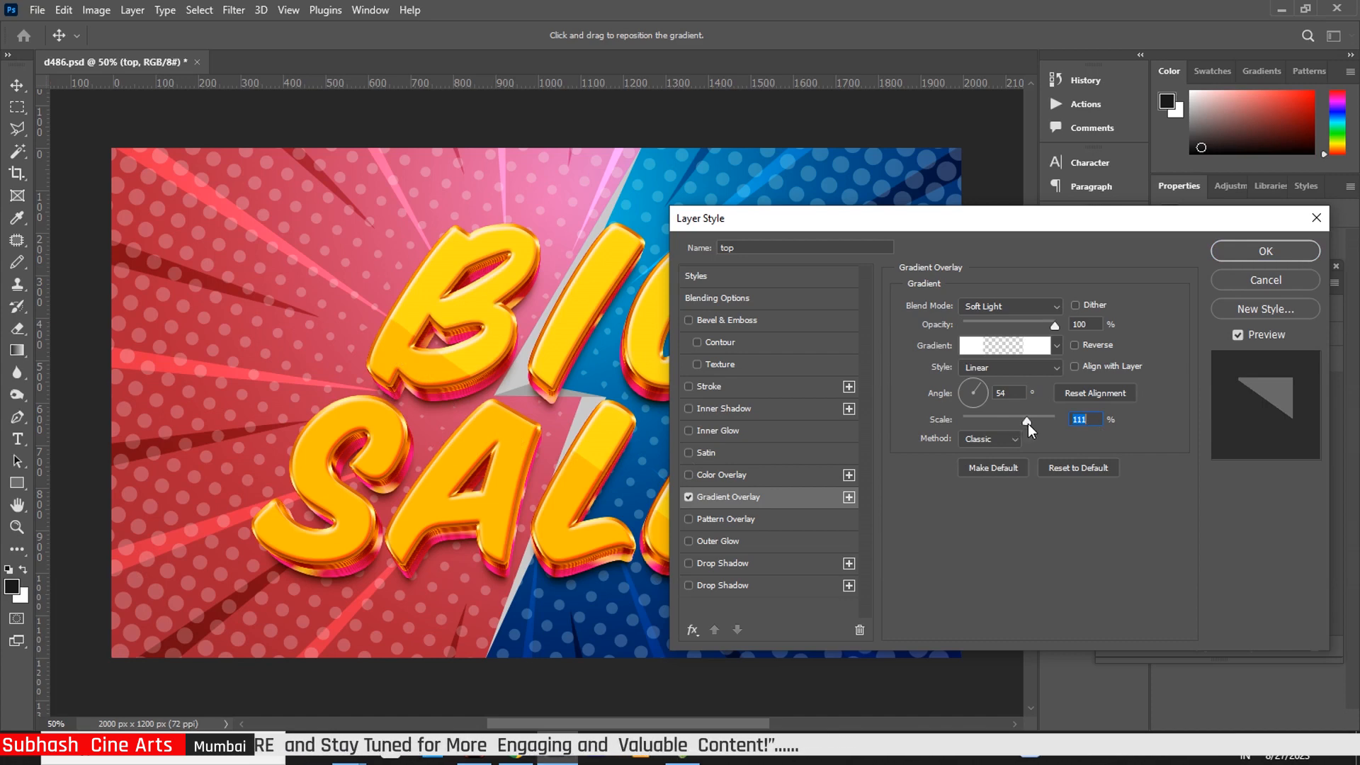
{"action": "mouse_move", "coordinate": [1027, 420]}
{"action": "left_mouse_down"}
{"action": "mouse_move", "coordinate": [1041, 421]}
{"action": "mouse_move", "coordinate": [1027, 422]}
{"action": "left_mouse_up"}
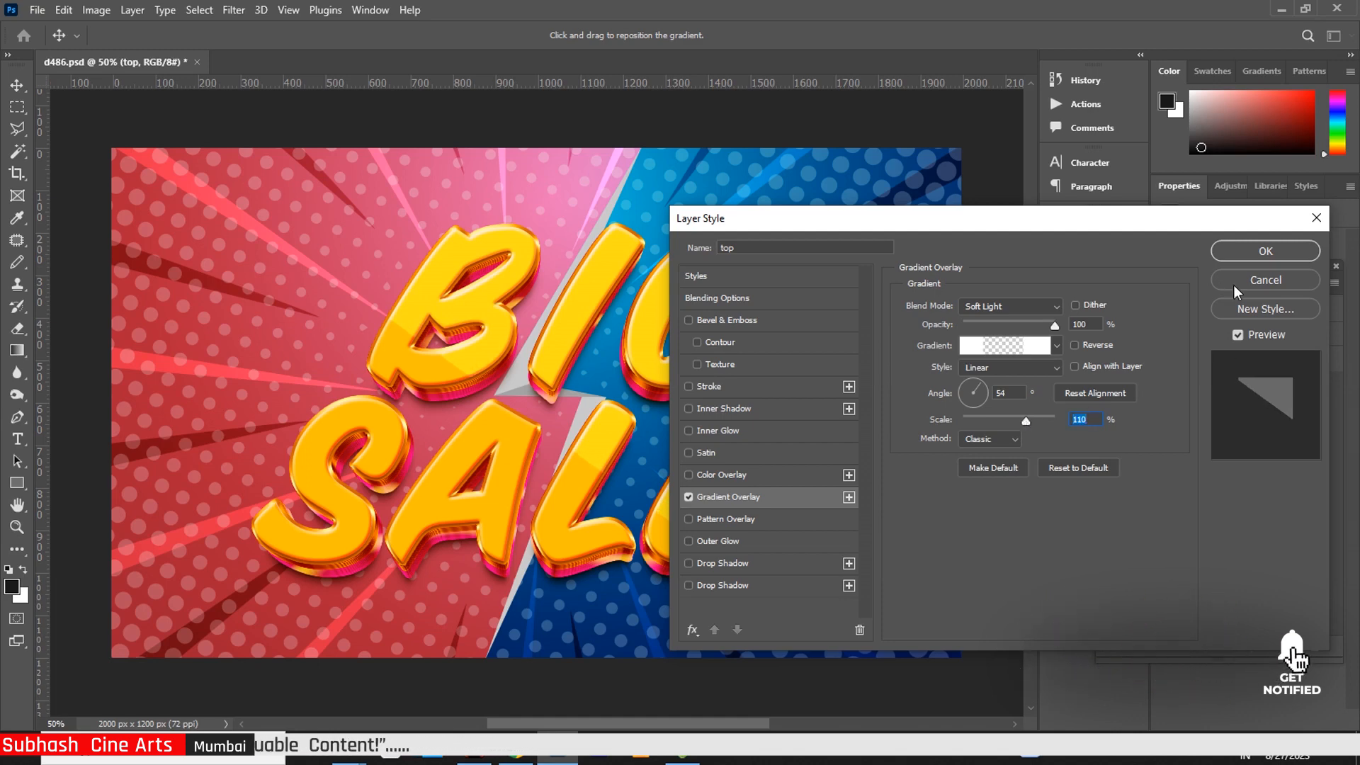
{"action": "left_click", "coordinate": [1263, 252]}
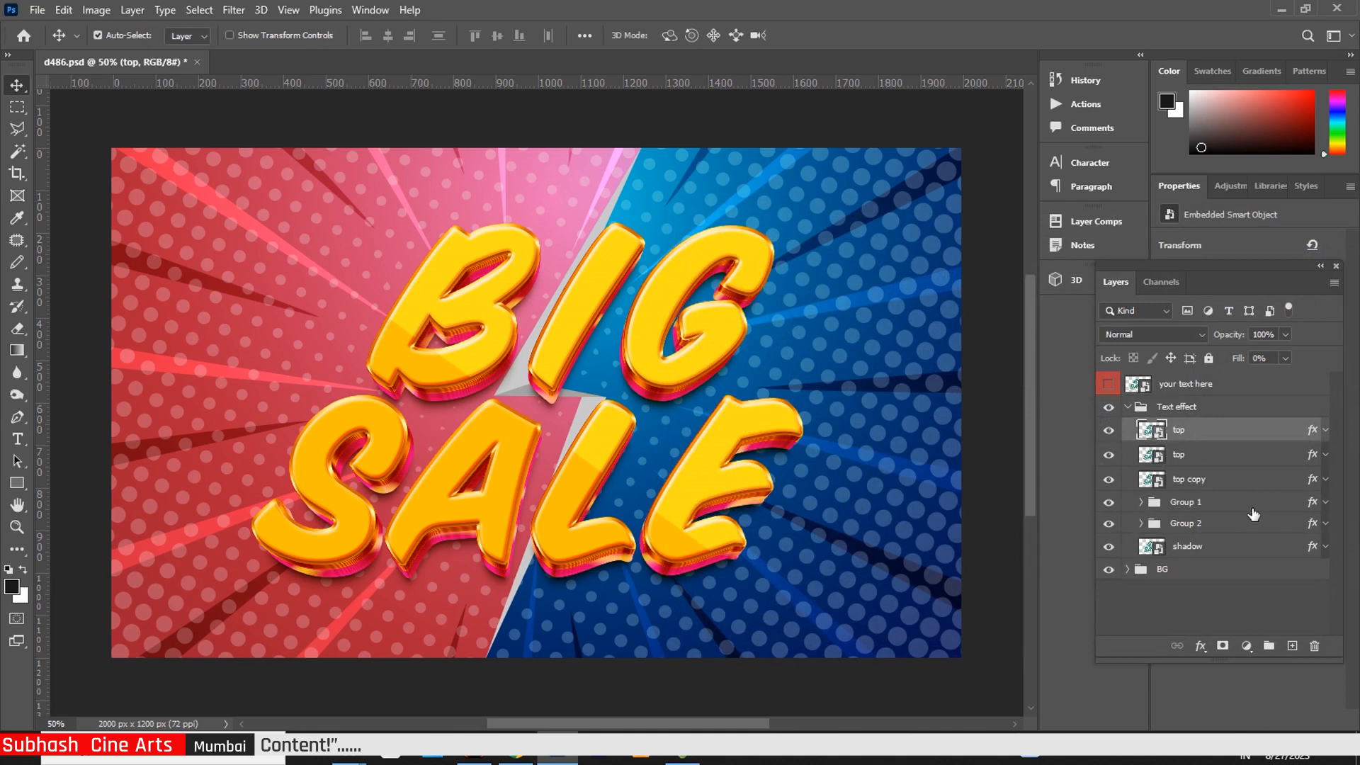
Step: Open the Bevel & Emboss settings of the second "top" layer in the Text effect group
{"action": "left_click", "coordinate": [1313, 461]}
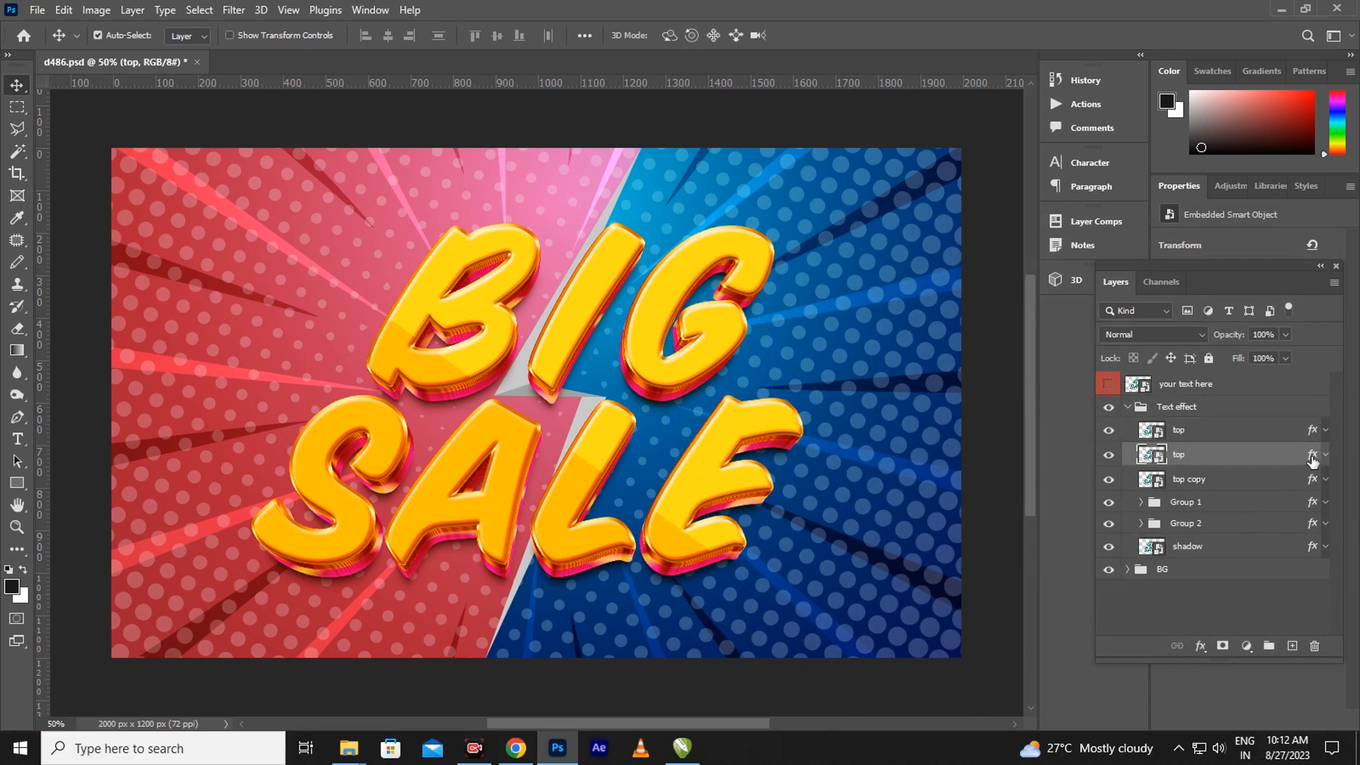
{"action": "double_click", "coordinate": [1312, 461]}
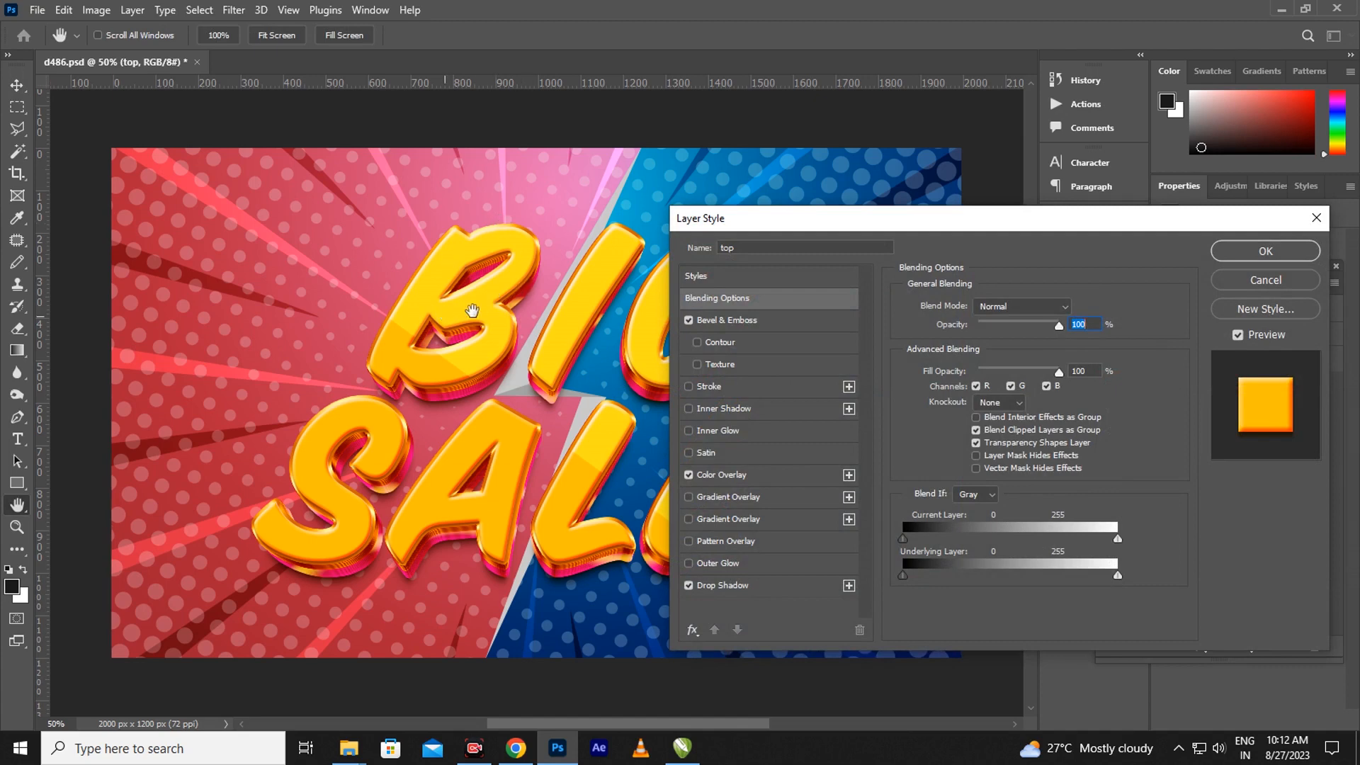
{"action": "left_click", "coordinate": [776, 328]}
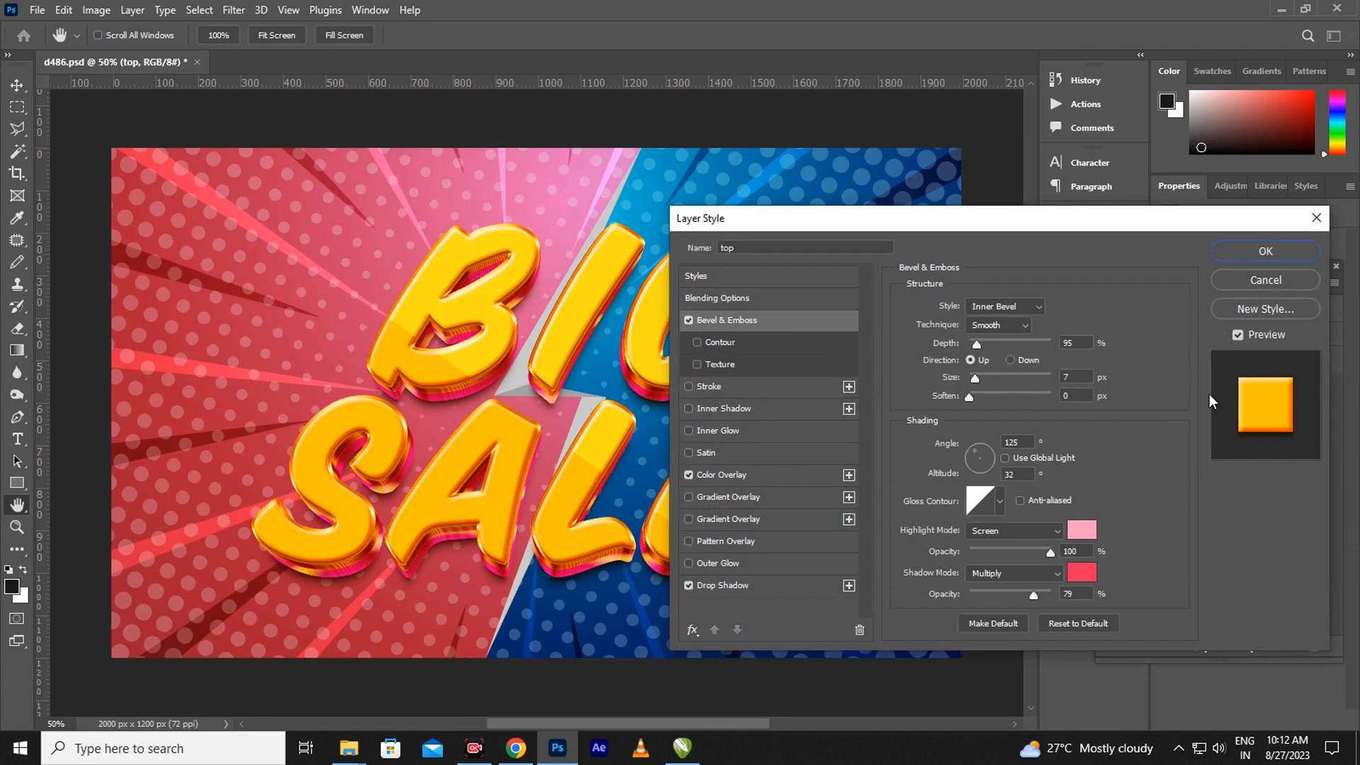
Step: Try bevel sizes up to 24 px and the Chisel Hard technique, and return to the Smooth technique with a 7 px size
{"action": "left_click_drag", "start_coordinate": [973, 377], "coordinate": [980, 380]}
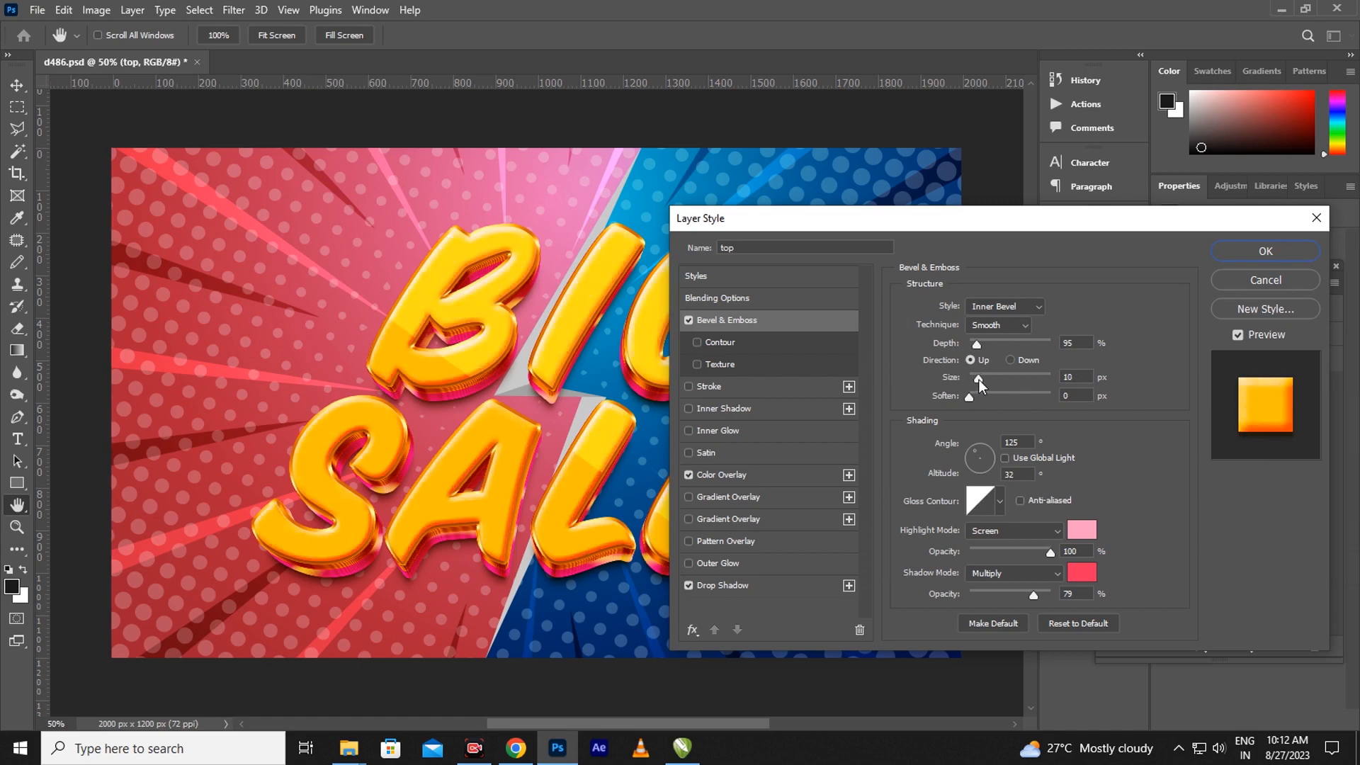
{"action": "left_click", "coordinate": [1064, 380]}
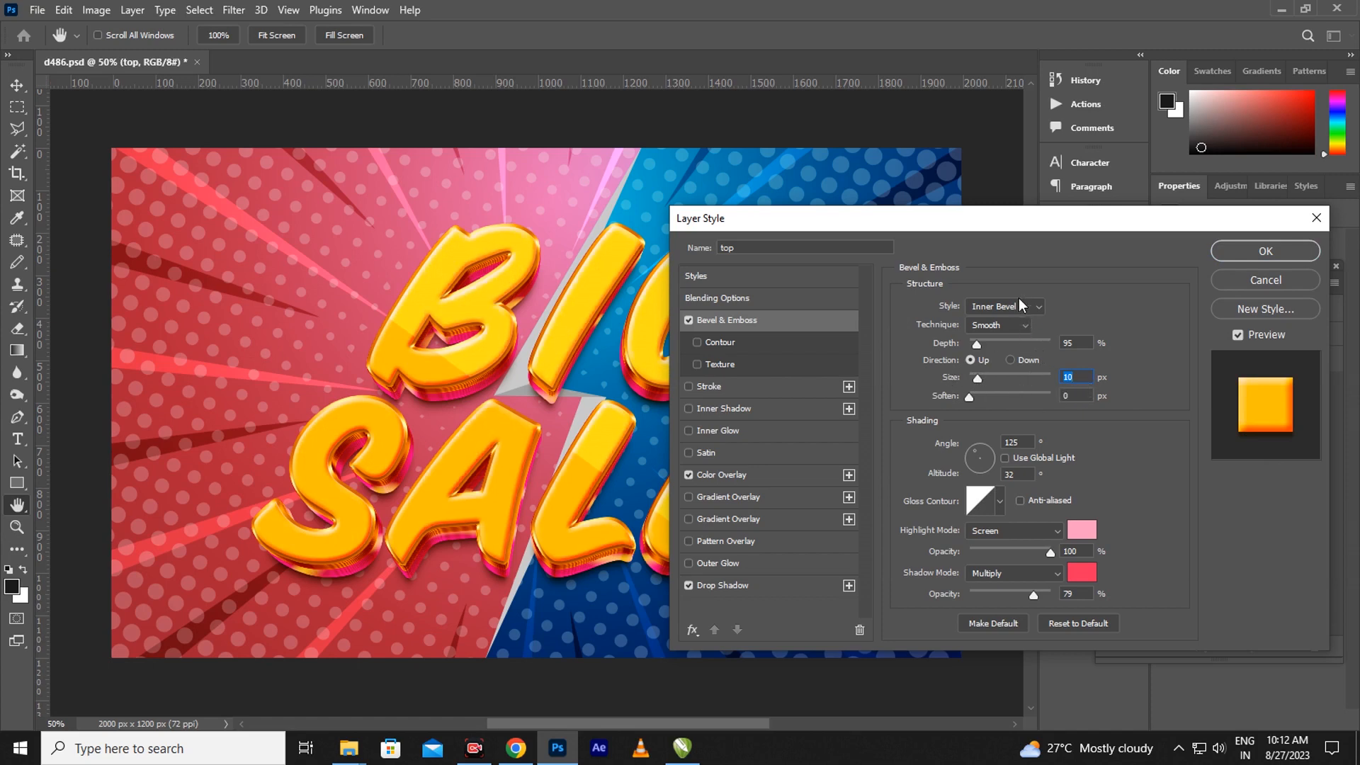
{"action": "left_click", "coordinate": [1020, 321]}
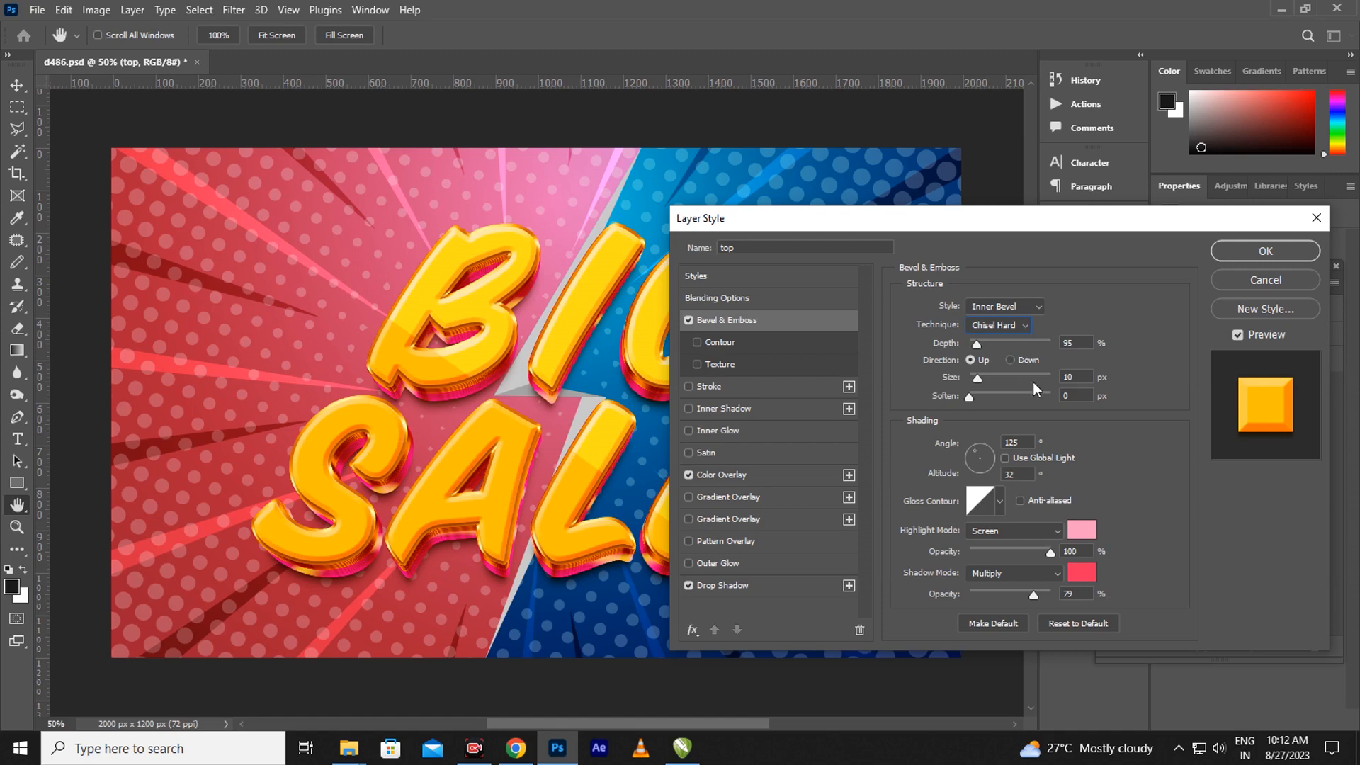
{"action": "left_click_drag", "start_coordinate": [978, 377], "coordinate": [979, 377]}
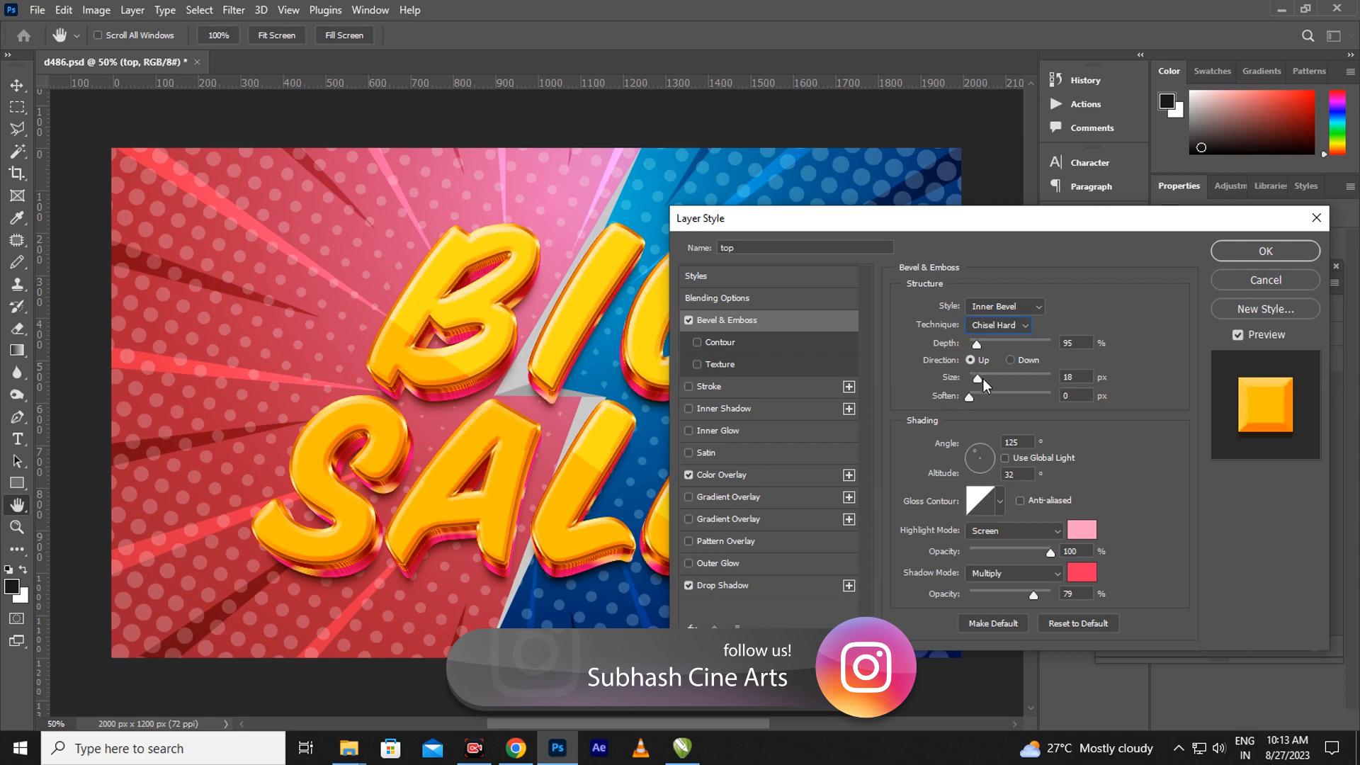
{"action": "left_click", "coordinate": [984, 378]}
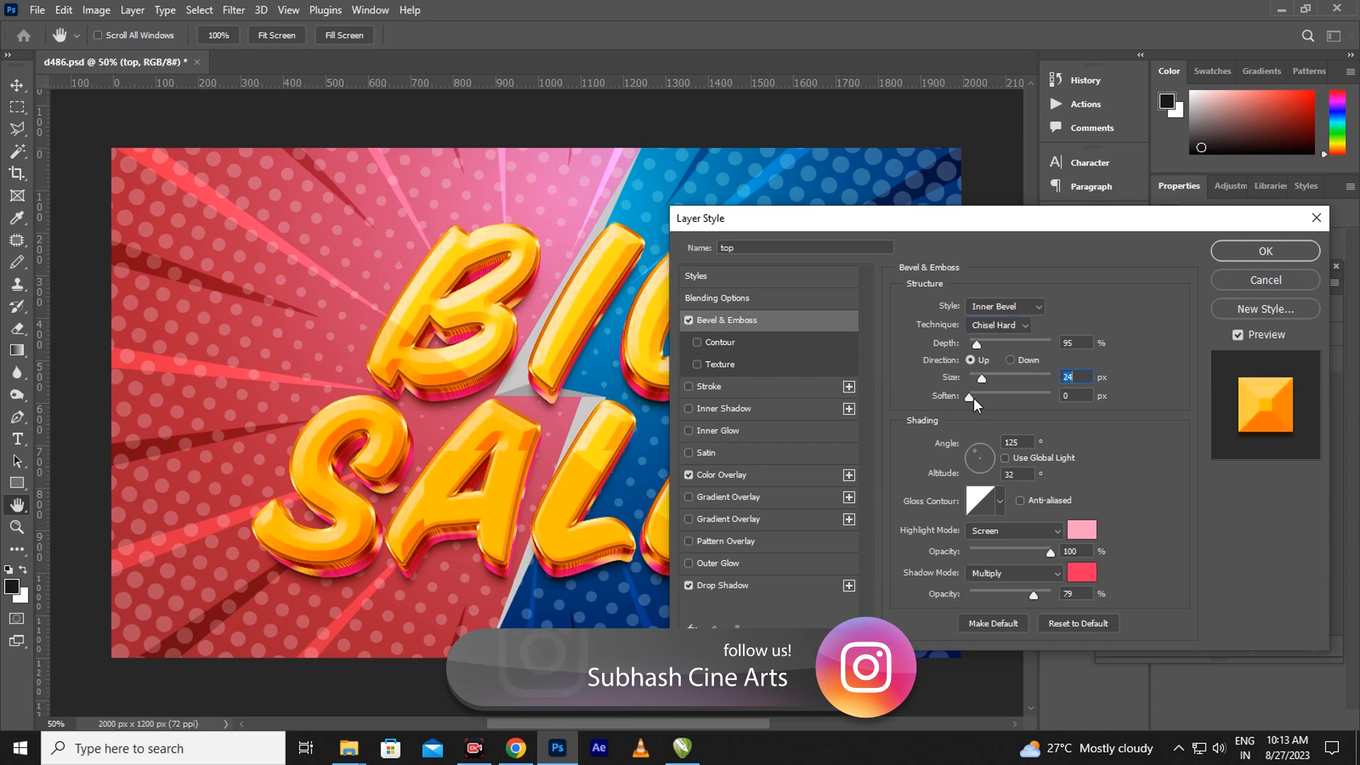
{"action": "left_click_drag", "start_coordinate": [984, 378], "coordinate": [974, 380]}
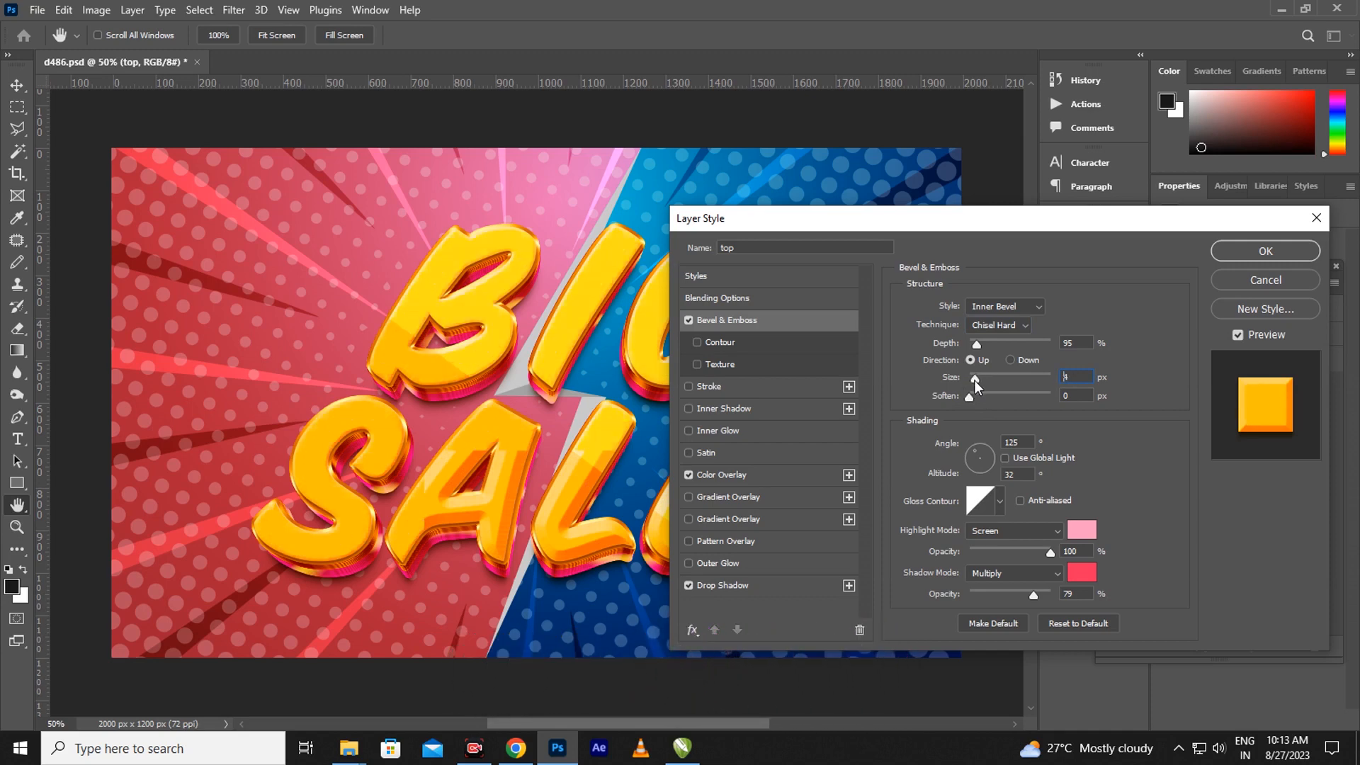
{"action": "left_click_drag", "start_coordinate": [975, 381], "coordinate": [977, 381]}
{"action": "left_click", "coordinate": [1005, 325]}
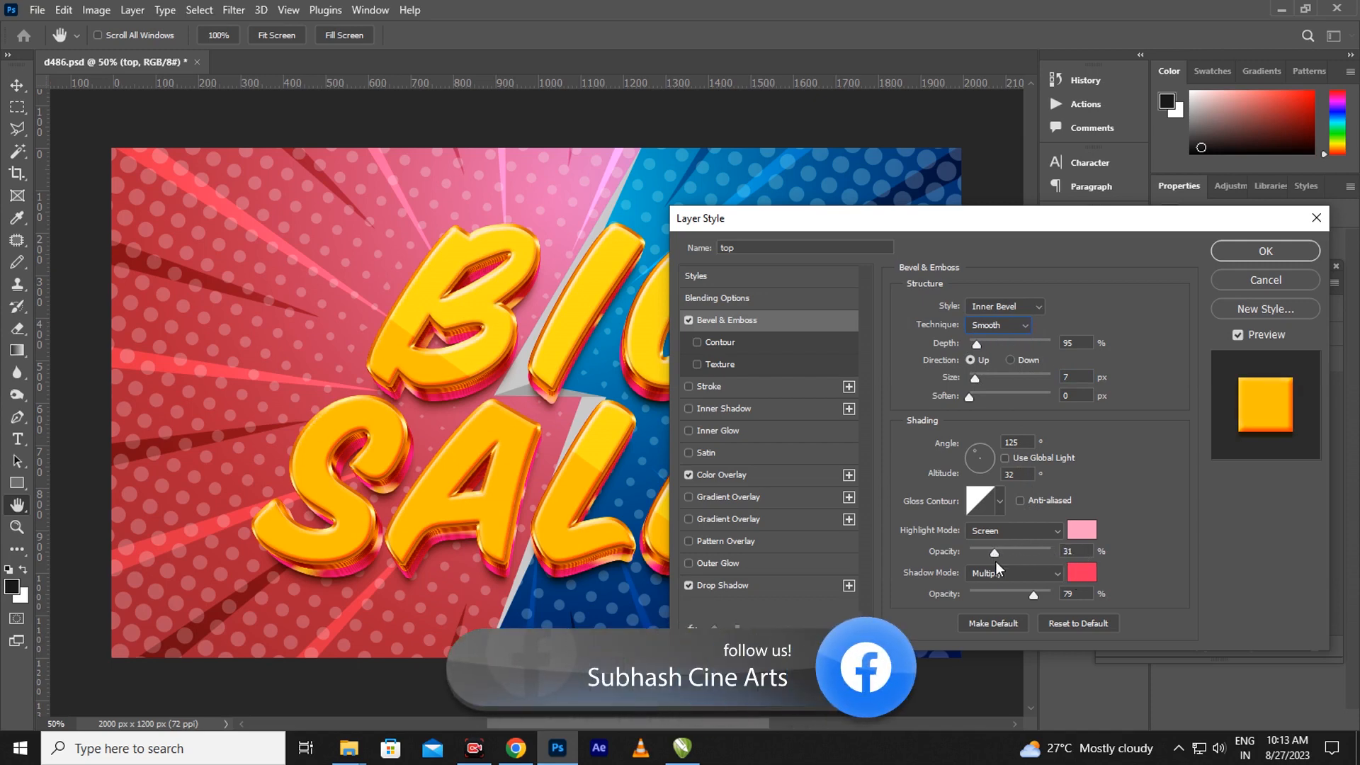
Step: Set the bevel highlight opacity to 96% and the shadow opacity to about 90% on the second "top" layer
{"action": "left_click", "coordinate": [1076, 550]}
{"action": "key", "text": "Down"}
{"action": "key", "text": "Down"}
{"action": "left_click_drag", "start_coordinate": [1031, 592], "coordinate": [1044, 593]}
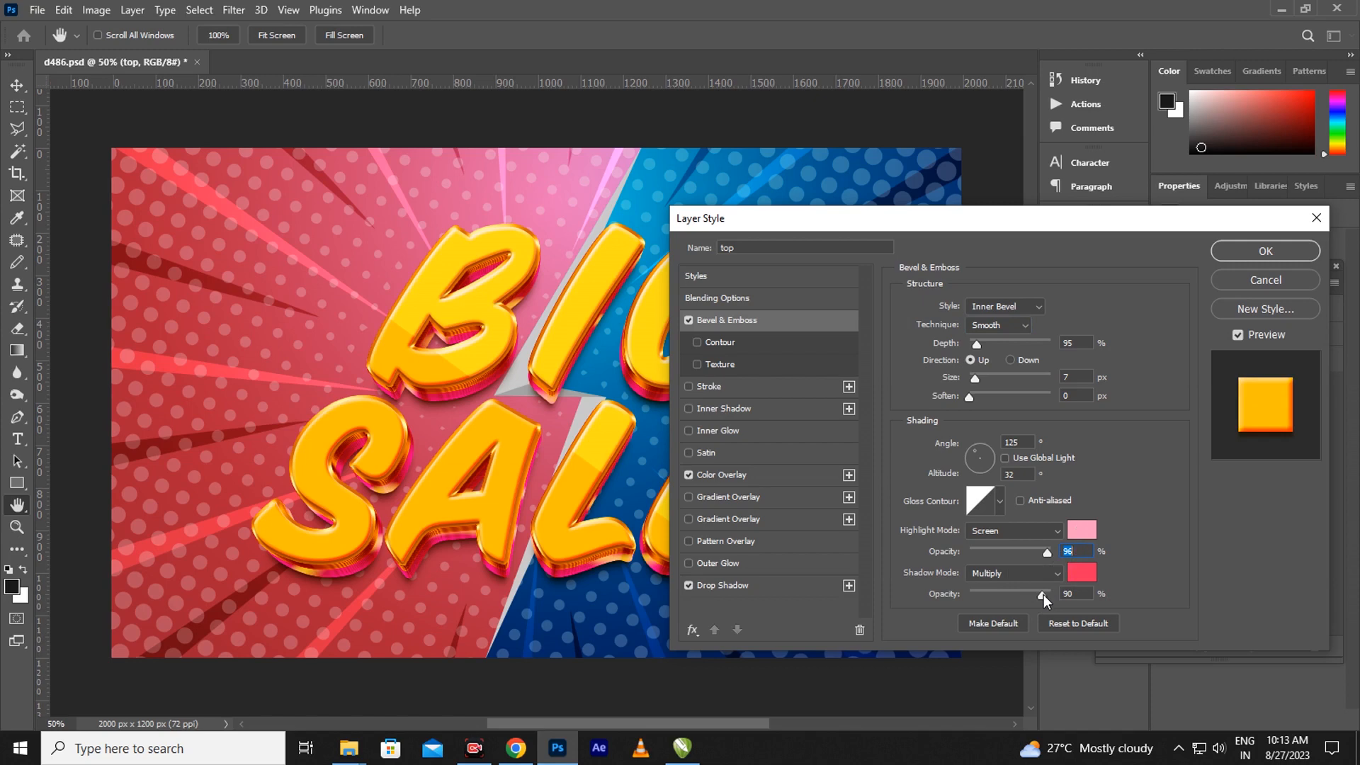
{"action": "left_click_drag", "start_coordinate": [1041, 595], "coordinate": [1038, 595]}
Step: Change the second "top" layer's Color Overlay to the yellow-orange f9bd06 and apply its layer style
{"action": "left_click", "coordinate": [767, 474]}
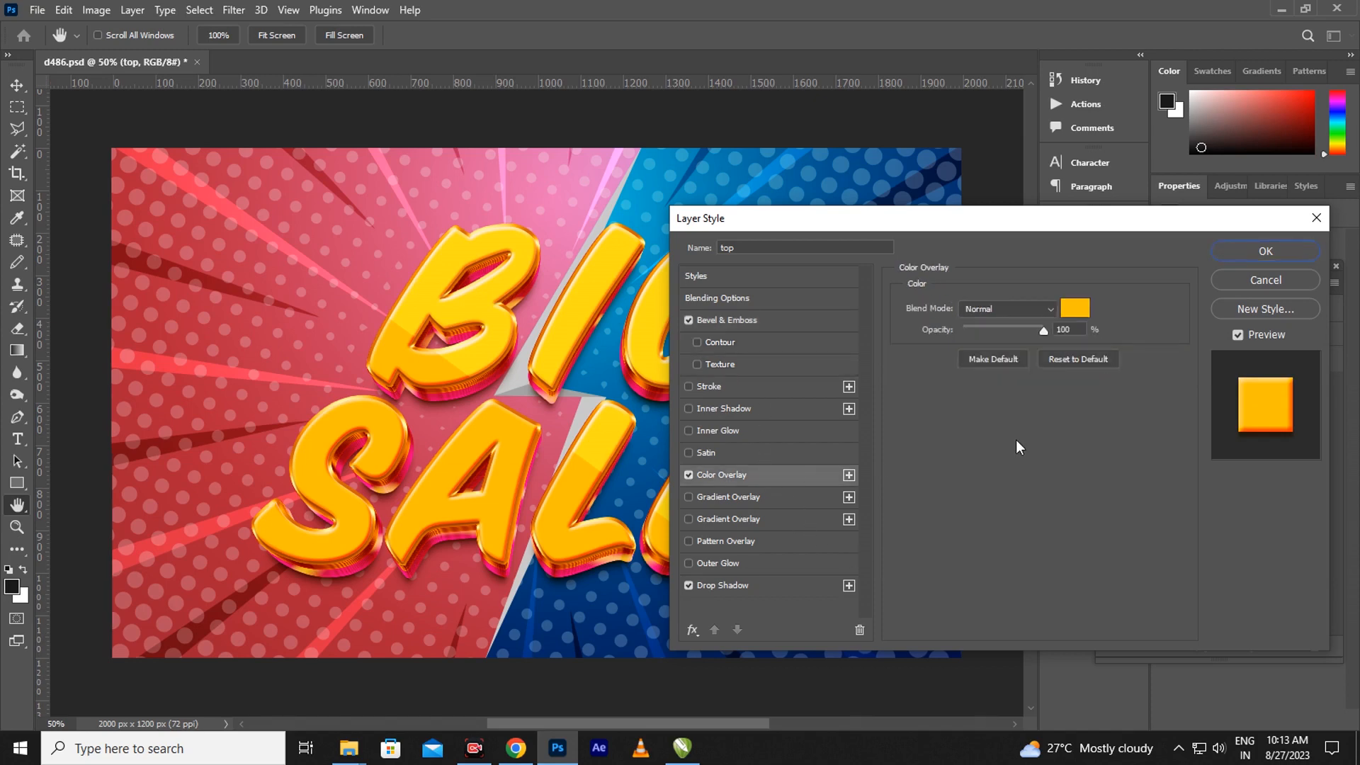
{"action": "left_click", "coordinate": [1078, 312]}
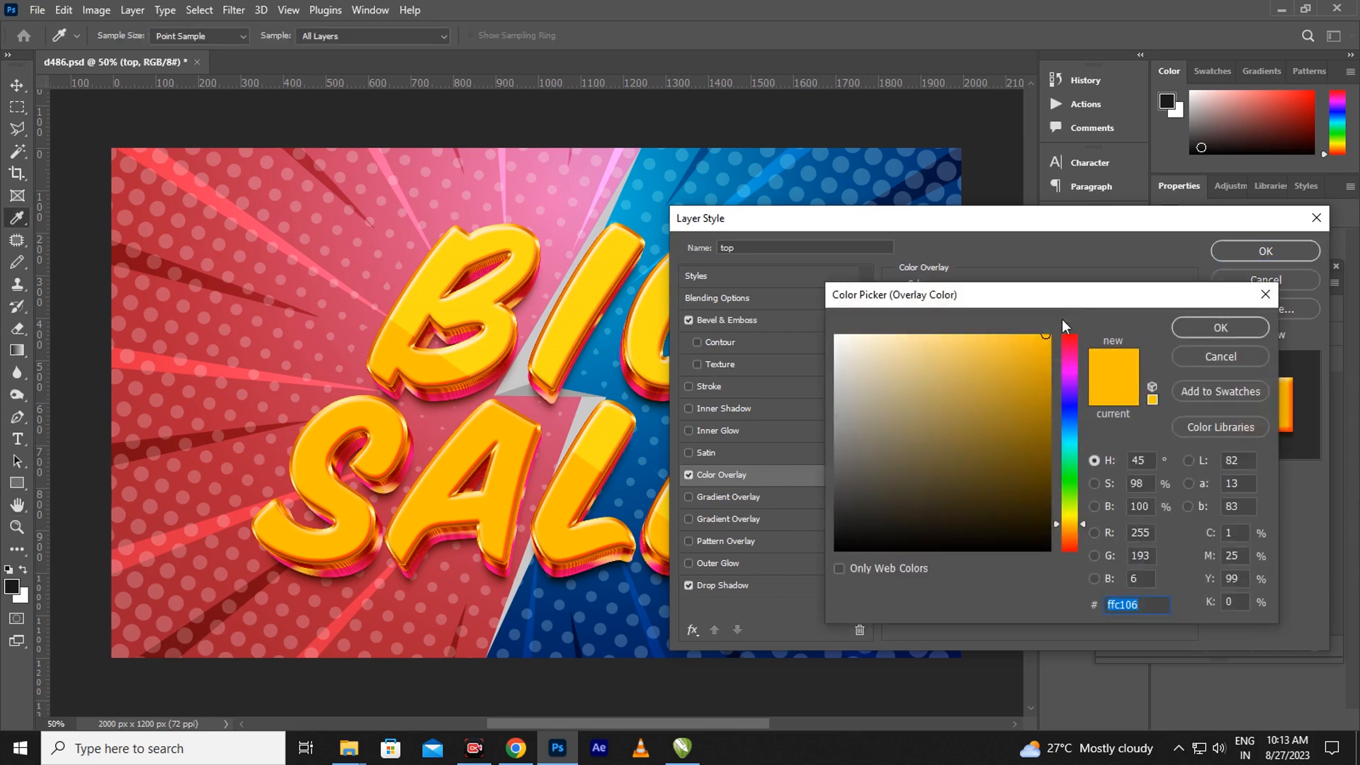
{"action": "left_click", "coordinate": [1045, 339]}
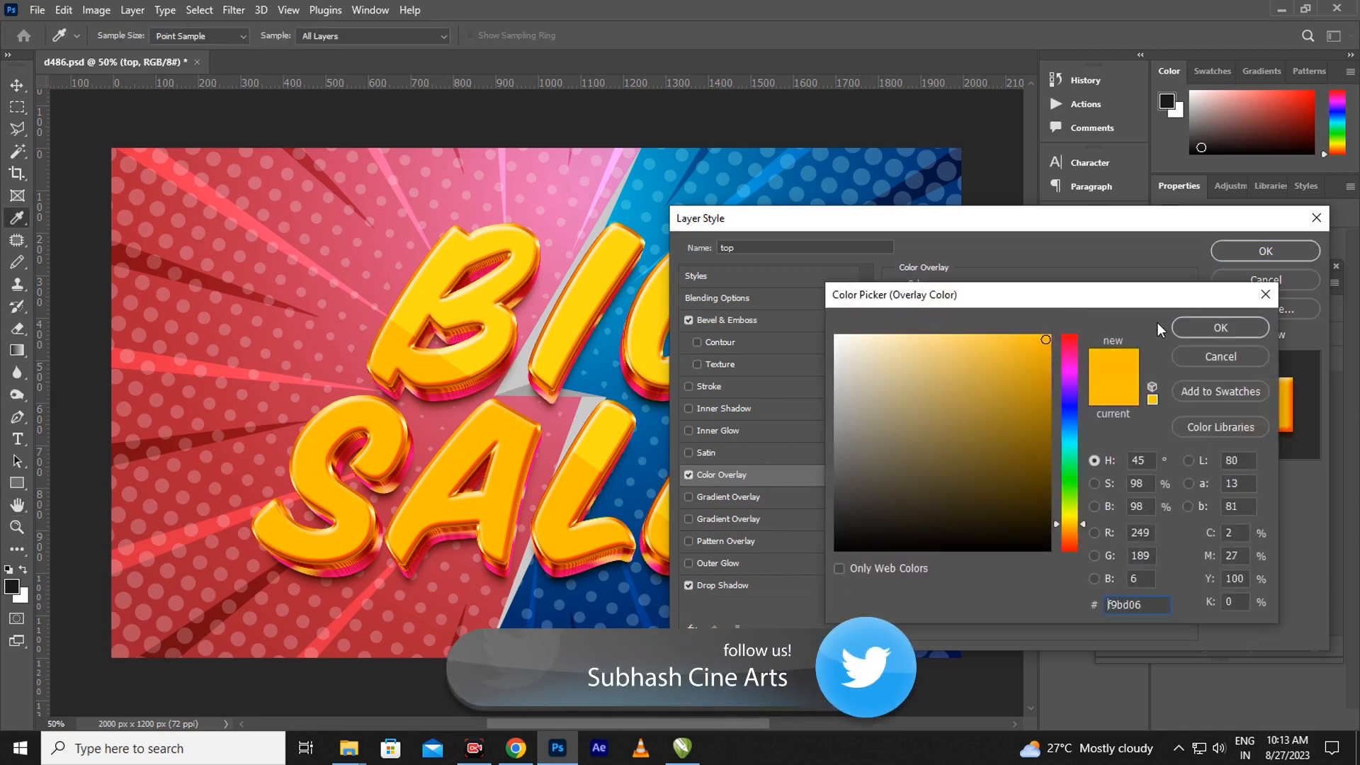
{"action": "left_click", "coordinate": [1199, 327]}
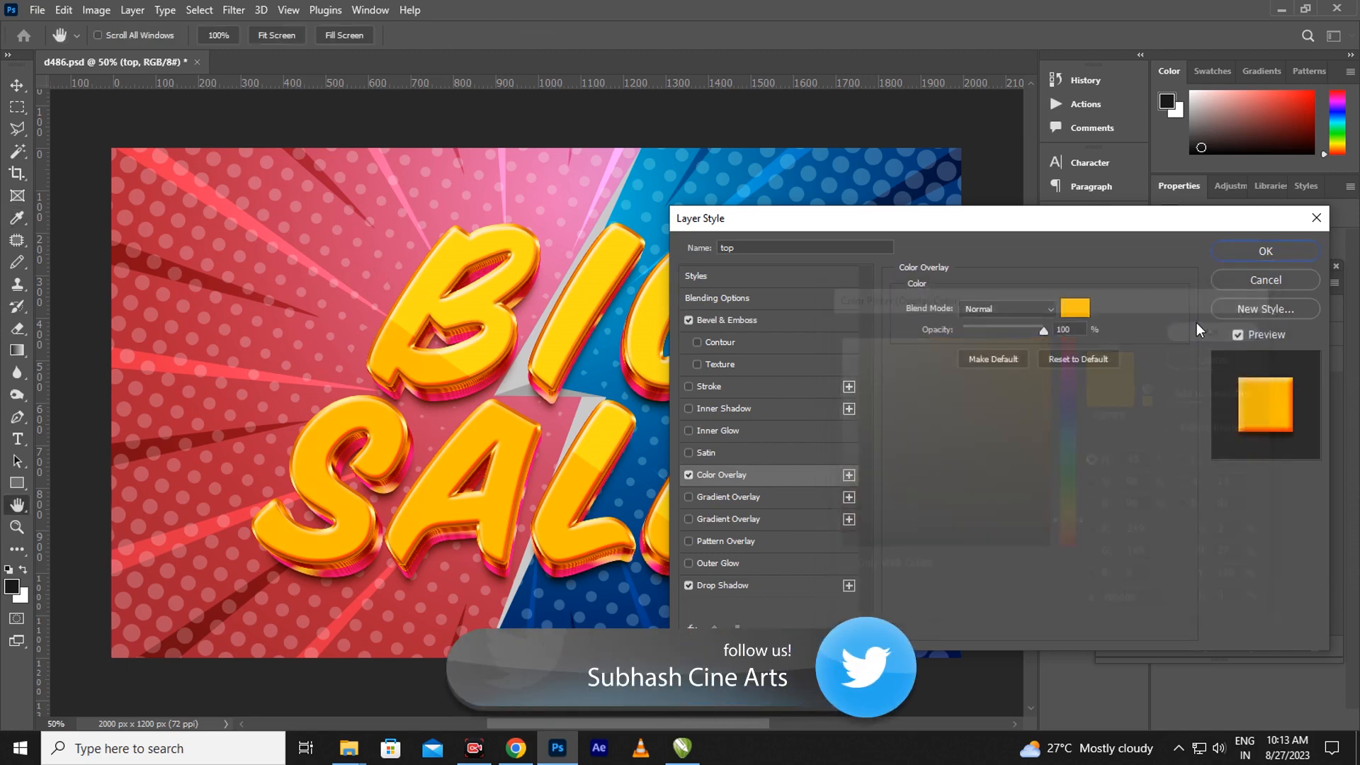
{"action": "left_click", "coordinate": [1254, 269]}
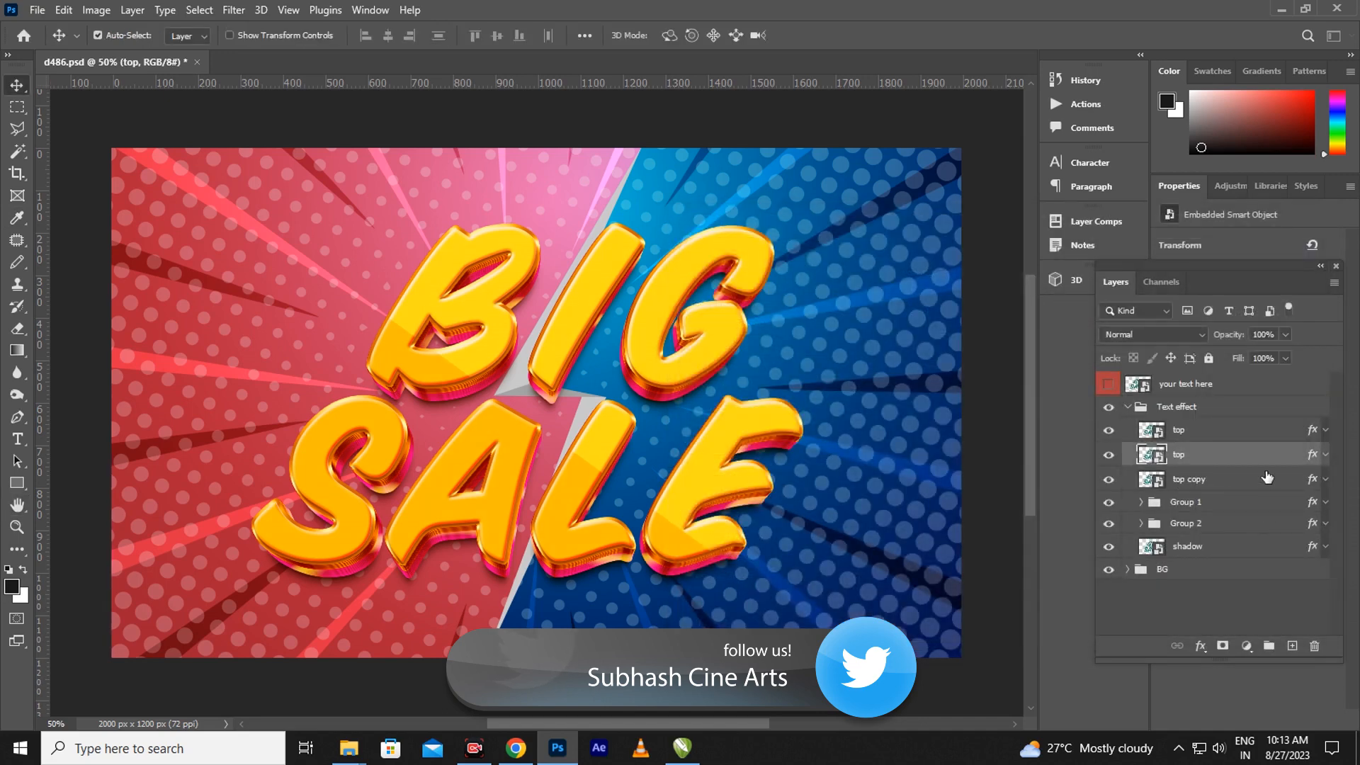
Step: Set the Bevel & Emboss size of the "top copy" layer to 65 px
{"action": "left_click", "coordinate": [1314, 483]}
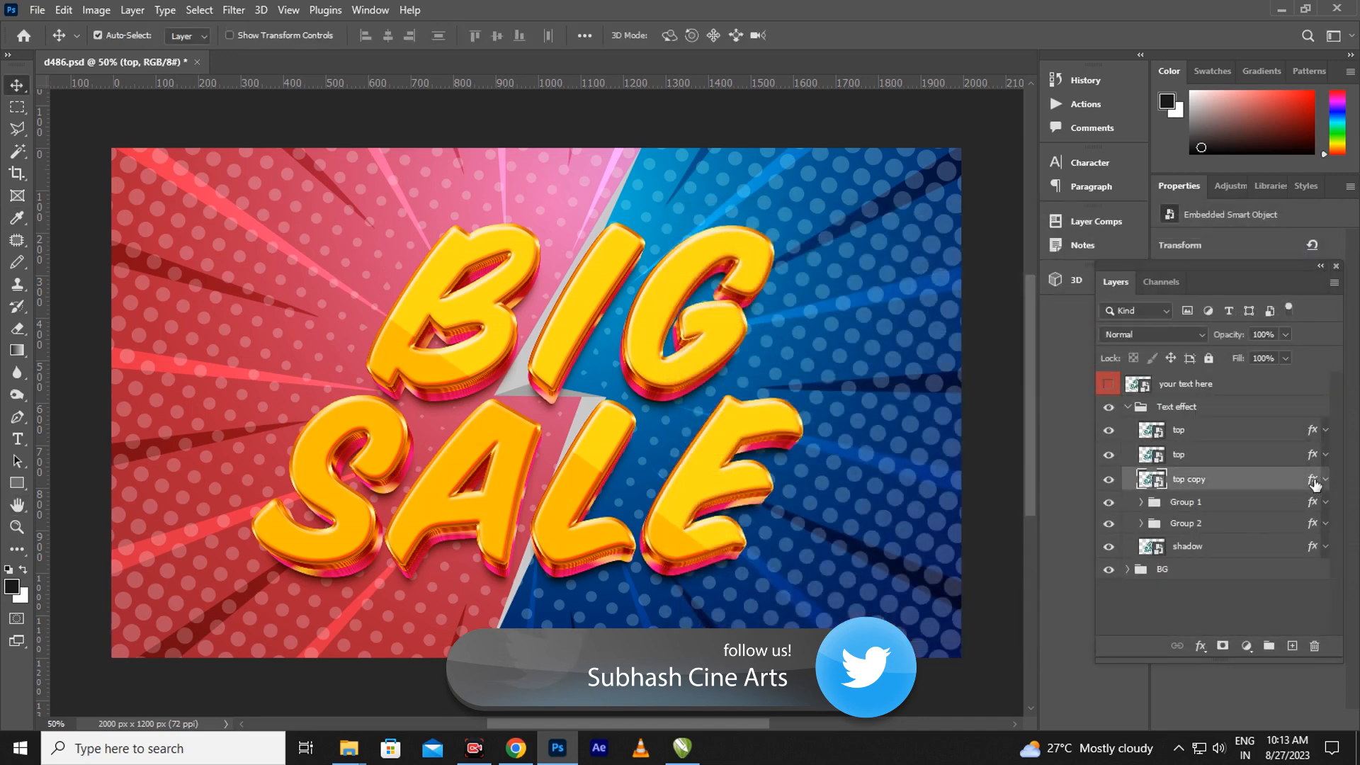
{"action": "double_click", "coordinate": [1314, 484]}
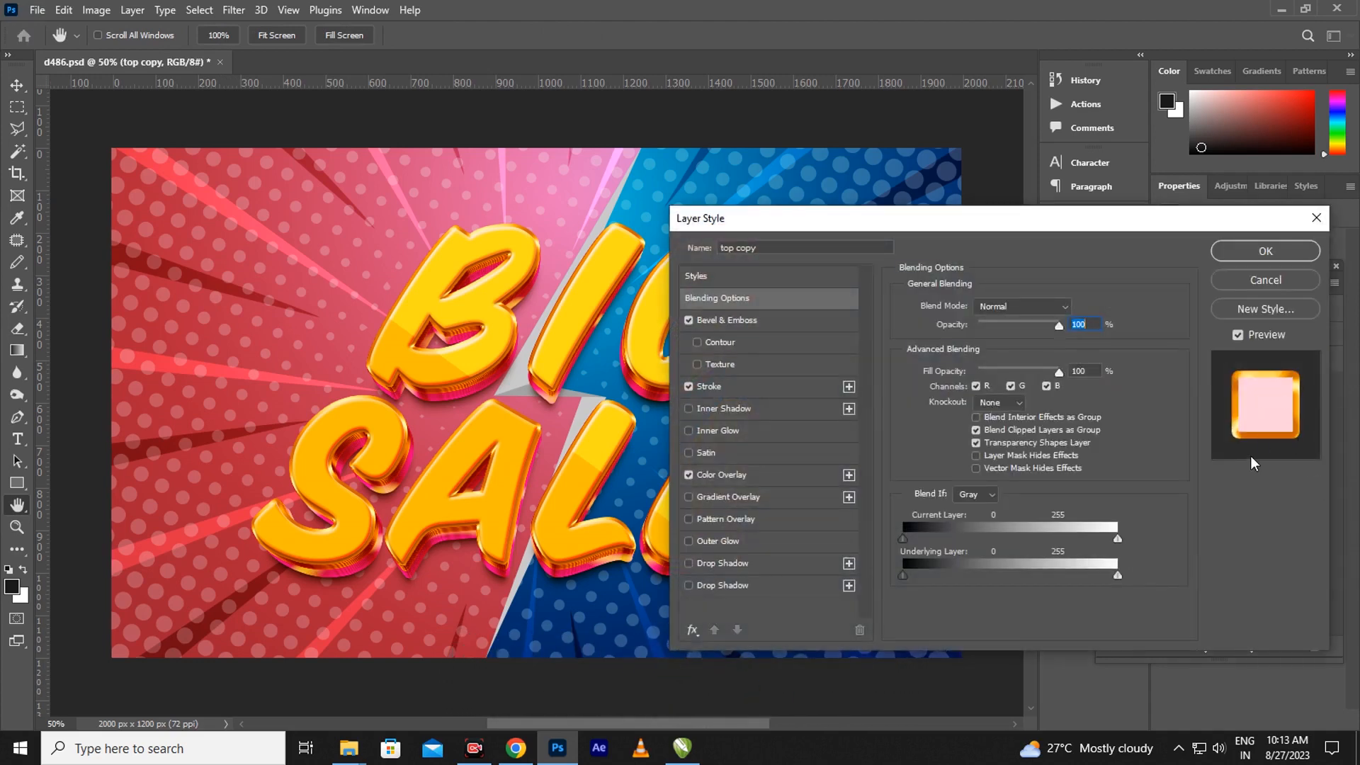
{"action": "left_click", "coordinate": [764, 320]}
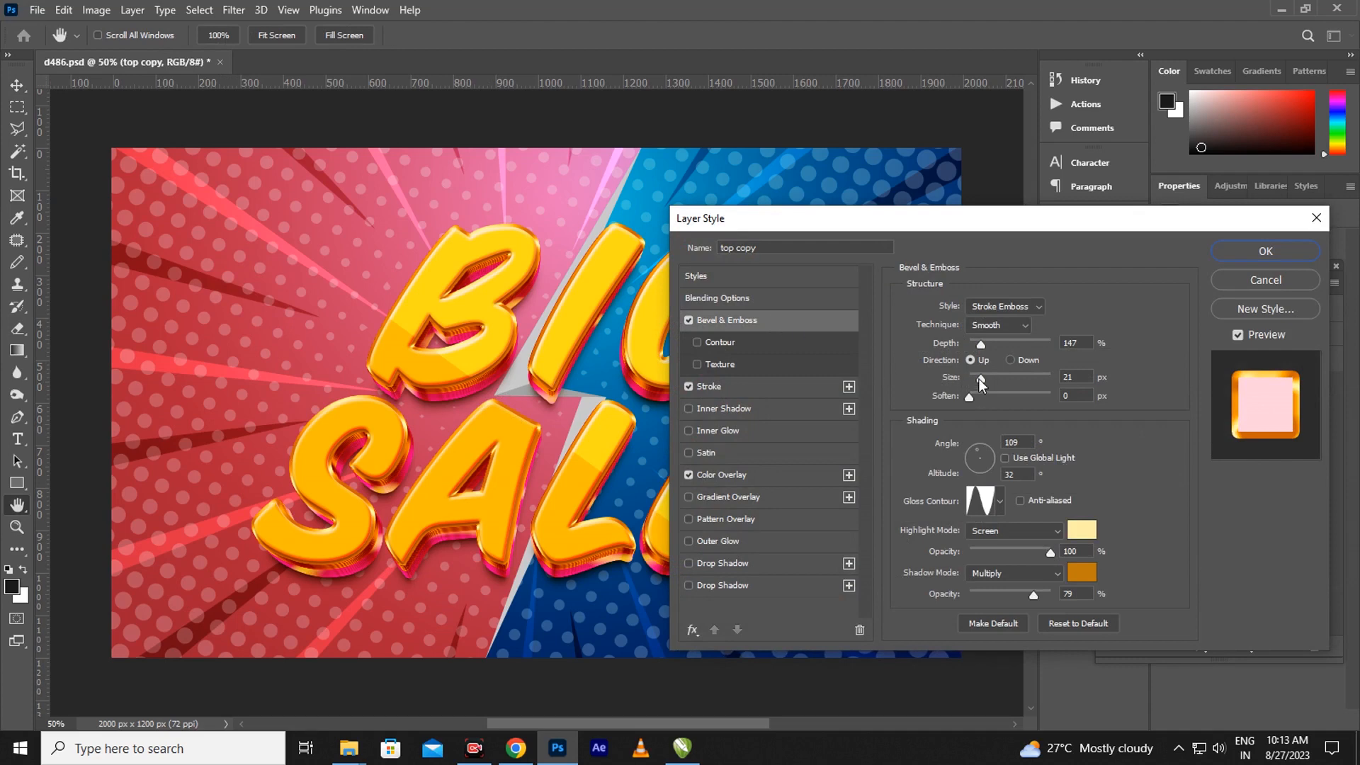
{"action": "left_click_drag", "start_coordinate": [979, 376], "coordinate": [1001, 385]}
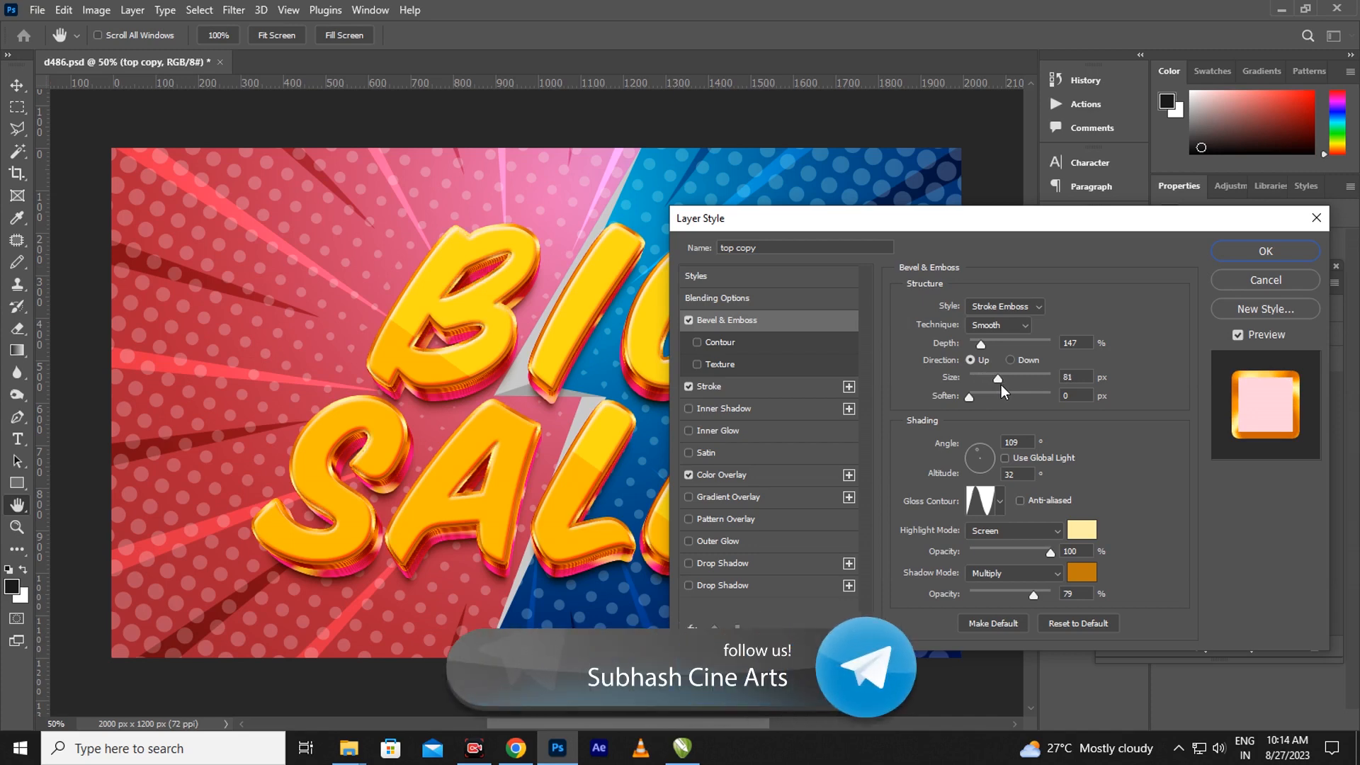
{"action": "mouse_move", "coordinate": [1001, 384]}
{"action": "left_mouse_down"}
{"action": "mouse_move", "coordinate": [976, 384]}
{"action": "mouse_move", "coordinate": [992, 387]}
{"action": "left_mouse_up"}
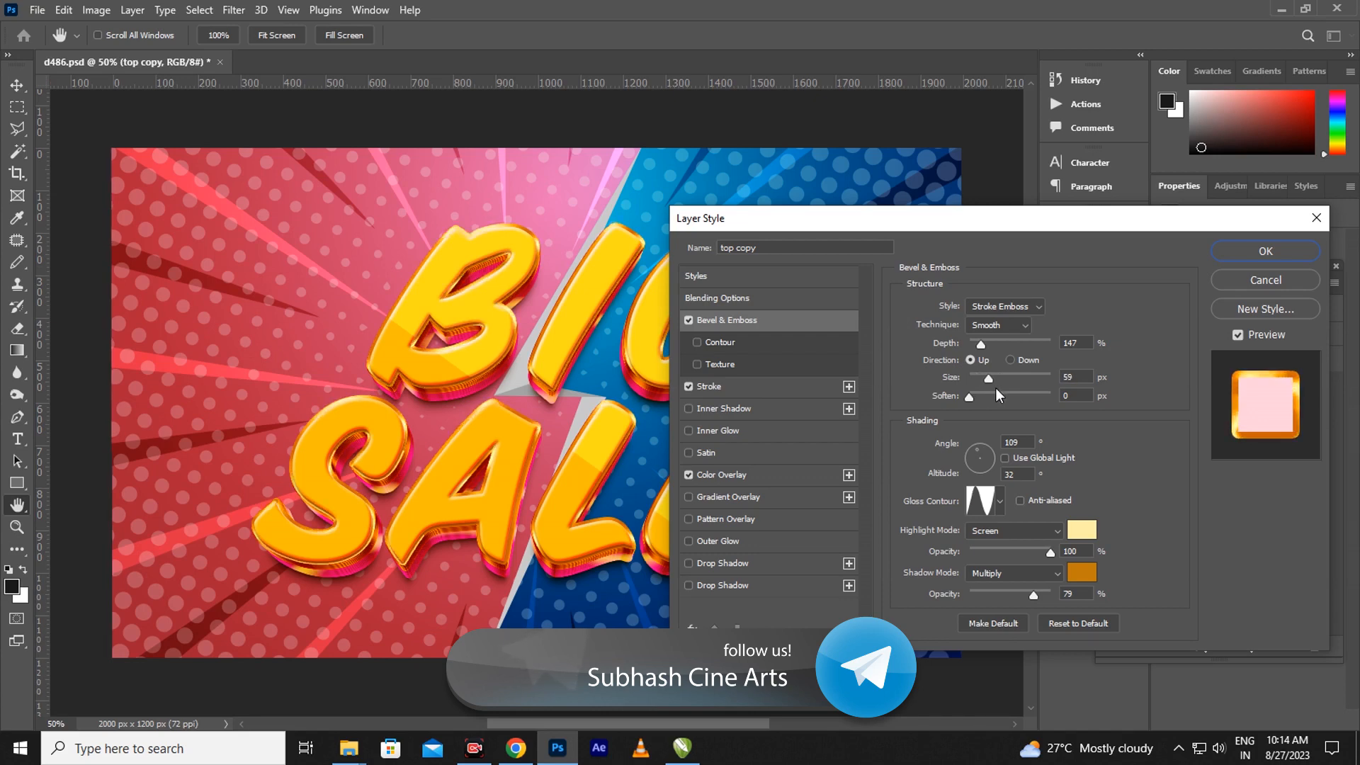
{"action": "left_click", "coordinate": [996, 388]}
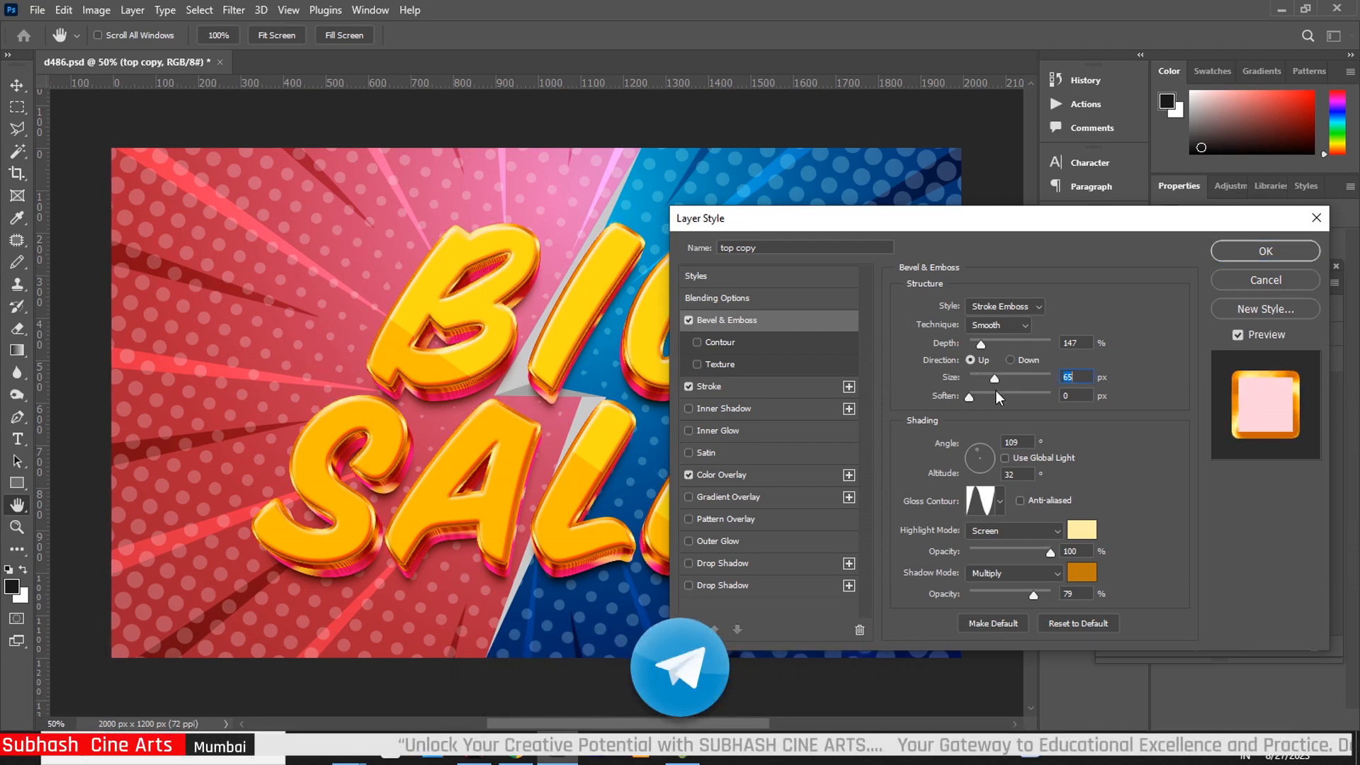
Step: Change the "top copy" layer's stroke colour to the orange fba704 and apply its layer style
{"action": "left_click", "coordinate": [749, 387]}
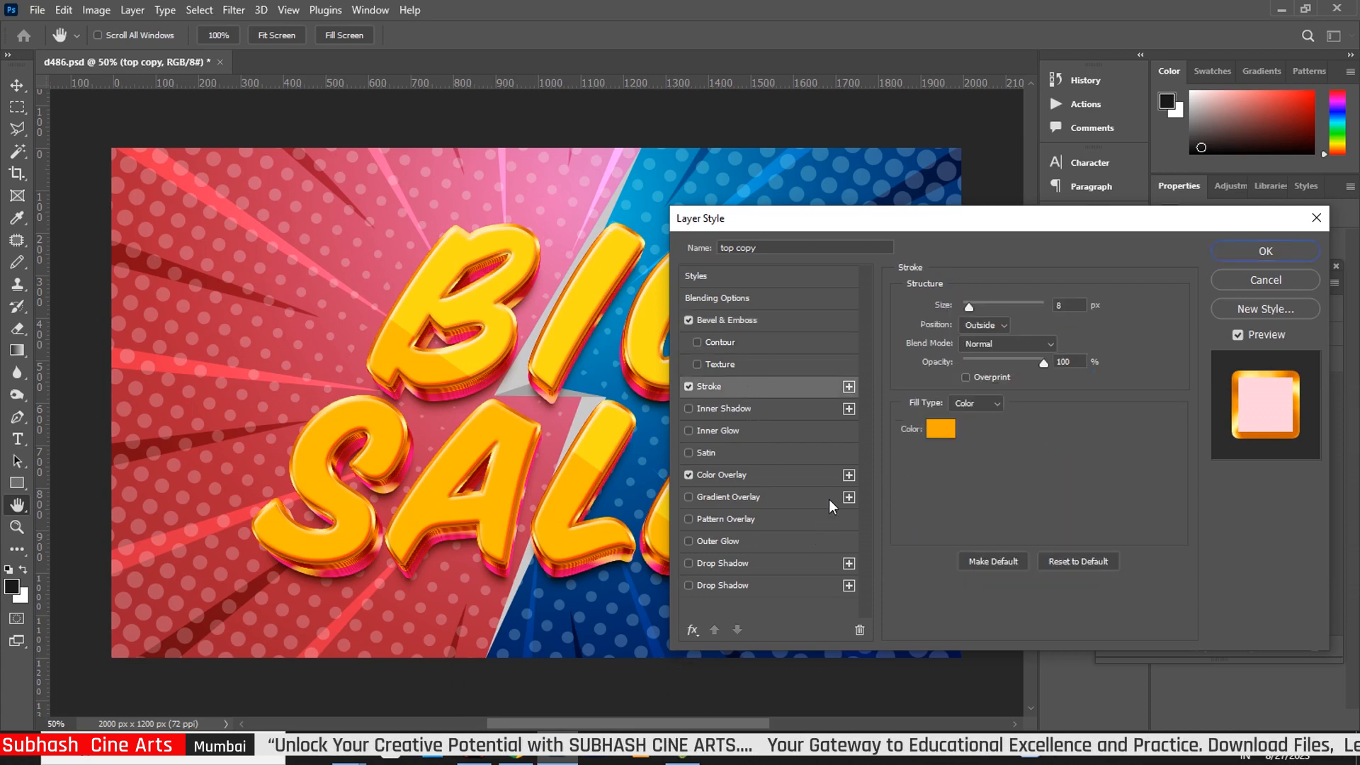
{"action": "left_click", "coordinate": [942, 429]}
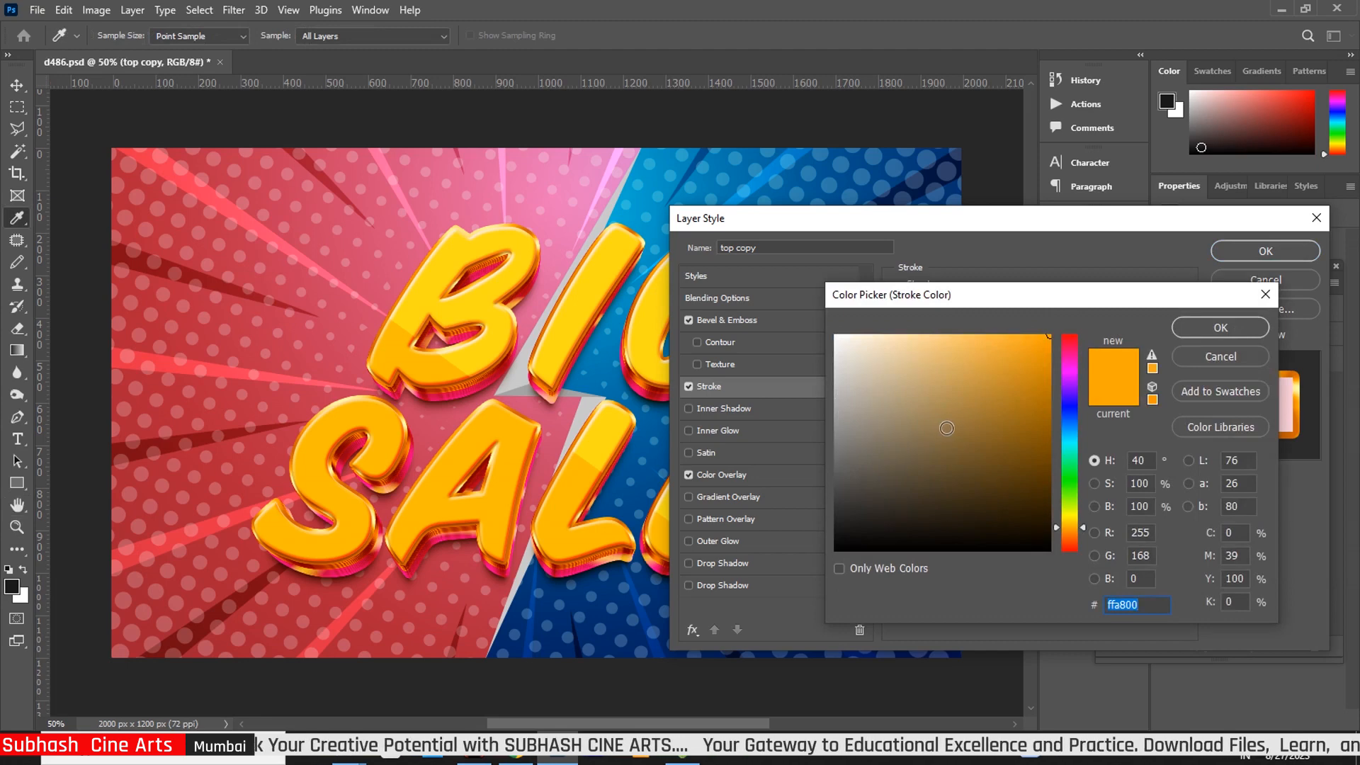
{"action": "left_click", "coordinate": [1047, 339]}
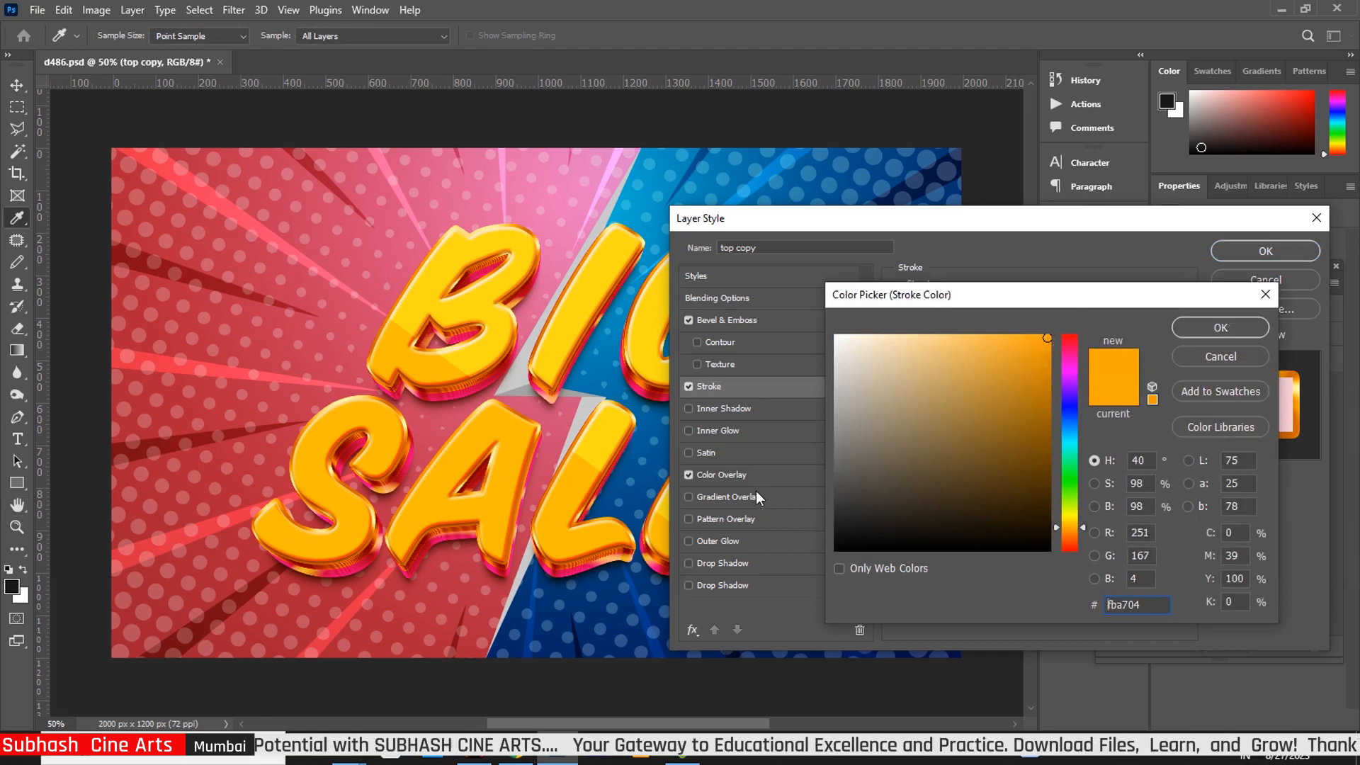
{"action": "key", "text": "ctrl+a"}
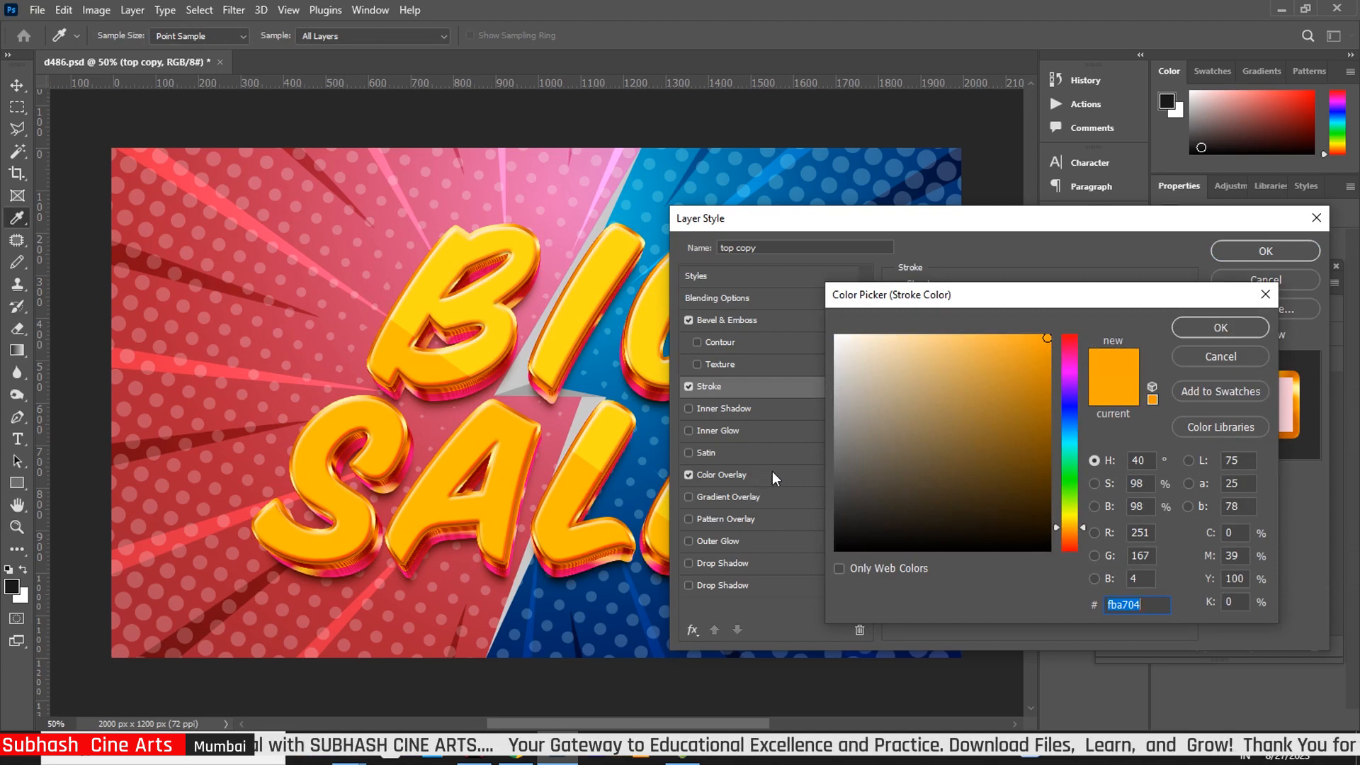
{"action": "left_click", "coordinate": [1220, 331]}
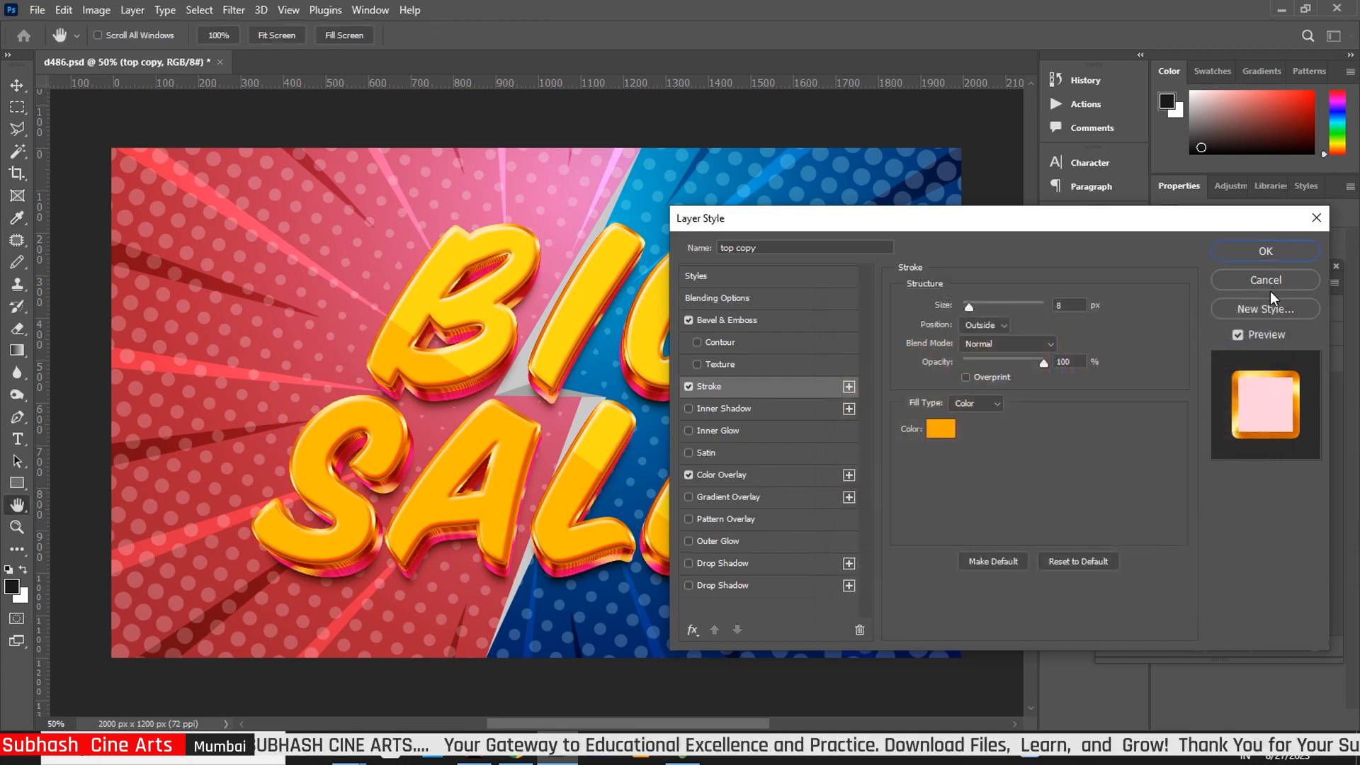
{"action": "left_click", "coordinate": [1275, 255]}
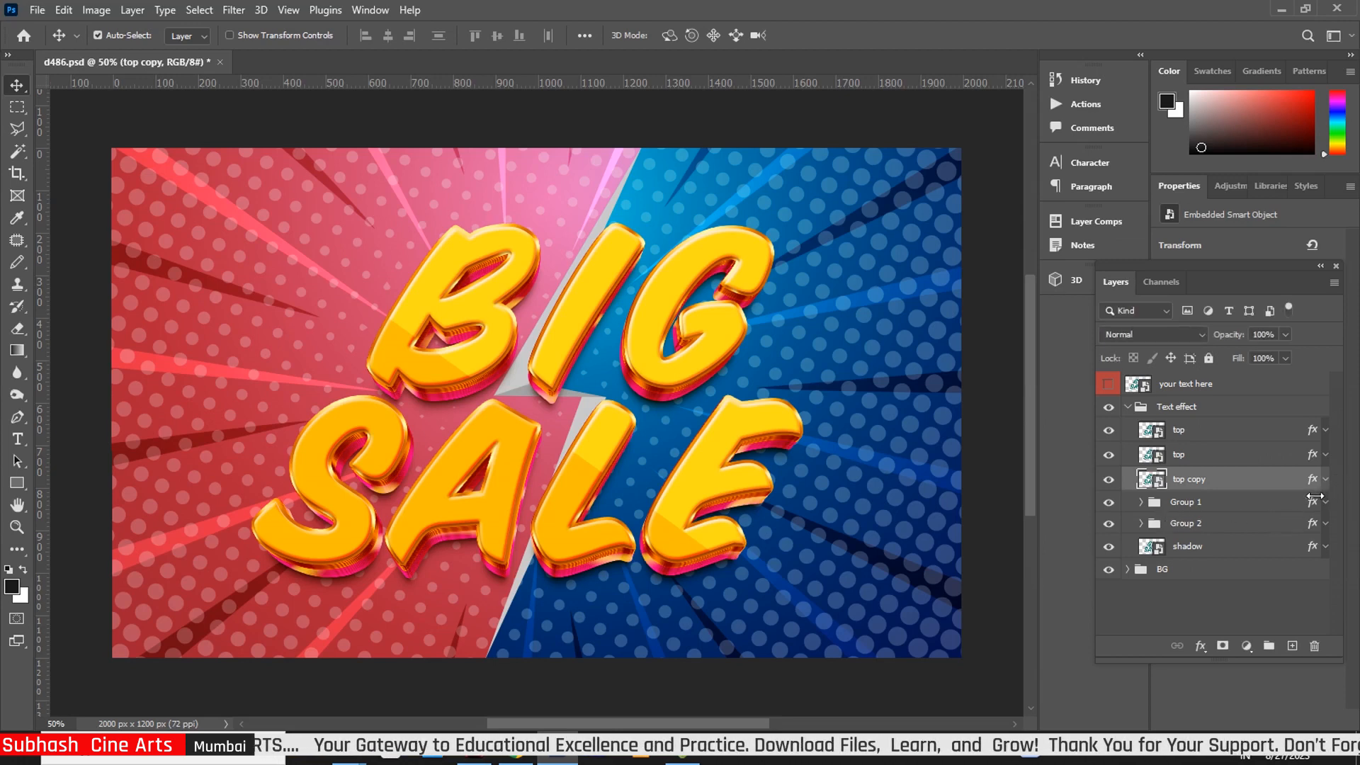
Step: Set the Bevel & Emboss of "top copy 3" in Group 1 to 13 px size, 2 px soften and 240% depth
{"action": "left_click", "coordinate": [1142, 502]}
{"action": "left_click", "coordinate": [1312, 528]}
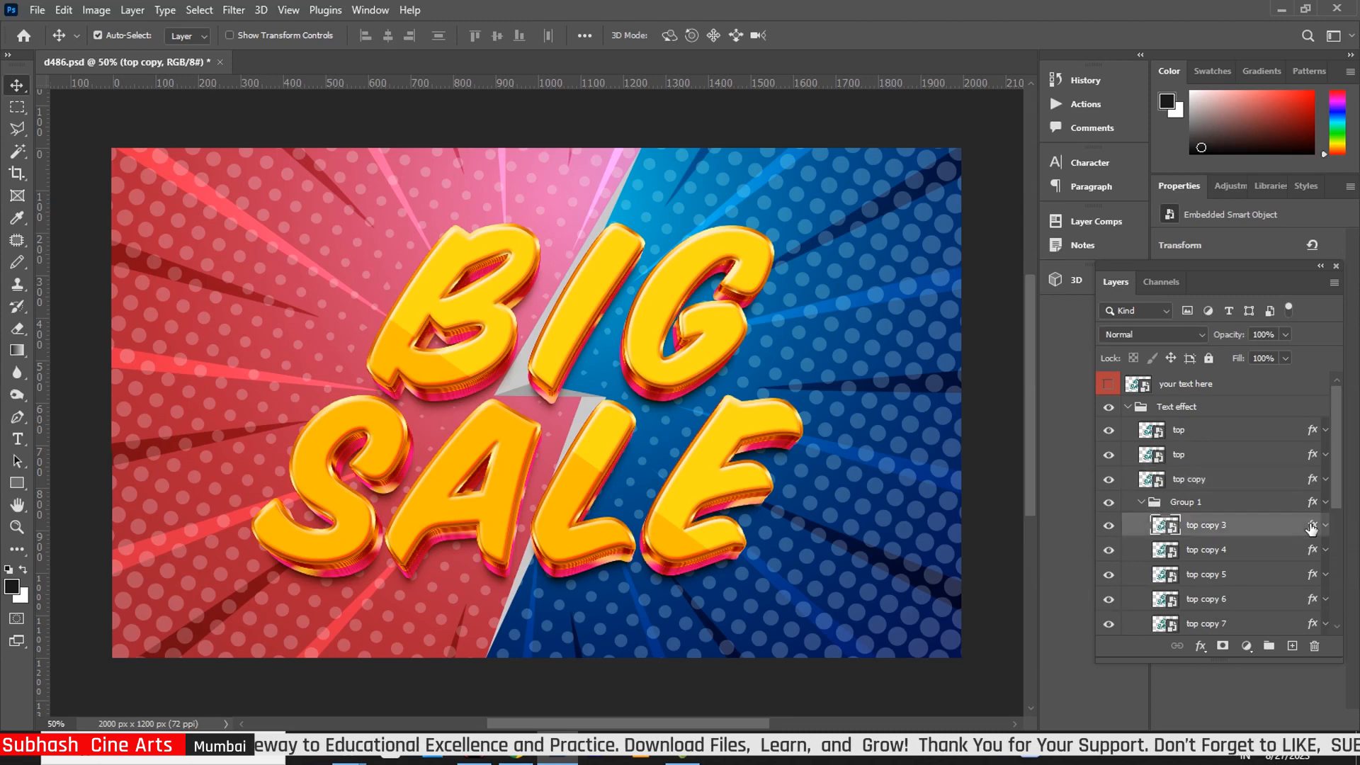
{"action": "double_click", "coordinate": [1306, 530]}
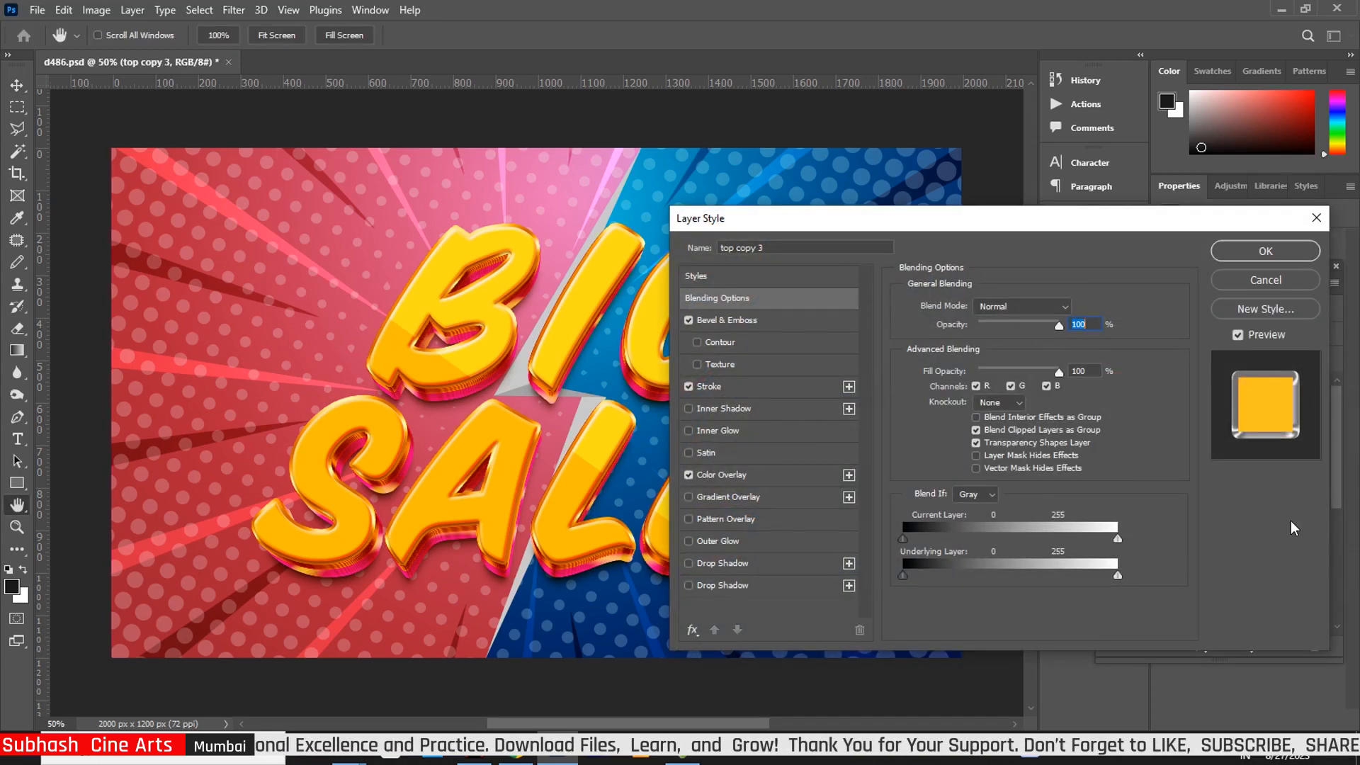
{"action": "left_click", "coordinate": [744, 321]}
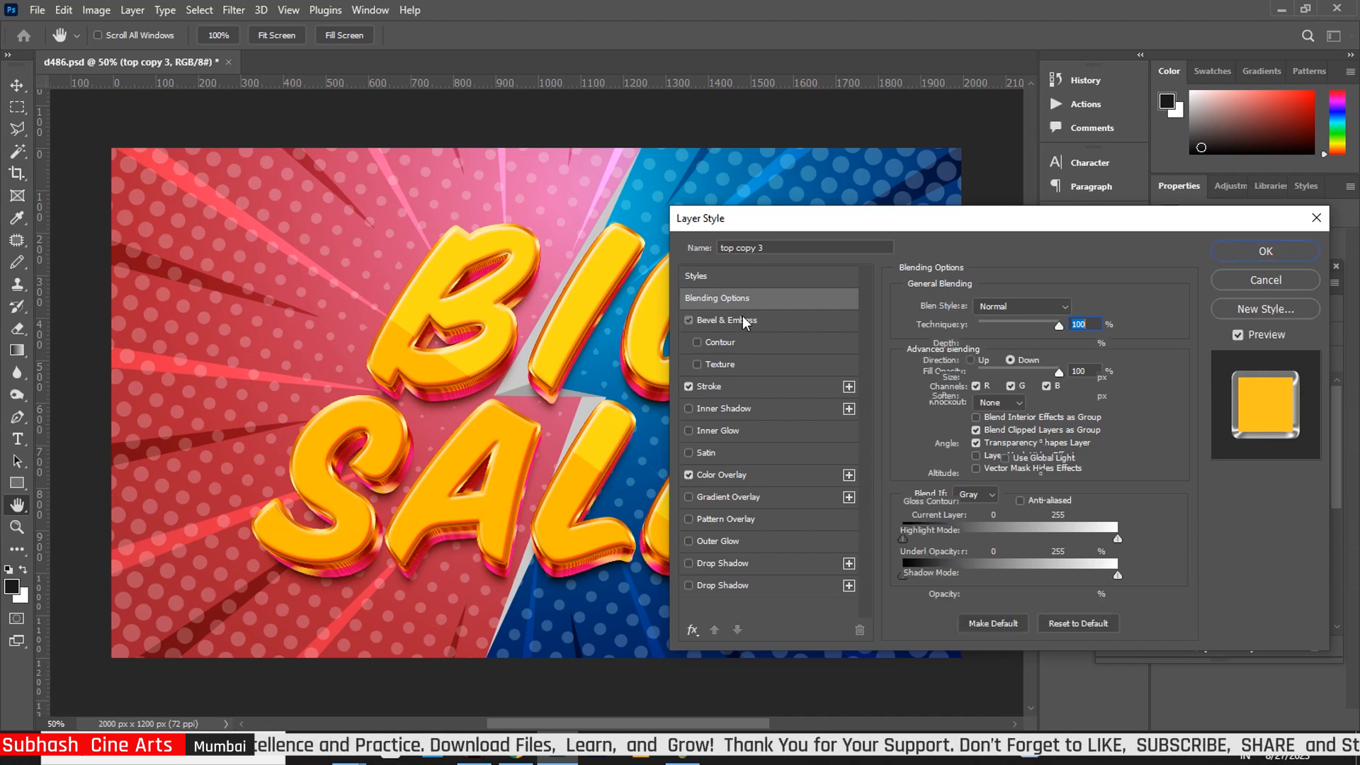
{"action": "left_click_drag", "start_coordinate": [978, 379], "coordinate": [981, 403]}
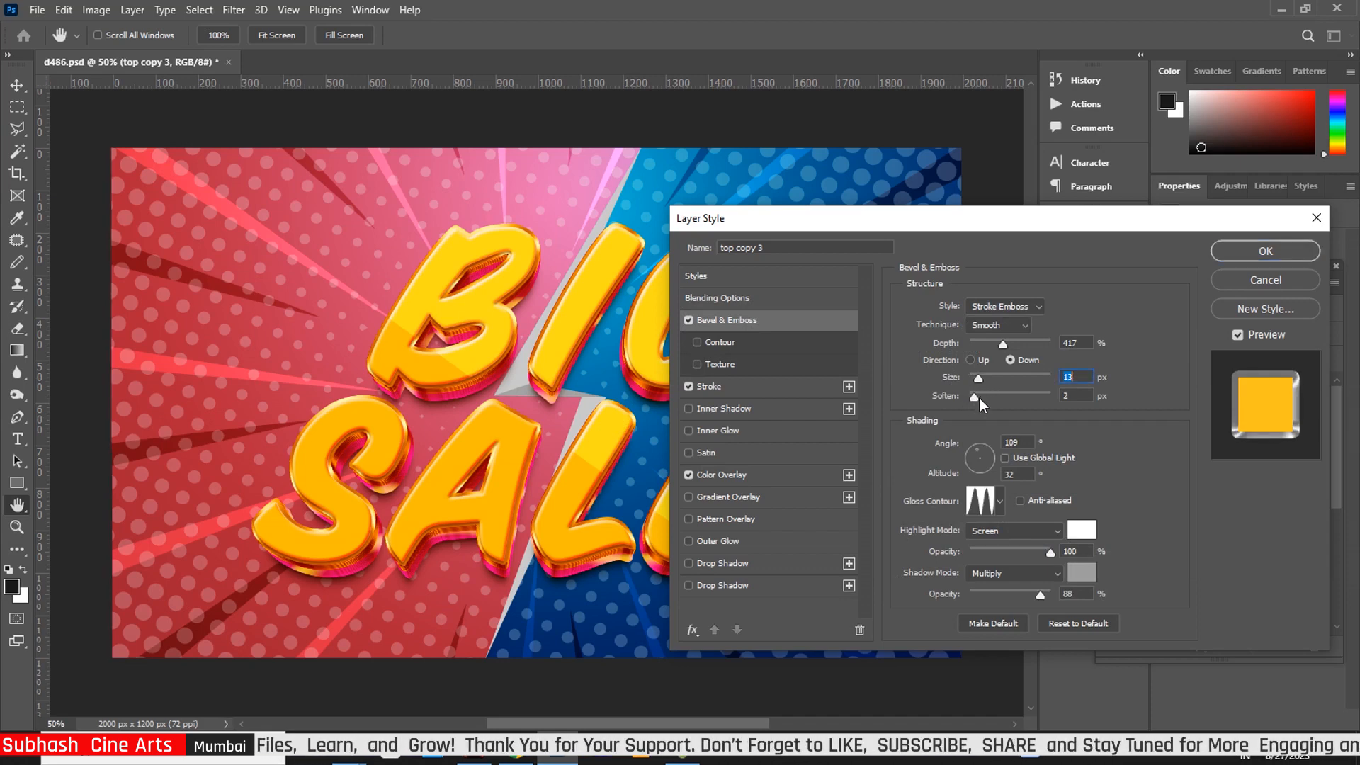
{"action": "left_click_drag", "start_coordinate": [1002, 347], "coordinate": [989, 346]}
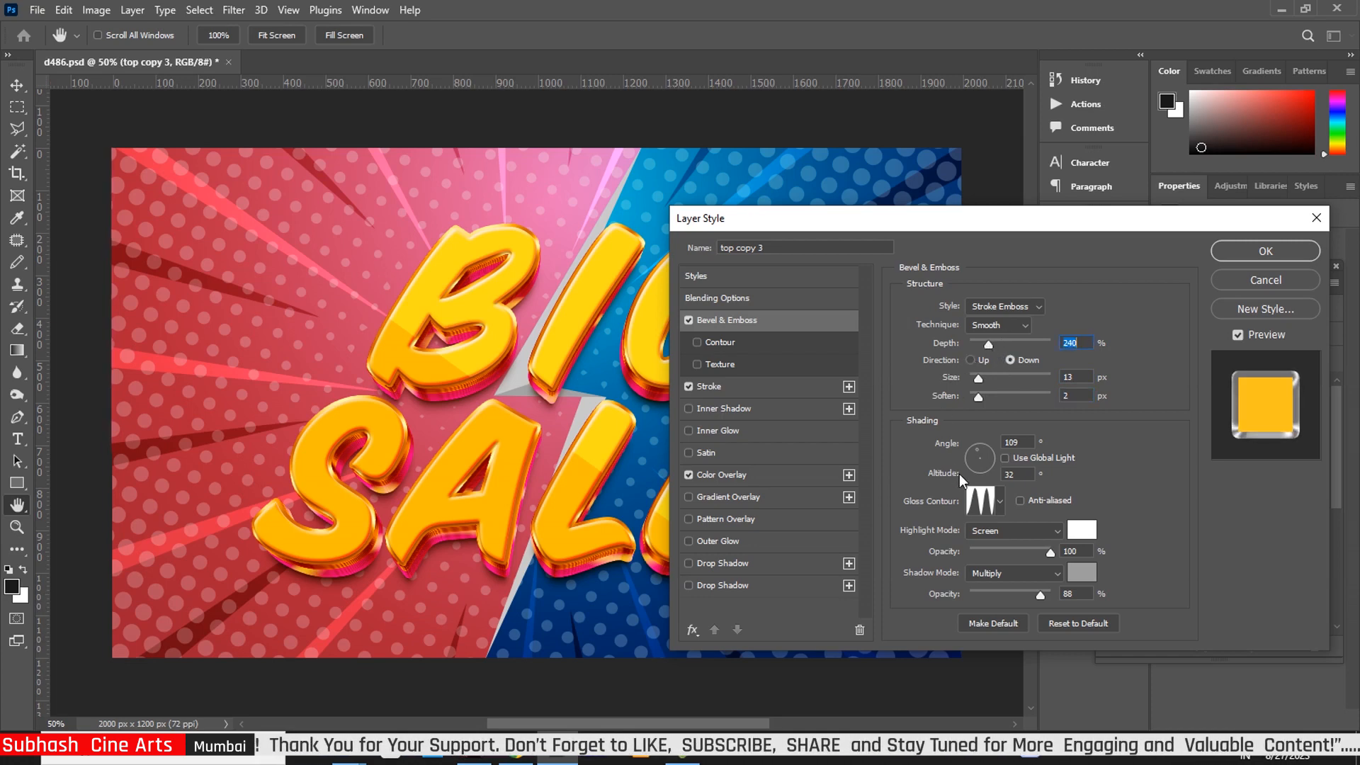
Step: Pick a medium grey stroke colour for the "top copy 3" layer and apply its layer style
{"action": "left_click", "coordinate": [747, 388]}
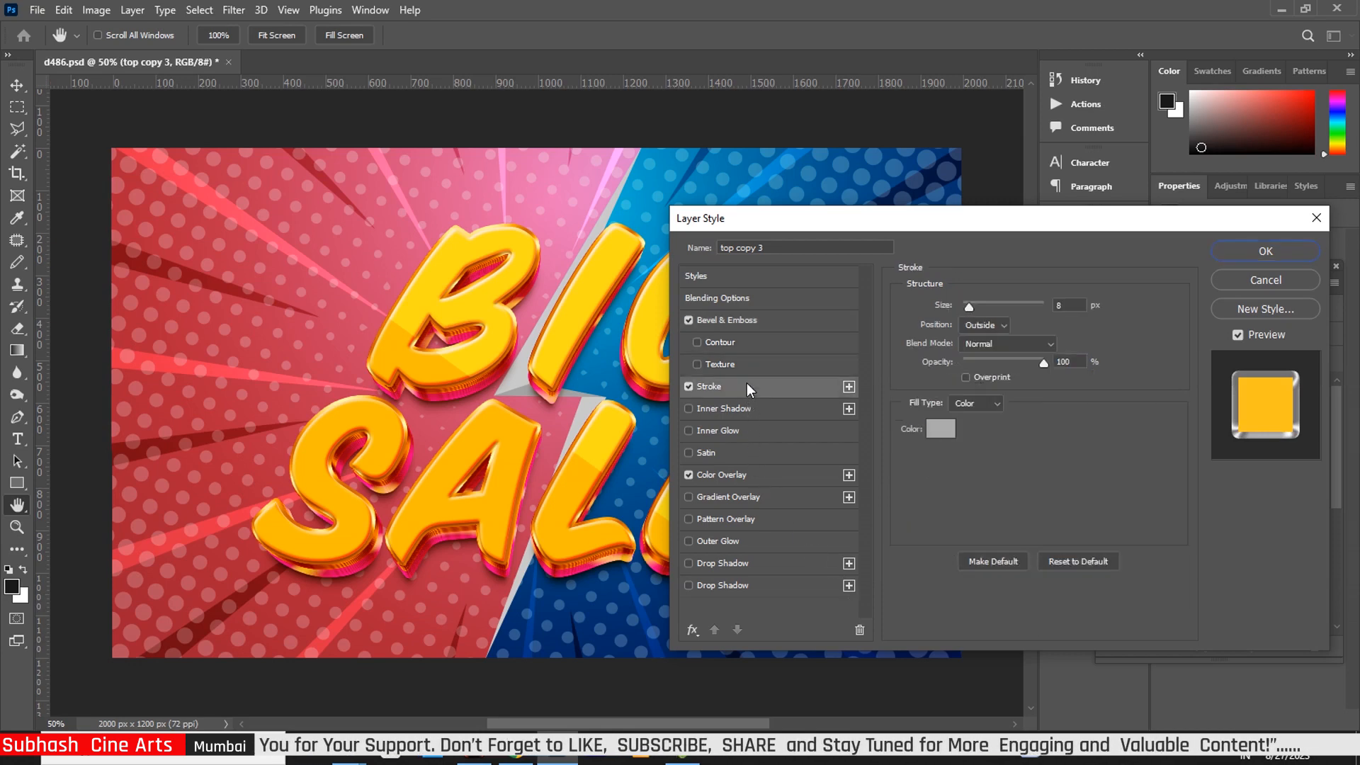
{"action": "left_click", "coordinate": [946, 432]}
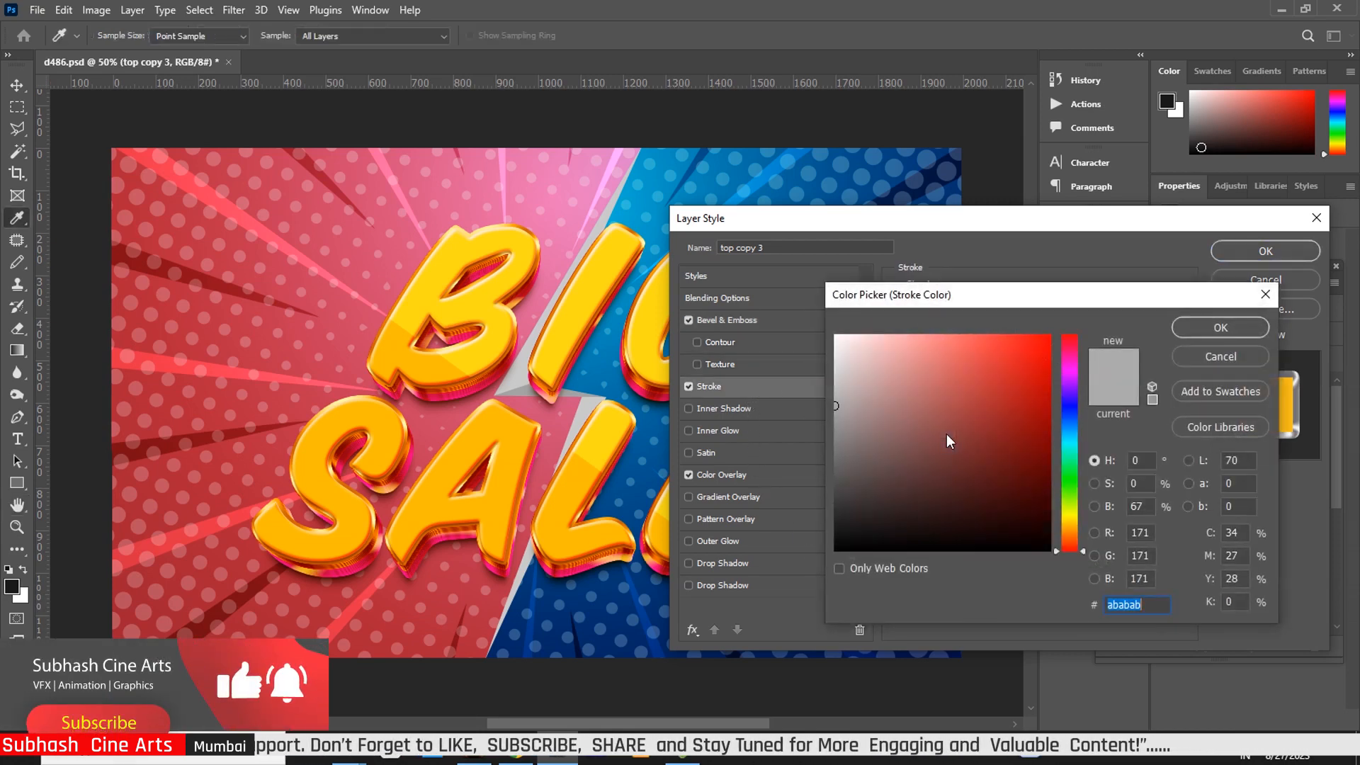
{"action": "left_click", "coordinate": [838, 406]}
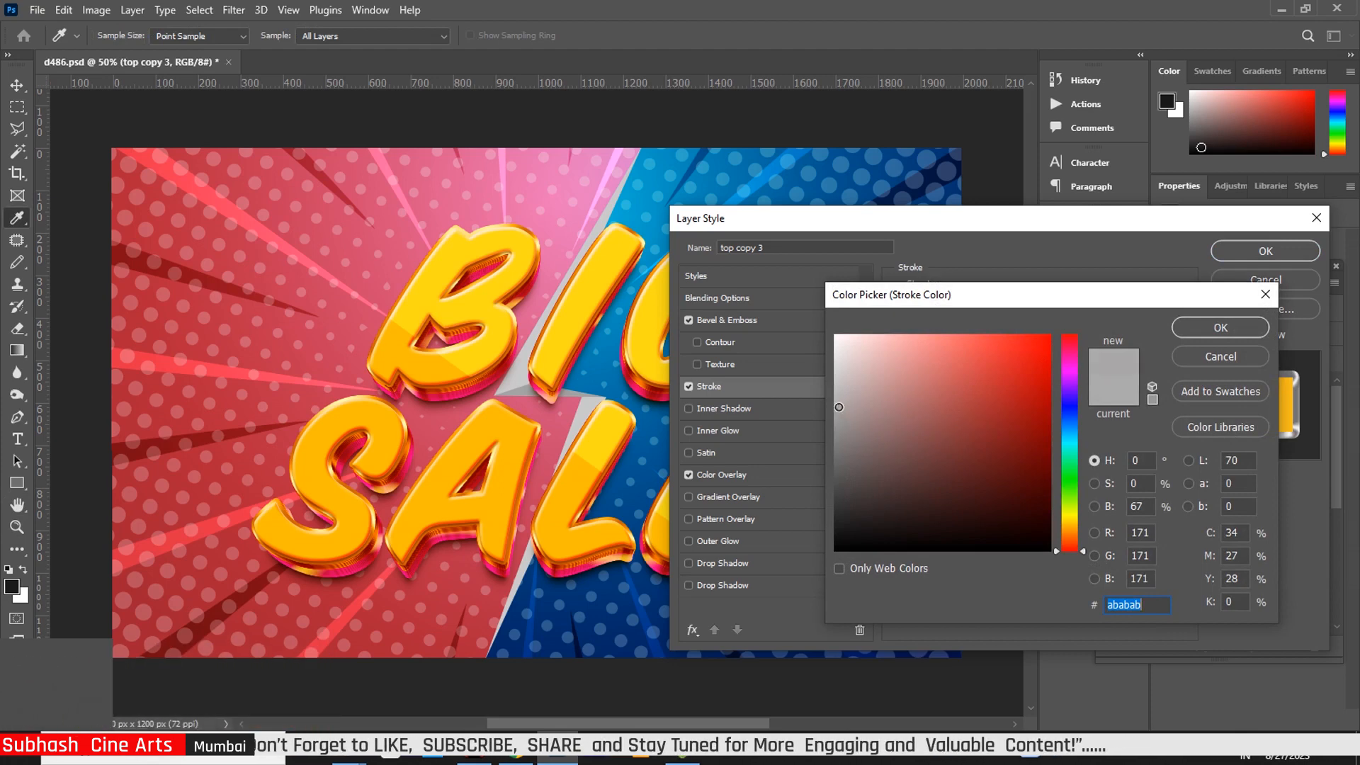
{"action": "left_click", "coordinate": [1196, 334]}
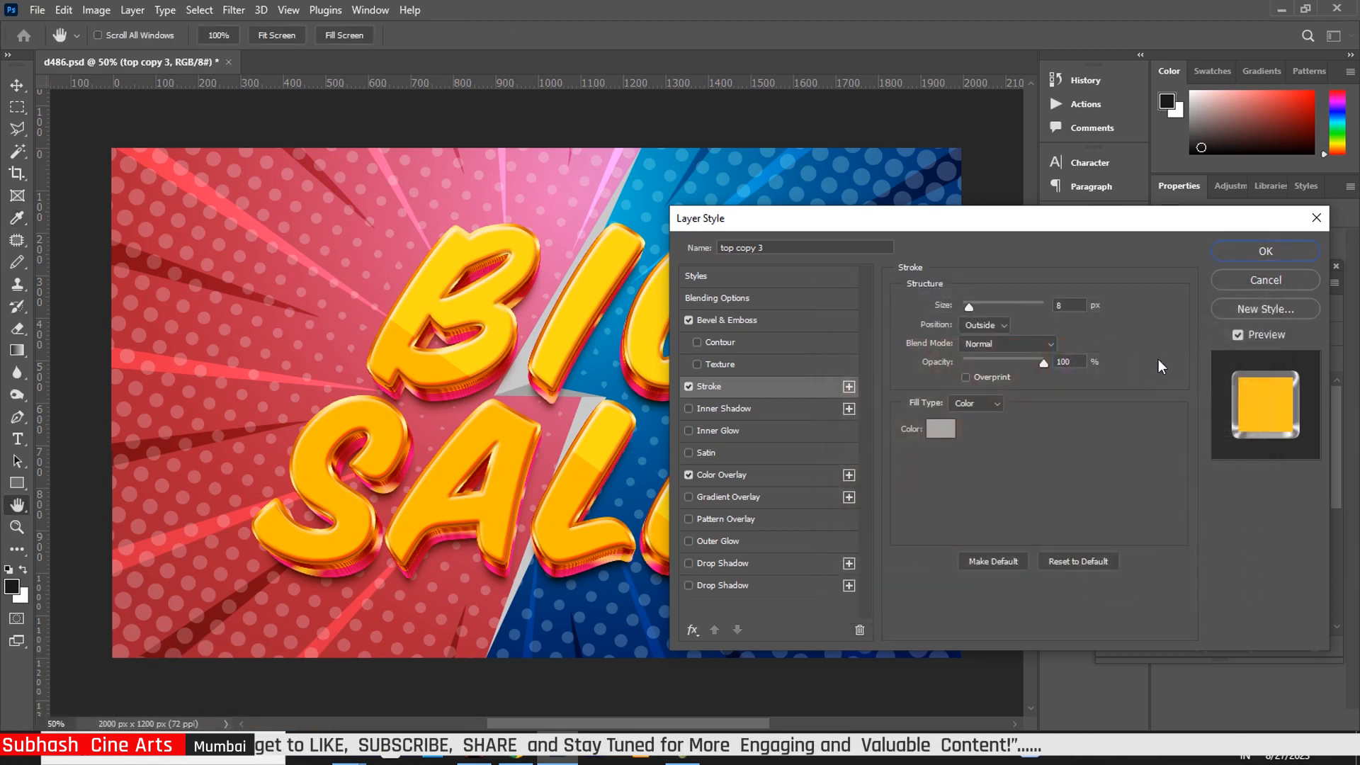
{"action": "left_click", "coordinate": [1259, 251]}
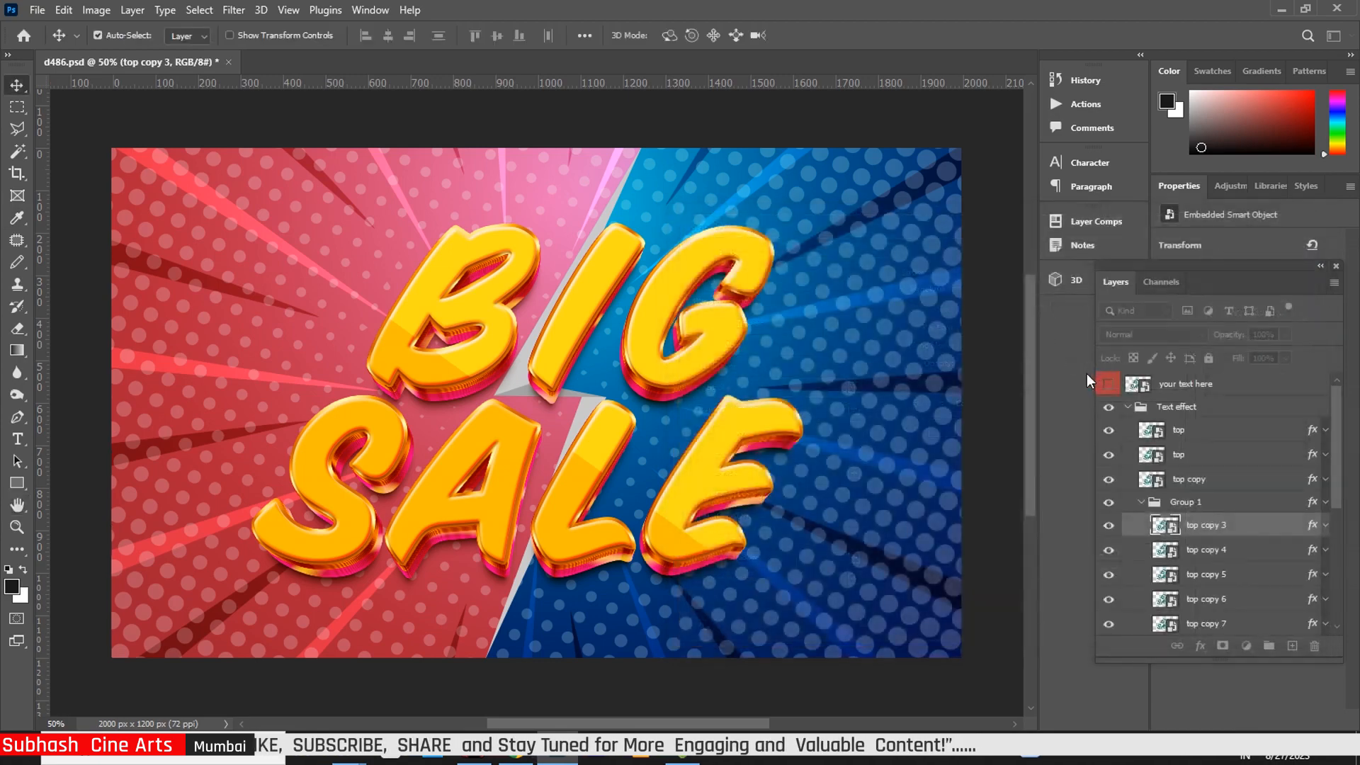
Step: Set the Bevel & Emboss of "top copy 4" in Group 1 to 21 px size, 0 px soften and 100% highlight opacity
{"action": "left_click", "coordinate": [1312, 555]}
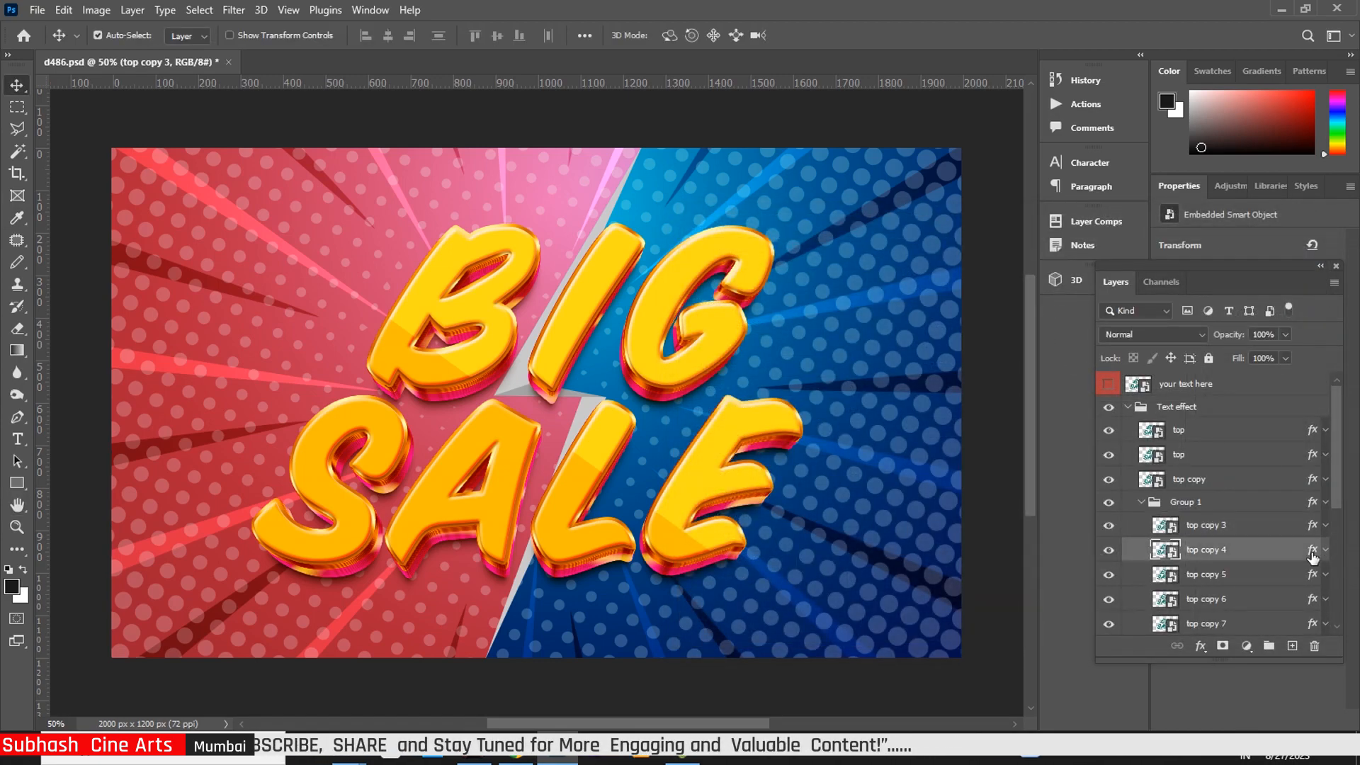
{"action": "key", "text": "h"}
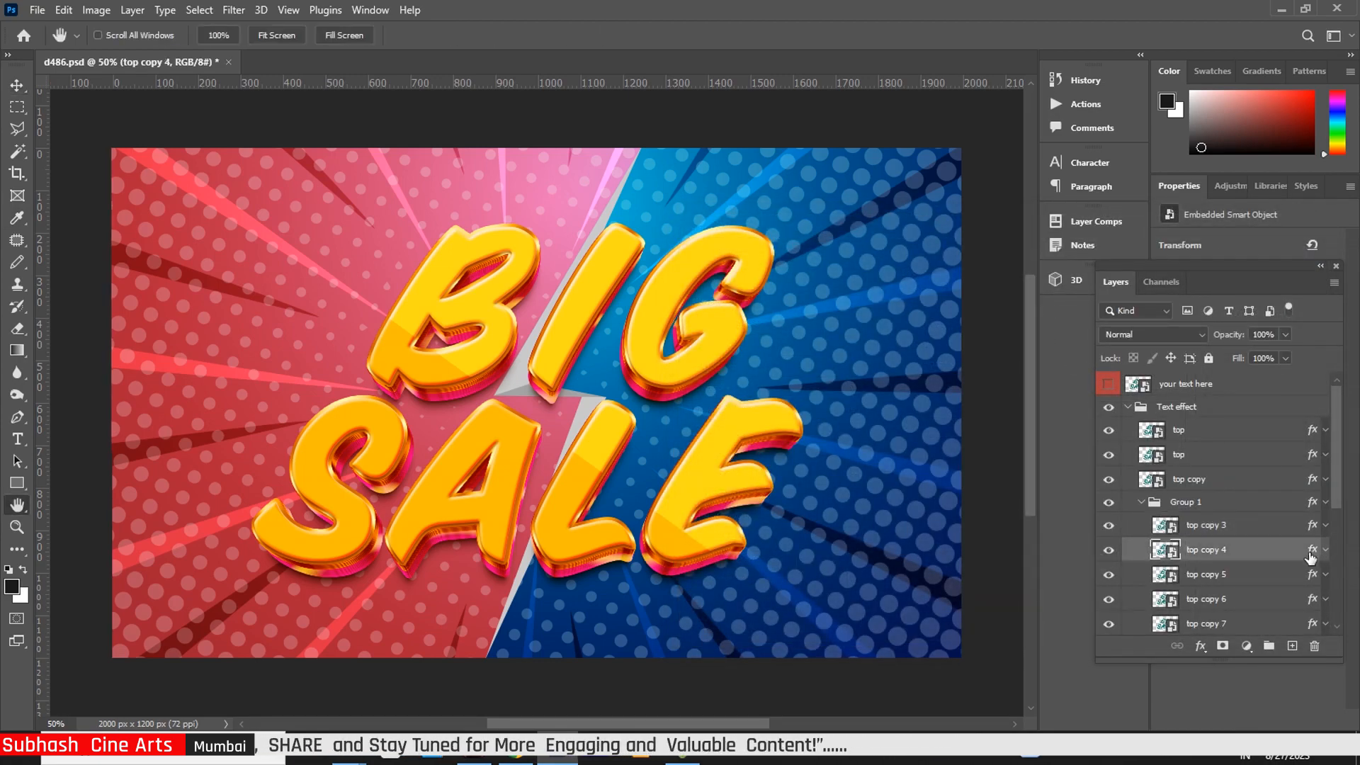
{"action": "double_click", "coordinate": [1312, 555]}
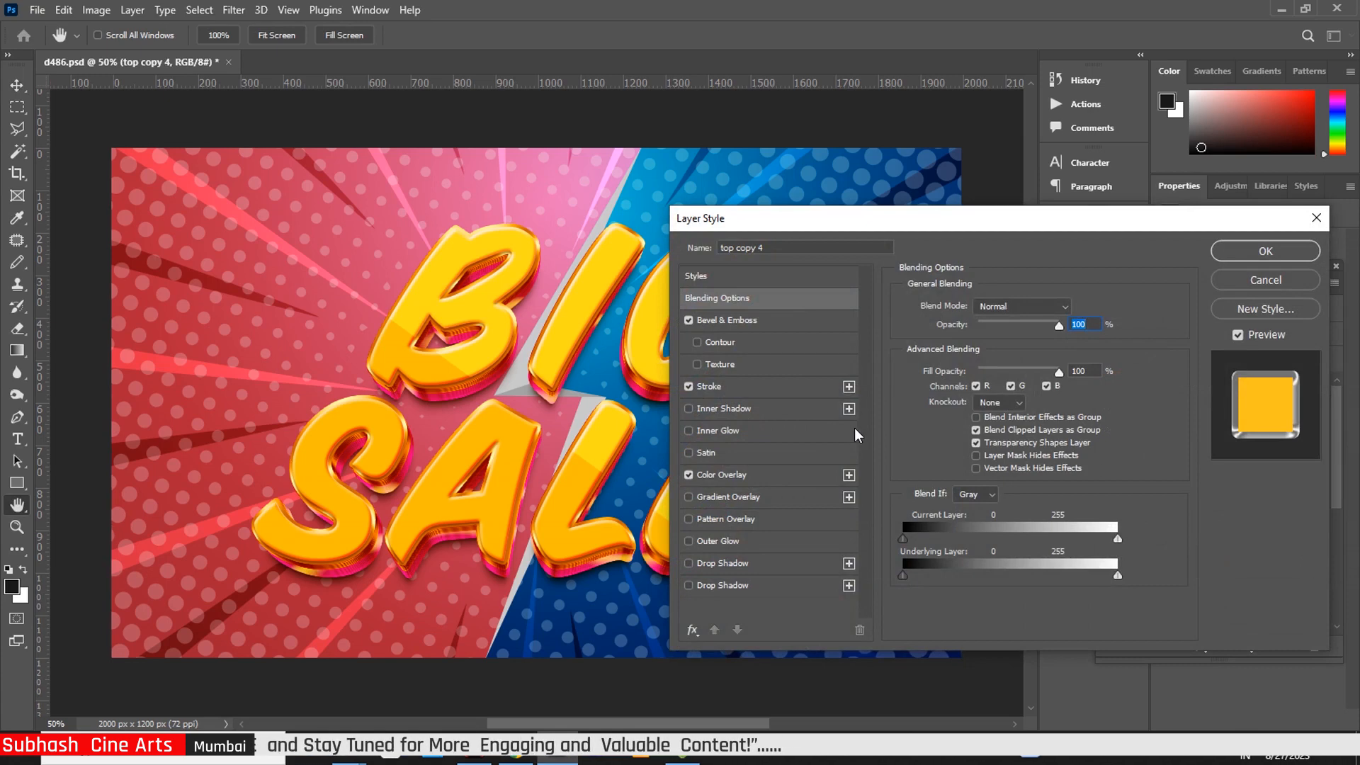
{"action": "left_click", "coordinate": [761, 322]}
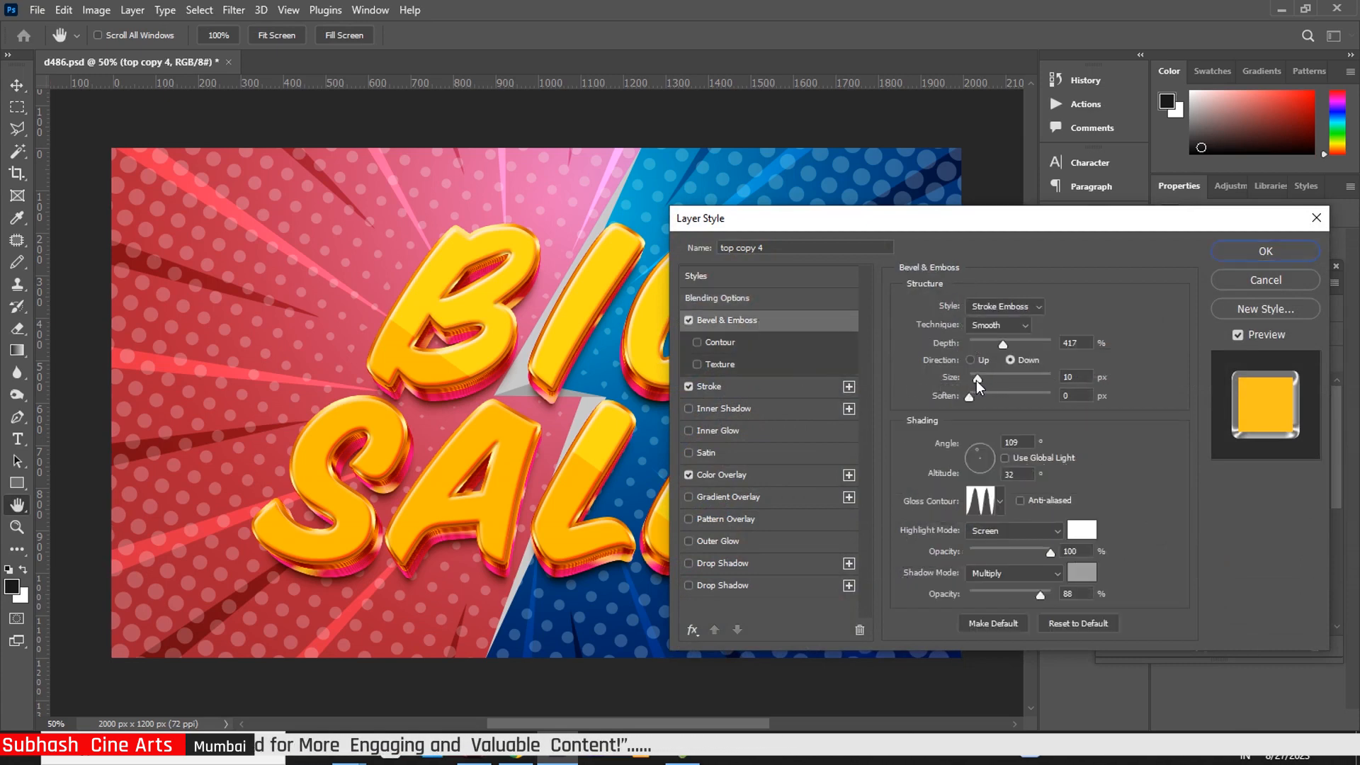
{"action": "left_click_drag", "start_coordinate": [978, 383], "coordinate": [980, 387]}
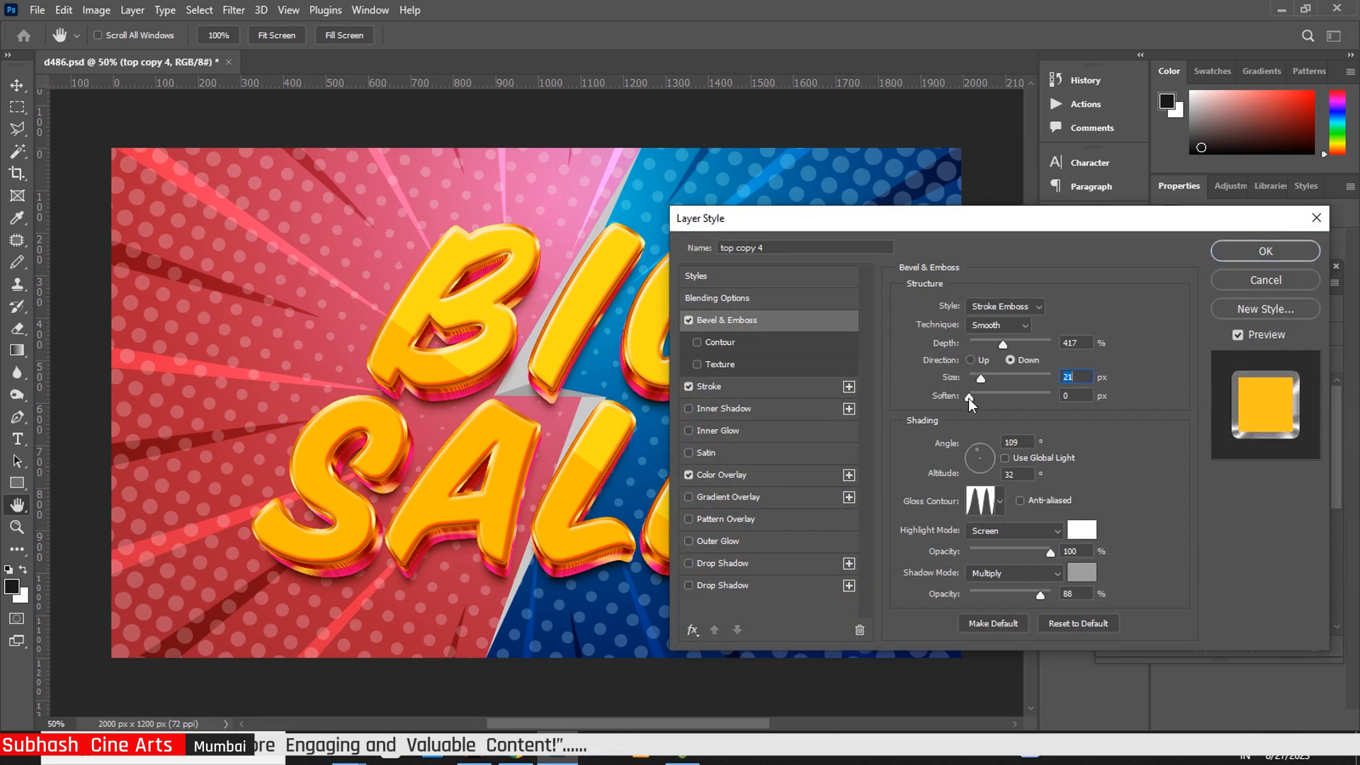
{"action": "left_click", "coordinate": [971, 397]}
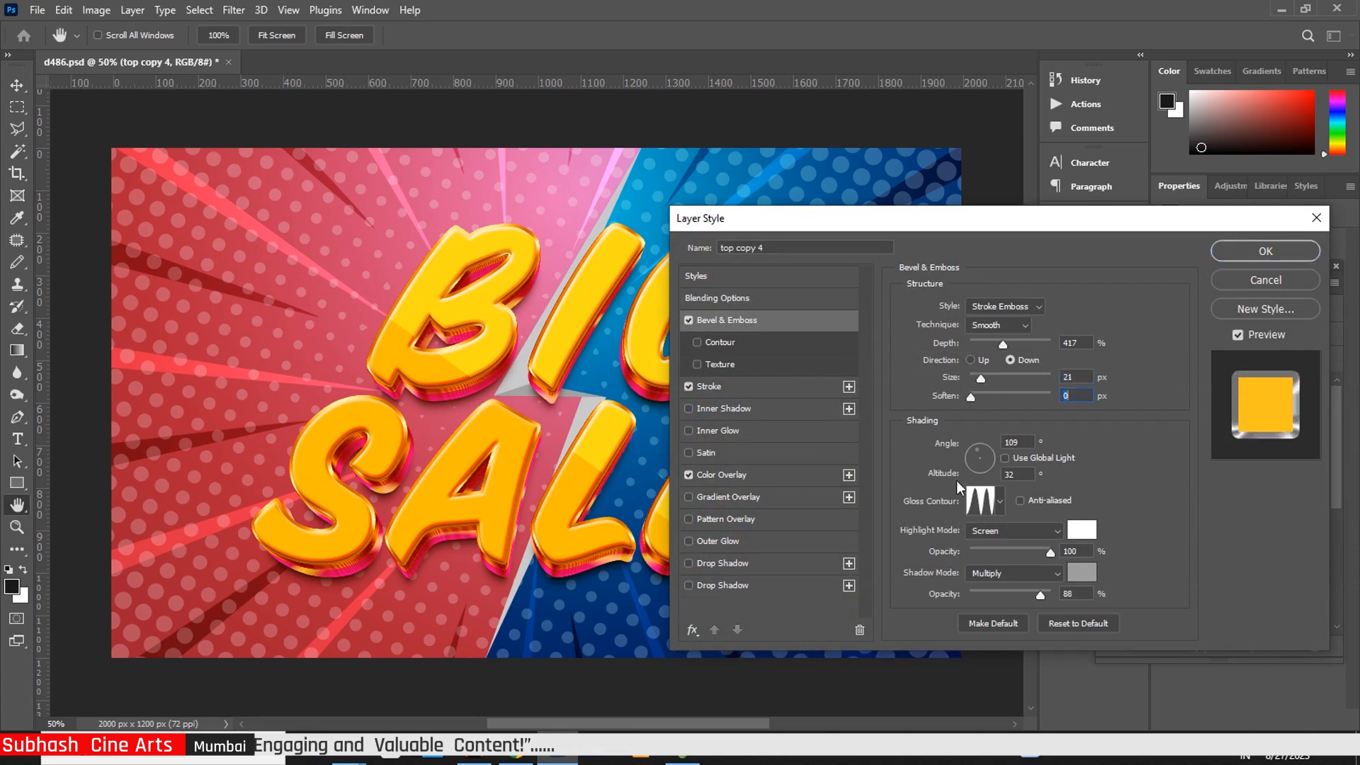
{"action": "left_click", "coordinate": [1053, 554]}
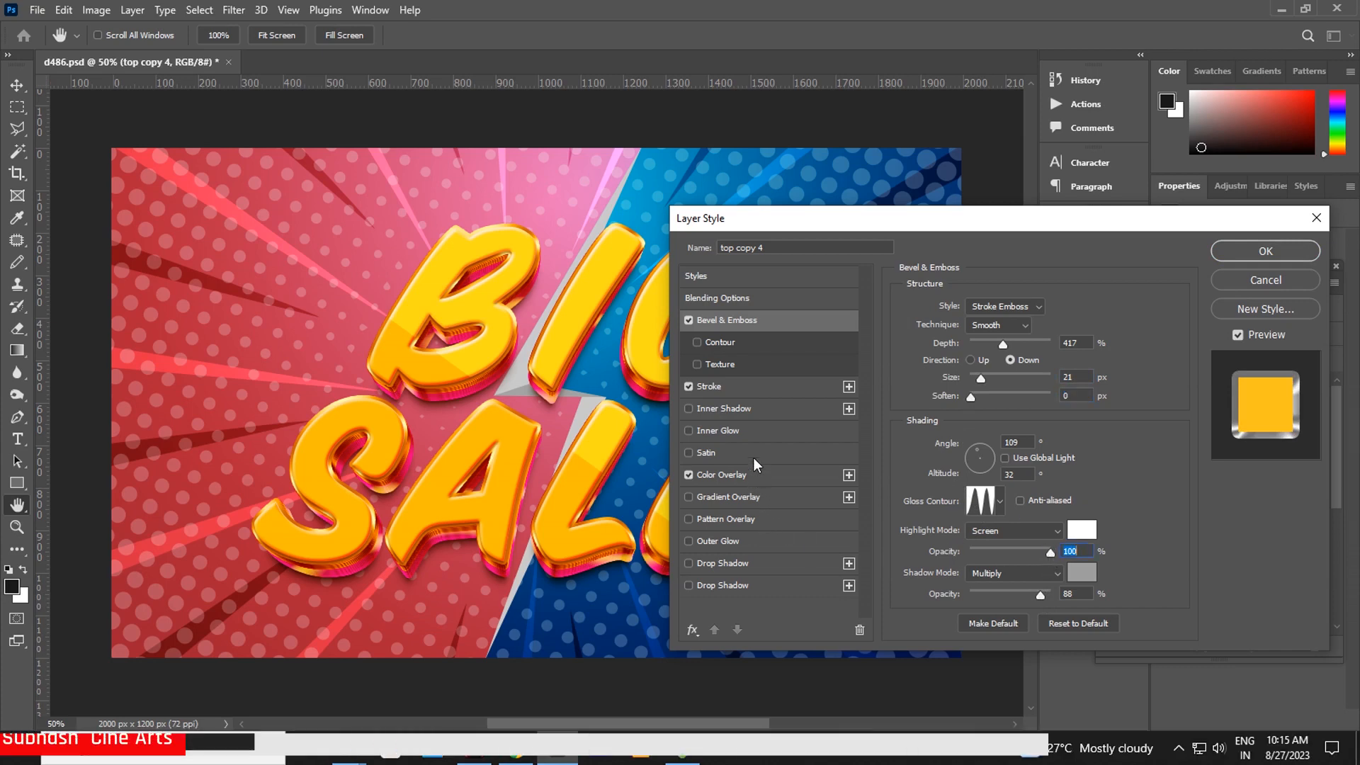
Step: Set the stroke colour of the "top copy 4" layer to the light grey a9a6a6
{"action": "left_click", "coordinate": [750, 389]}
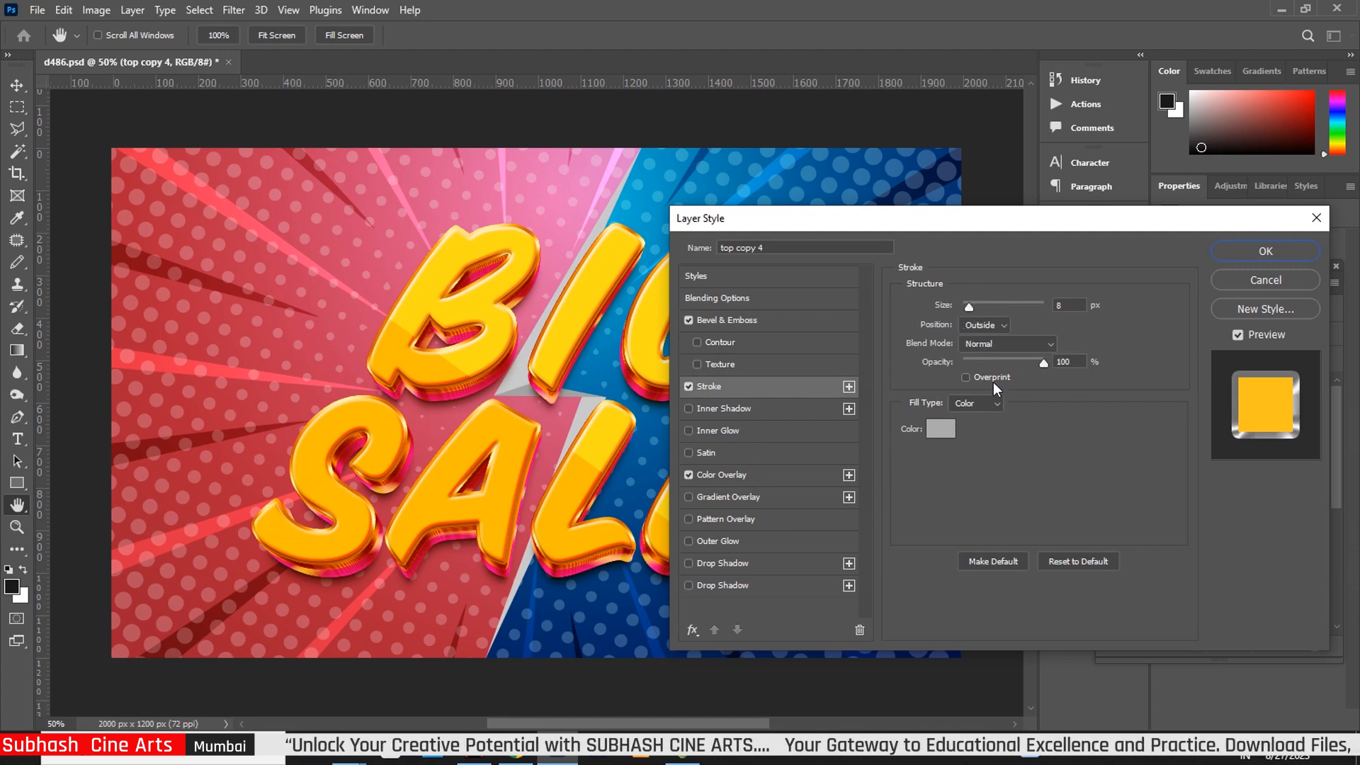
{"action": "left_click", "coordinate": [942, 428]}
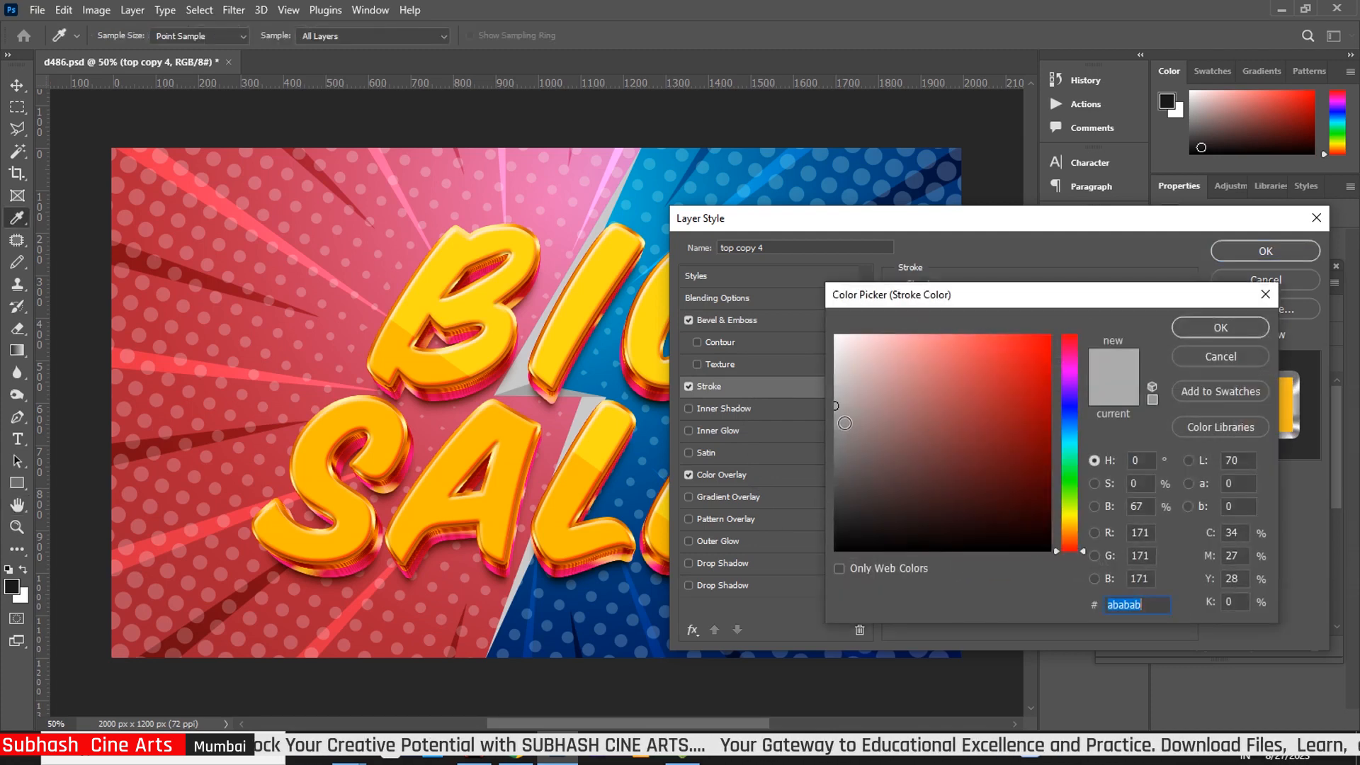
{"action": "left_click", "coordinate": [1221, 327]}
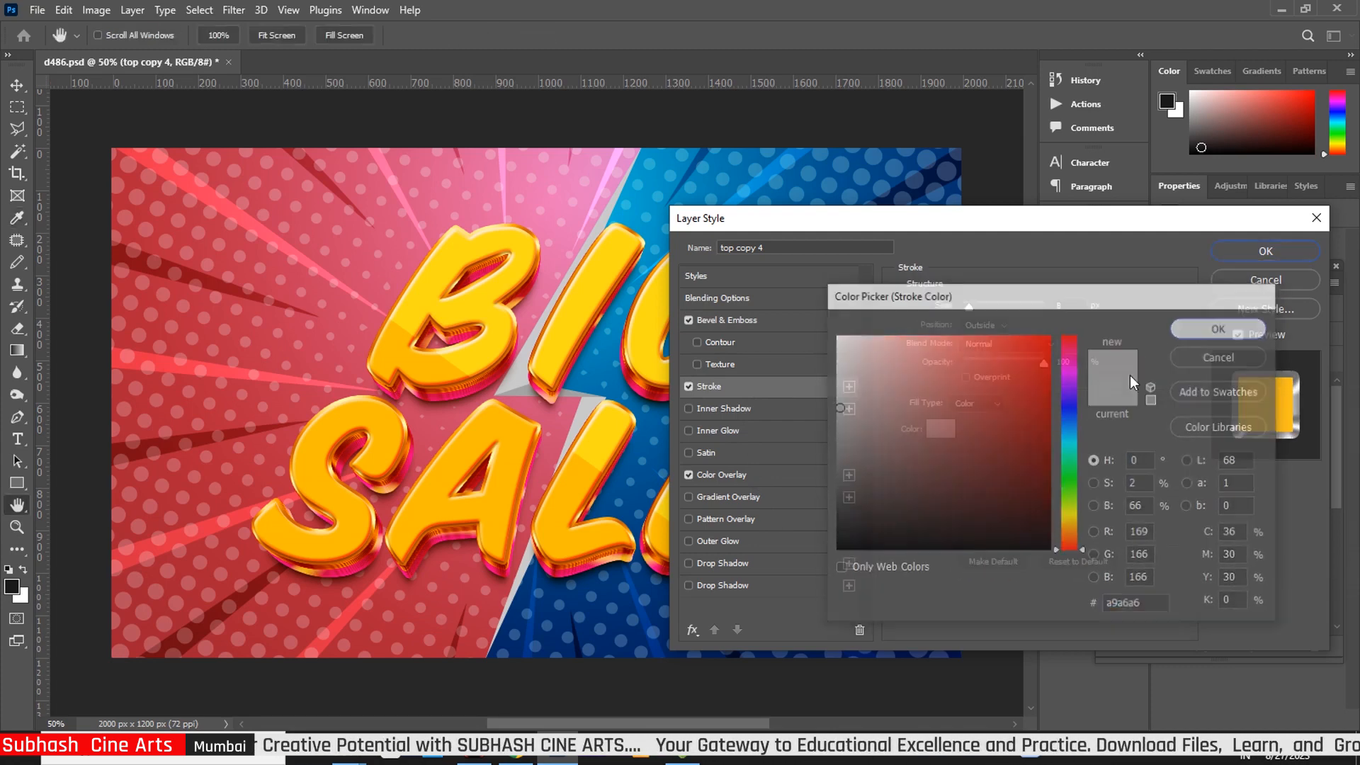
Step: Pick a golden yellow Color Overlay for the "top copy 4" layer and apply its layer style
{"action": "left_click", "coordinate": [754, 474]}
{"action": "left_click", "coordinate": [1073, 307]}
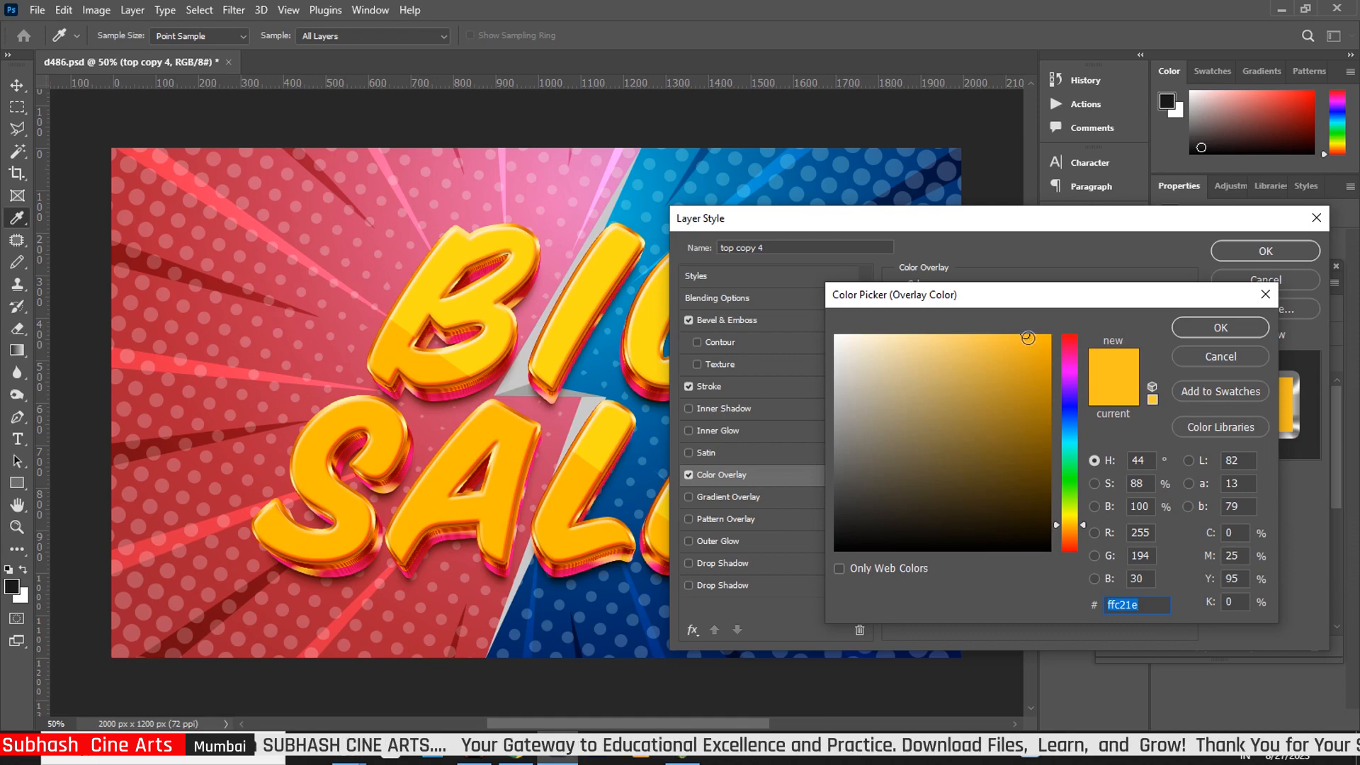
{"action": "left_click", "coordinate": [1028, 338]}
{"action": "left_click", "coordinate": [1212, 327]}
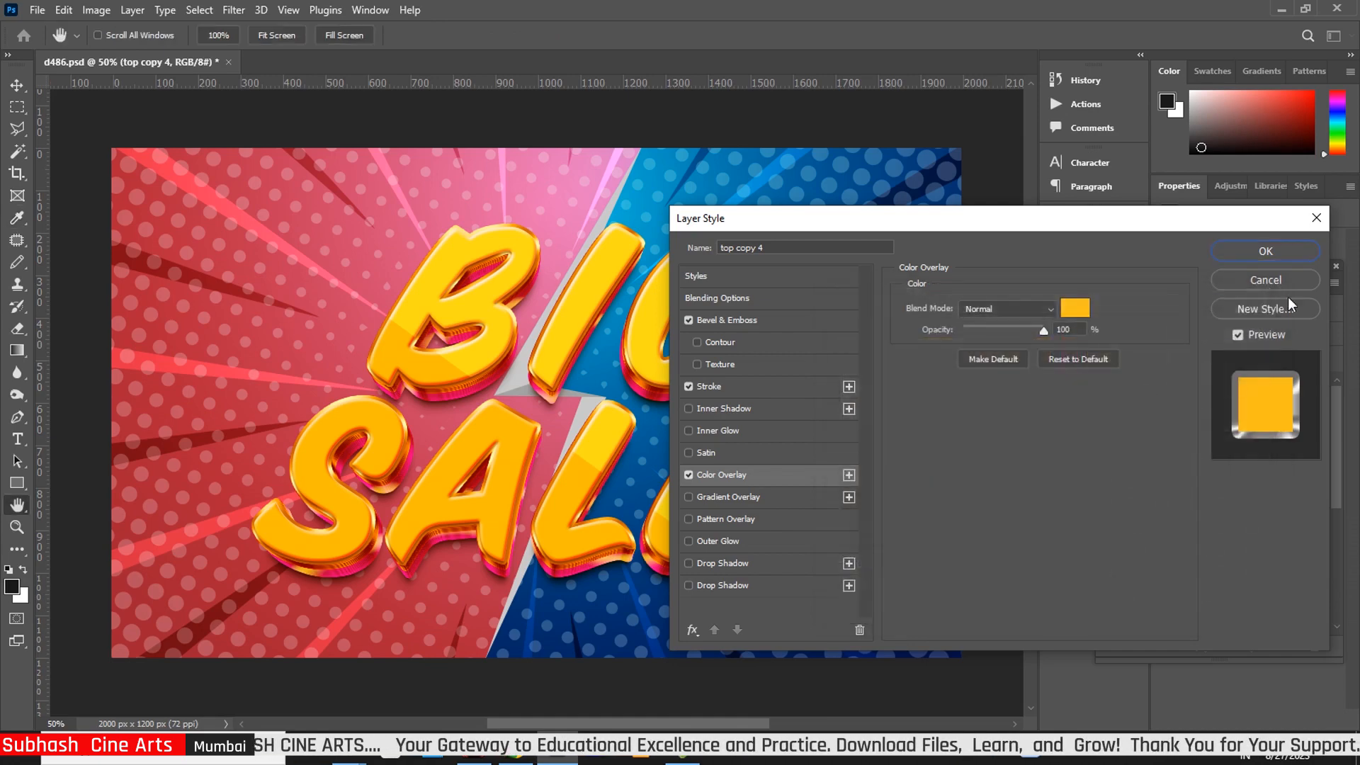
{"action": "left_click", "coordinate": [1300, 258]}
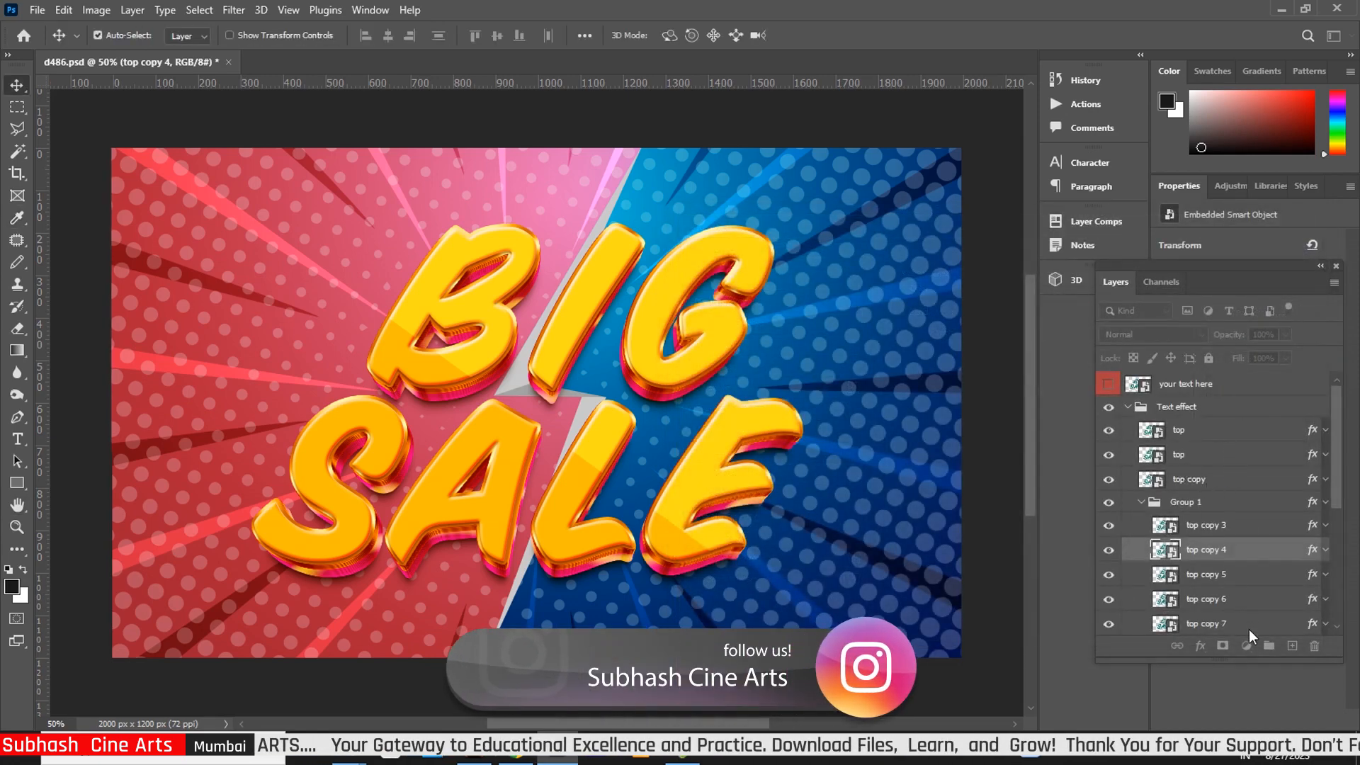
Step: Collapse Group 1, expand Group 2, and set the "shadow" layer's second Drop Shadow to 27 px distance and 10% spread
{"action": "mouse_move", "coordinate": [1340, 486]}
{"action": "left_mouse_down"}
{"action": "mouse_move", "coordinate": [1345, 548]}
{"action": "mouse_move", "coordinate": [1353, 494]}
{"action": "left_mouse_up"}
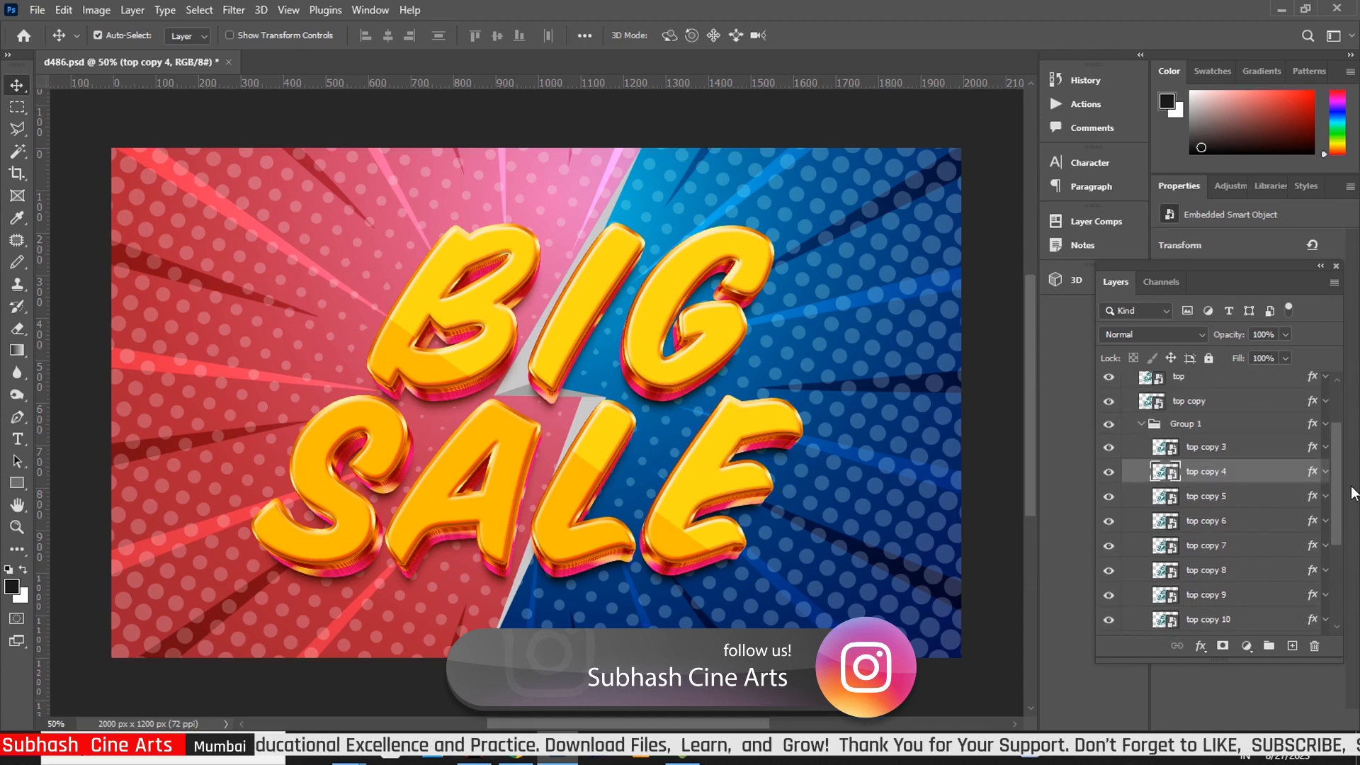
{"action": "left_click", "coordinate": [1142, 425]}
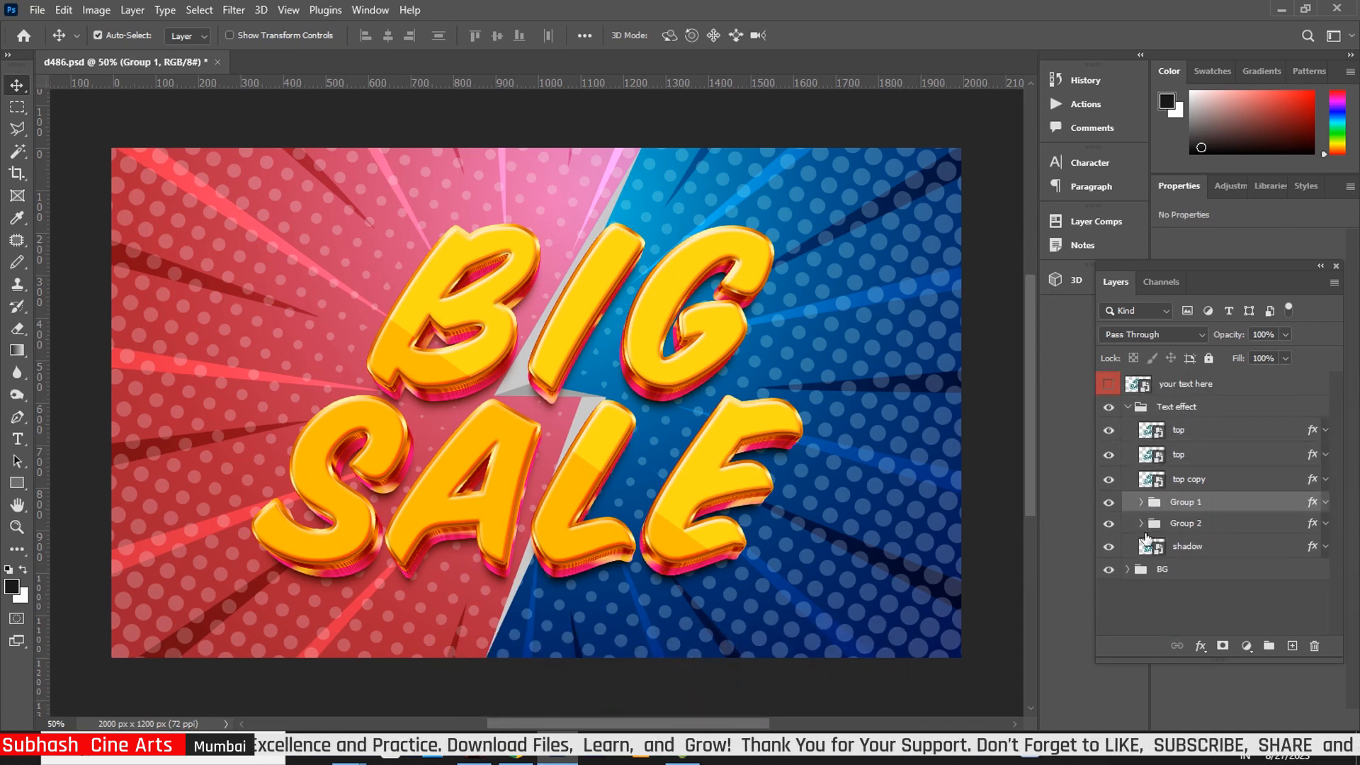
{"action": "left_click", "coordinate": [1140, 523]}
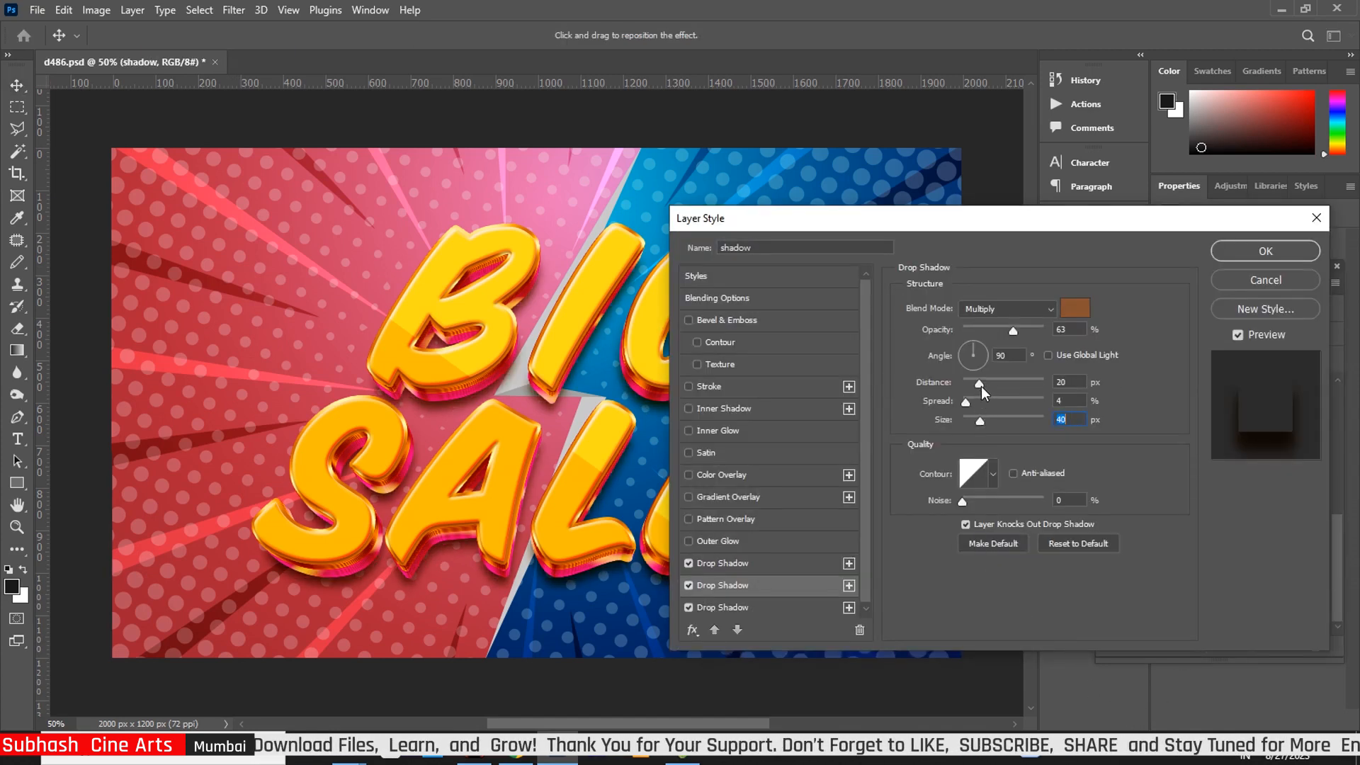
{"action": "left_click_drag", "start_coordinate": [981, 385], "coordinate": [975, 402]}
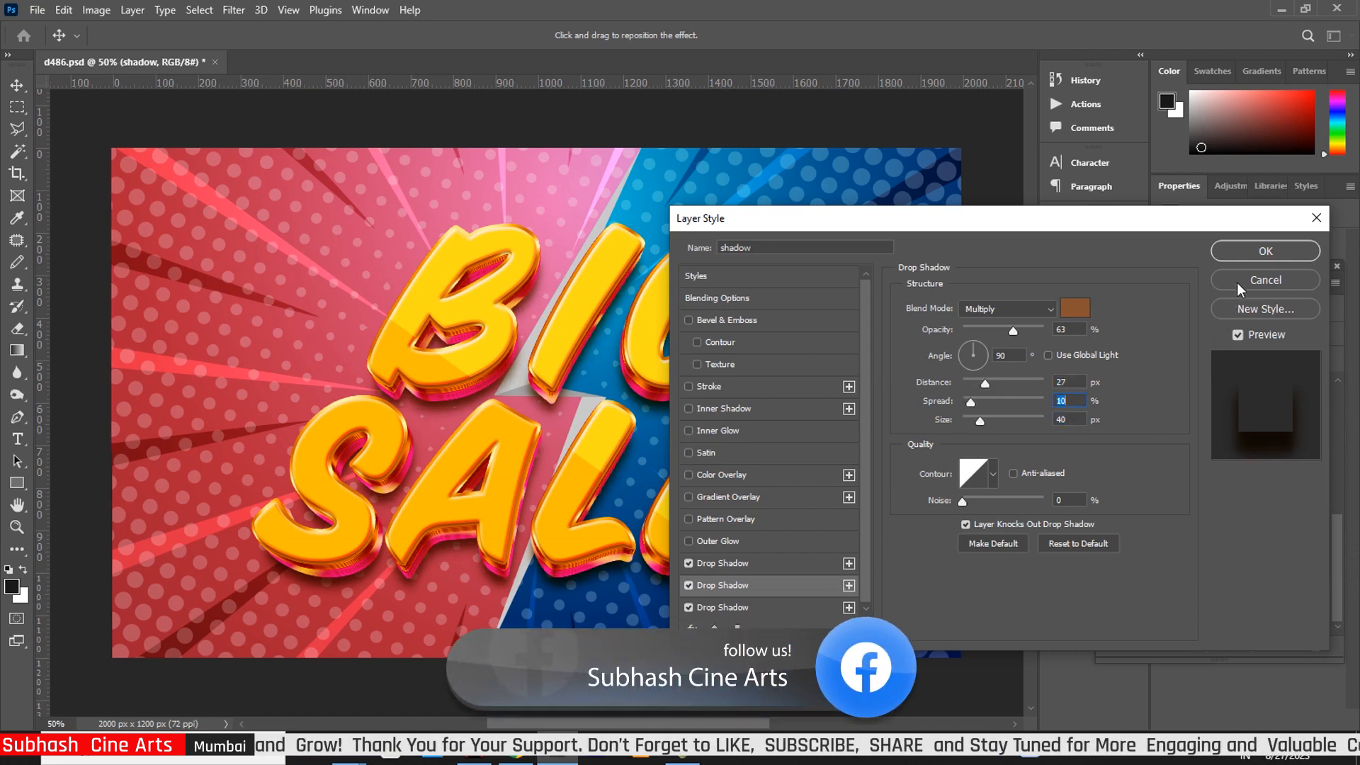
{"action": "left_click", "coordinate": [1266, 251]}
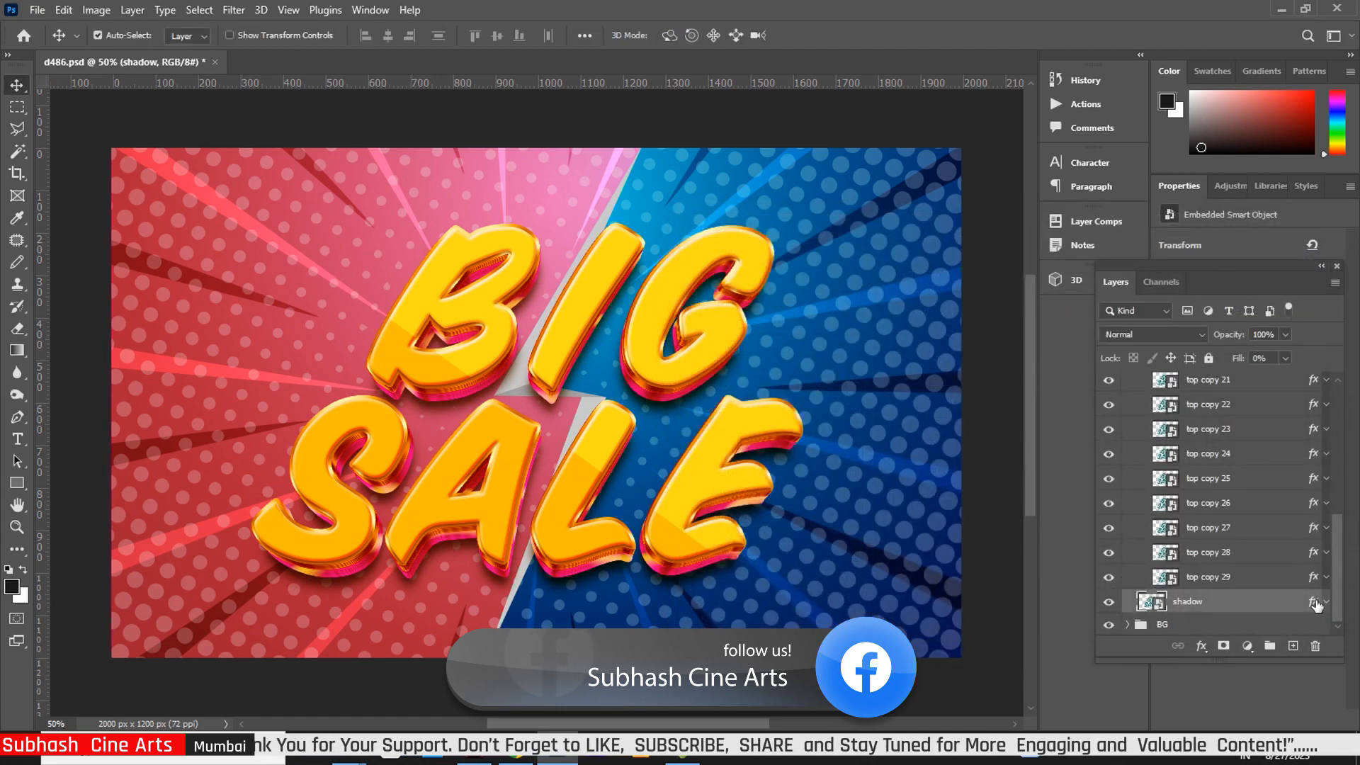
Step: Give the "shadow" layer's first Drop Shadow a darker golden brown colour, 23 px distance and 16% spread
{"action": "double_click", "coordinate": [1312, 604]}
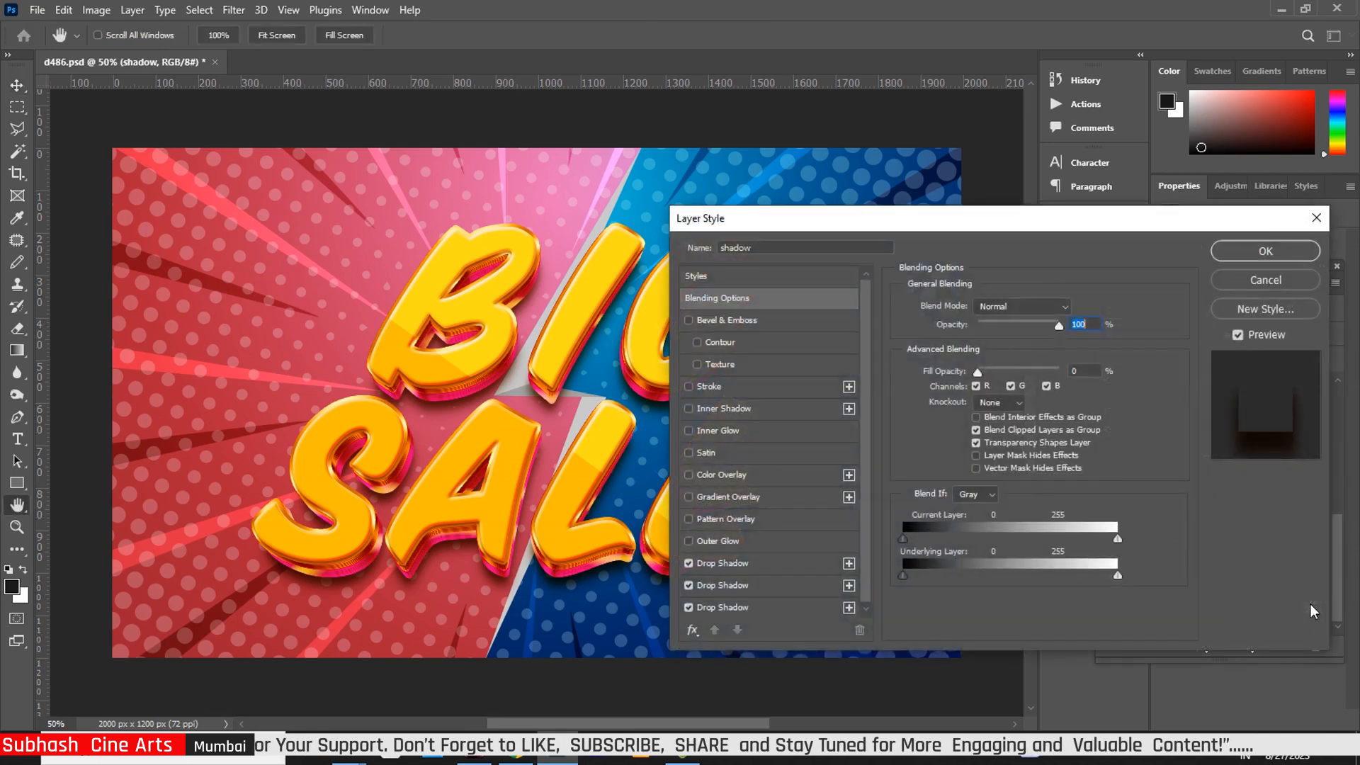
{"action": "left_click", "coordinate": [767, 563]}
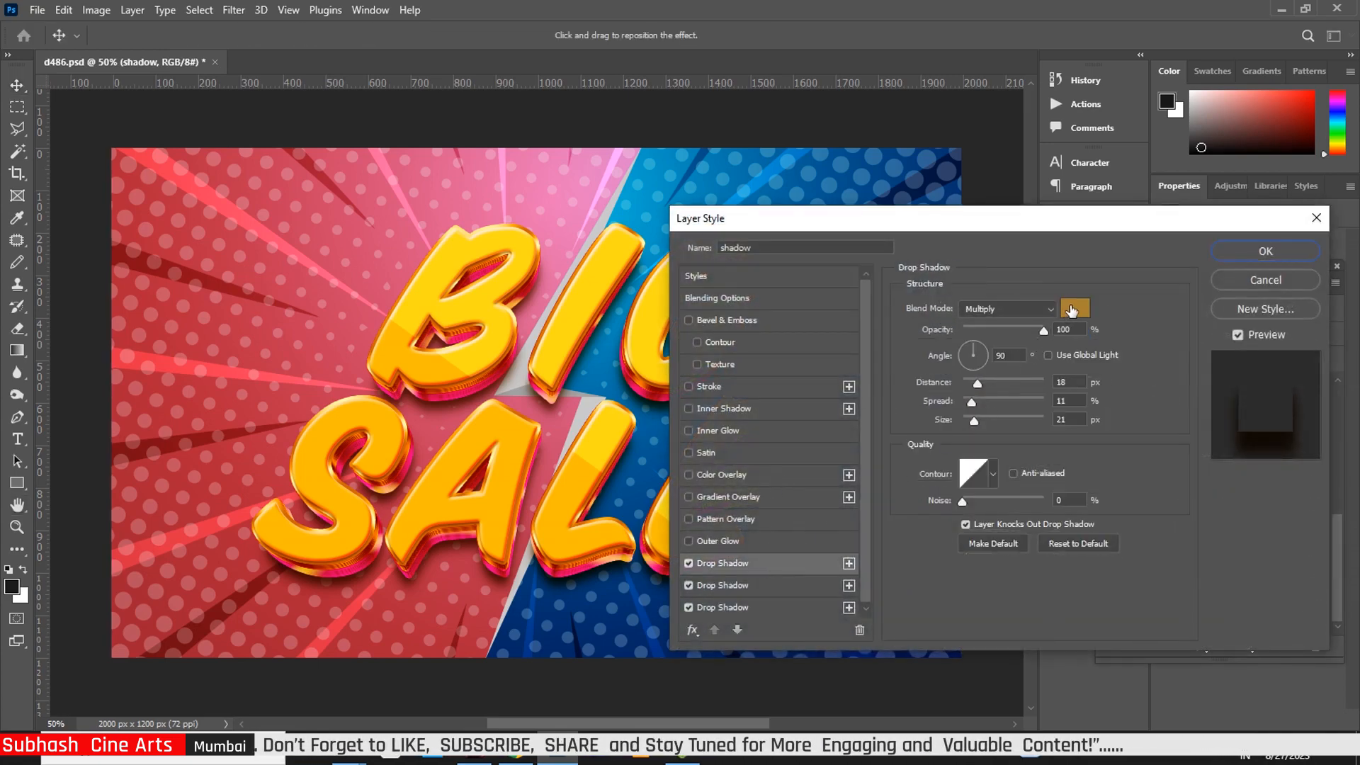
{"action": "left_click", "coordinate": [1073, 309]}
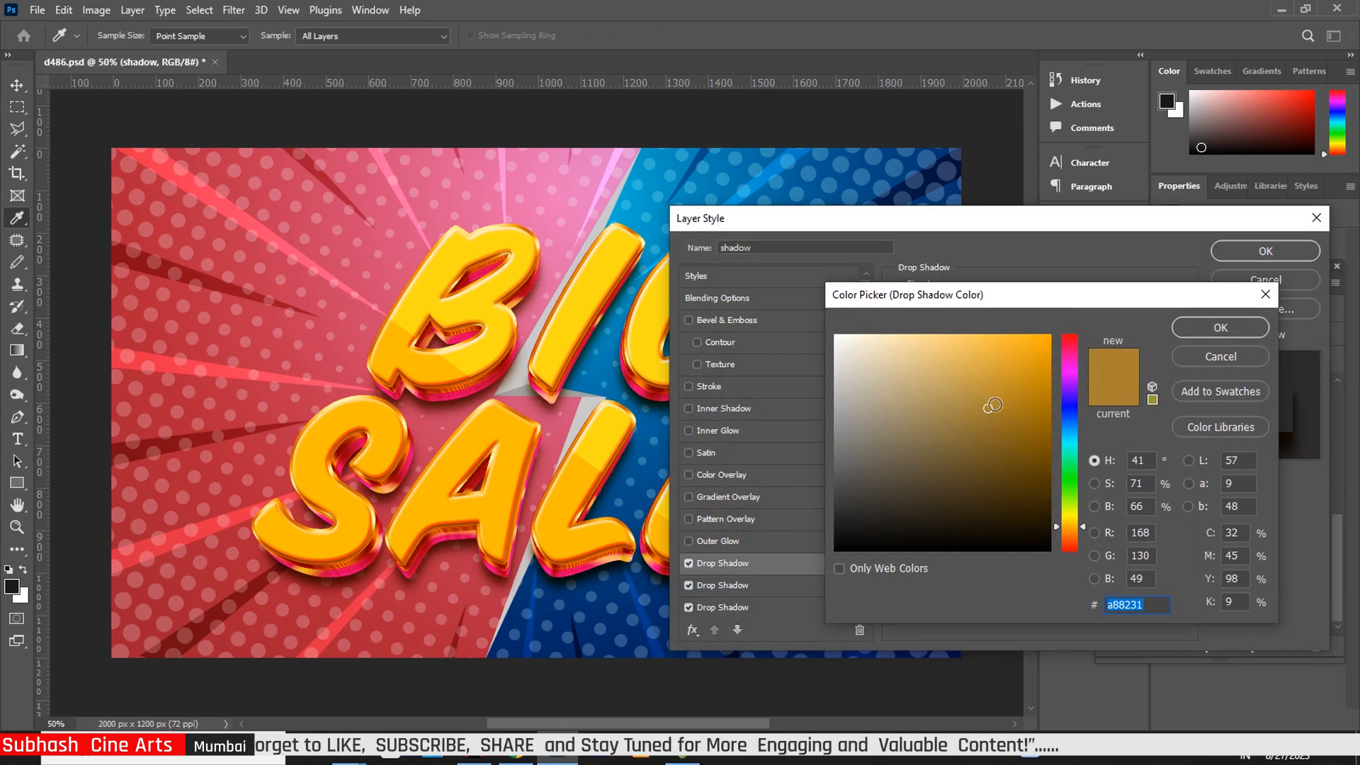
{"action": "left_click_drag", "start_coordinate": [993, 404], "coordinate": [991, 424]}
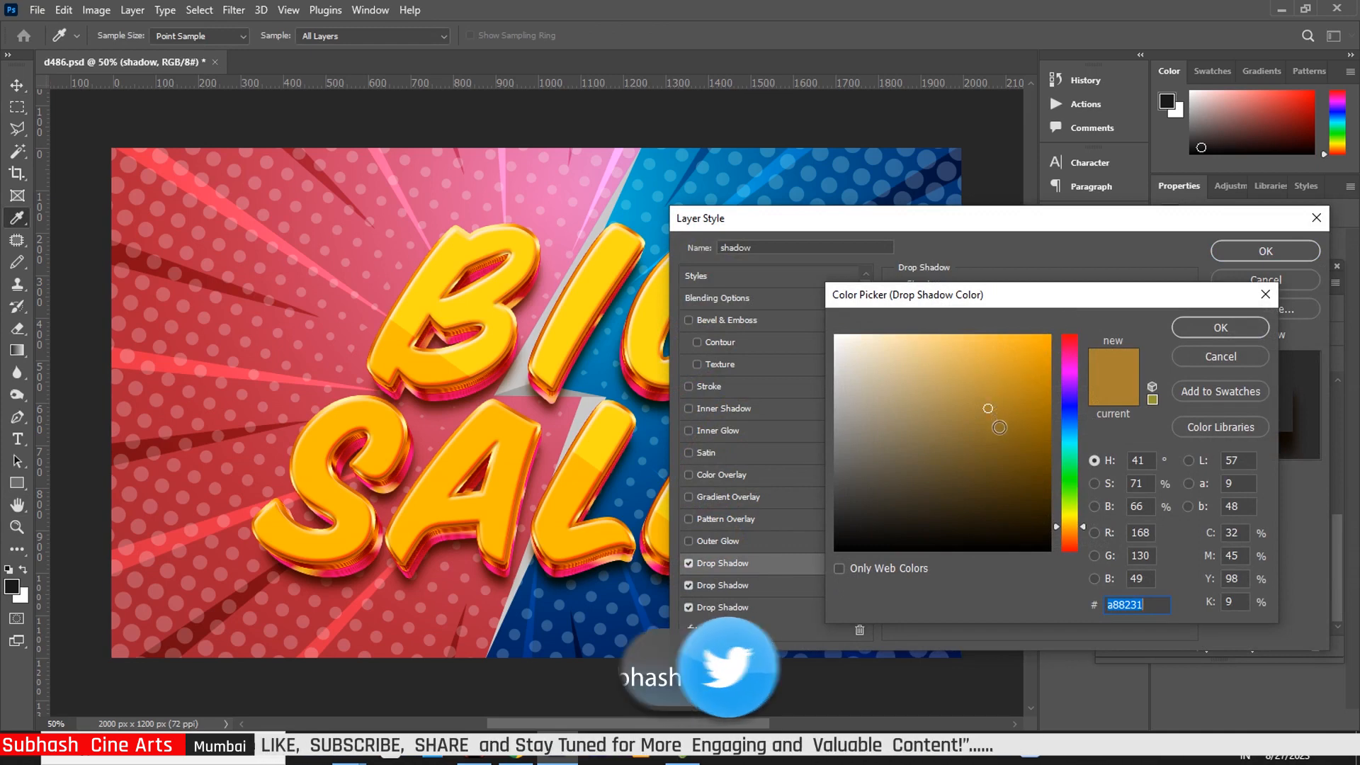
{"action": "left_click", "coordinate": [1215, 324]}
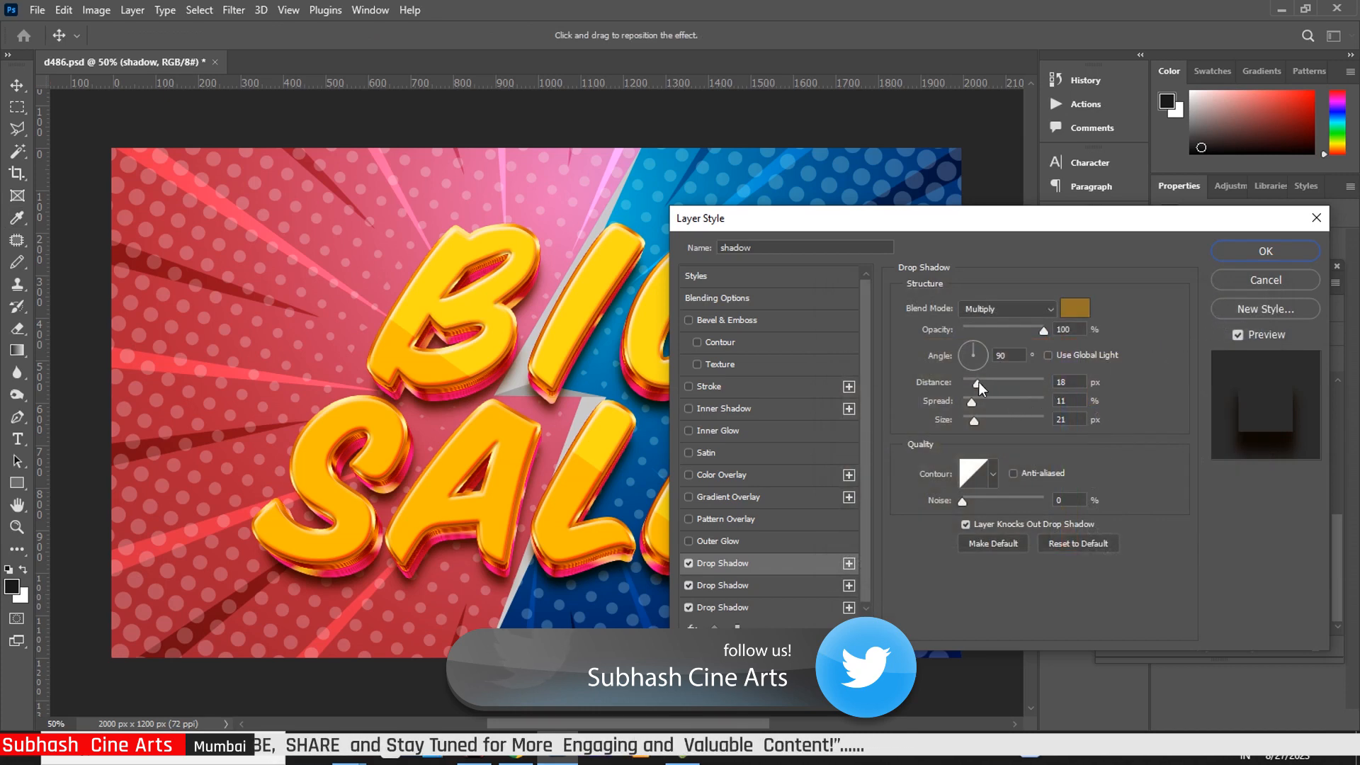
{"action": "left_click_drag", "start_coordinate": [979, 381], "coordinate": [976, 401]}
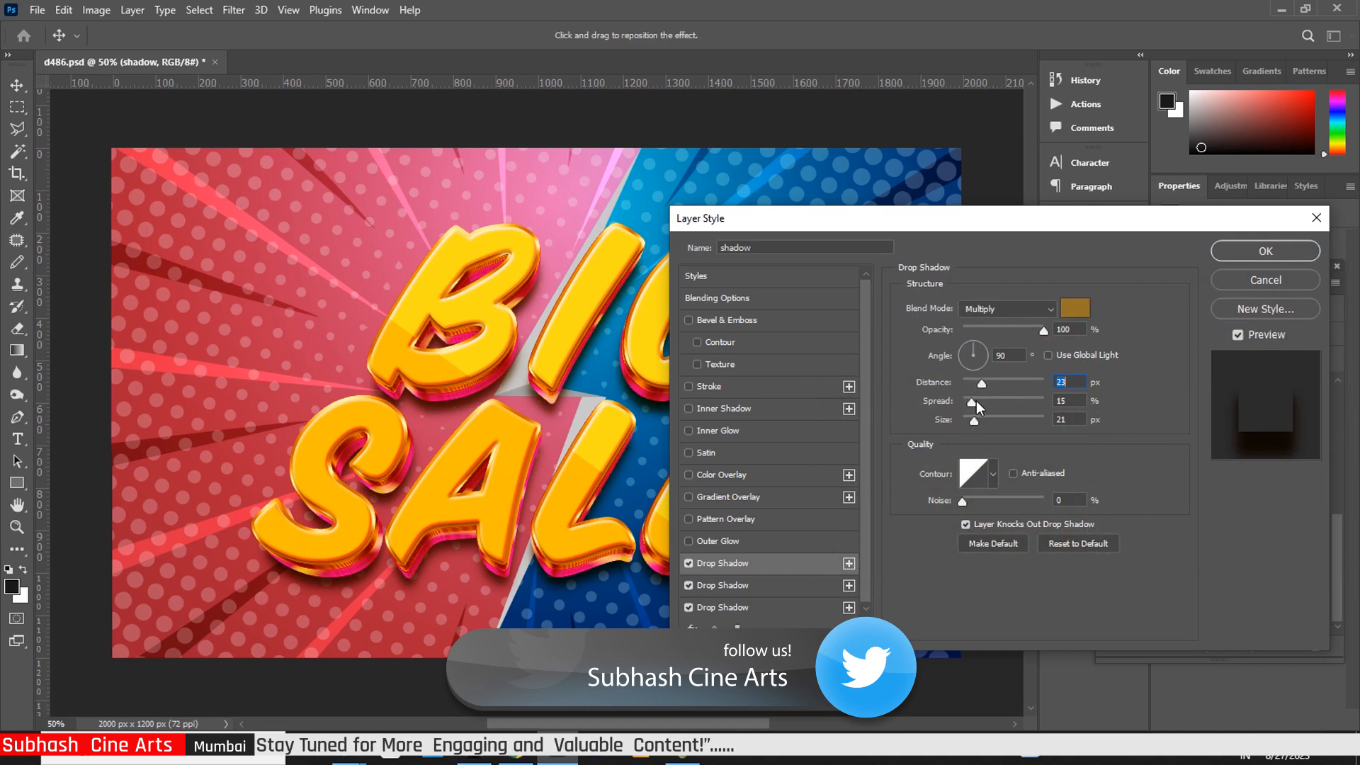
{"action": "left_click", "coordinate": [975, 418]}
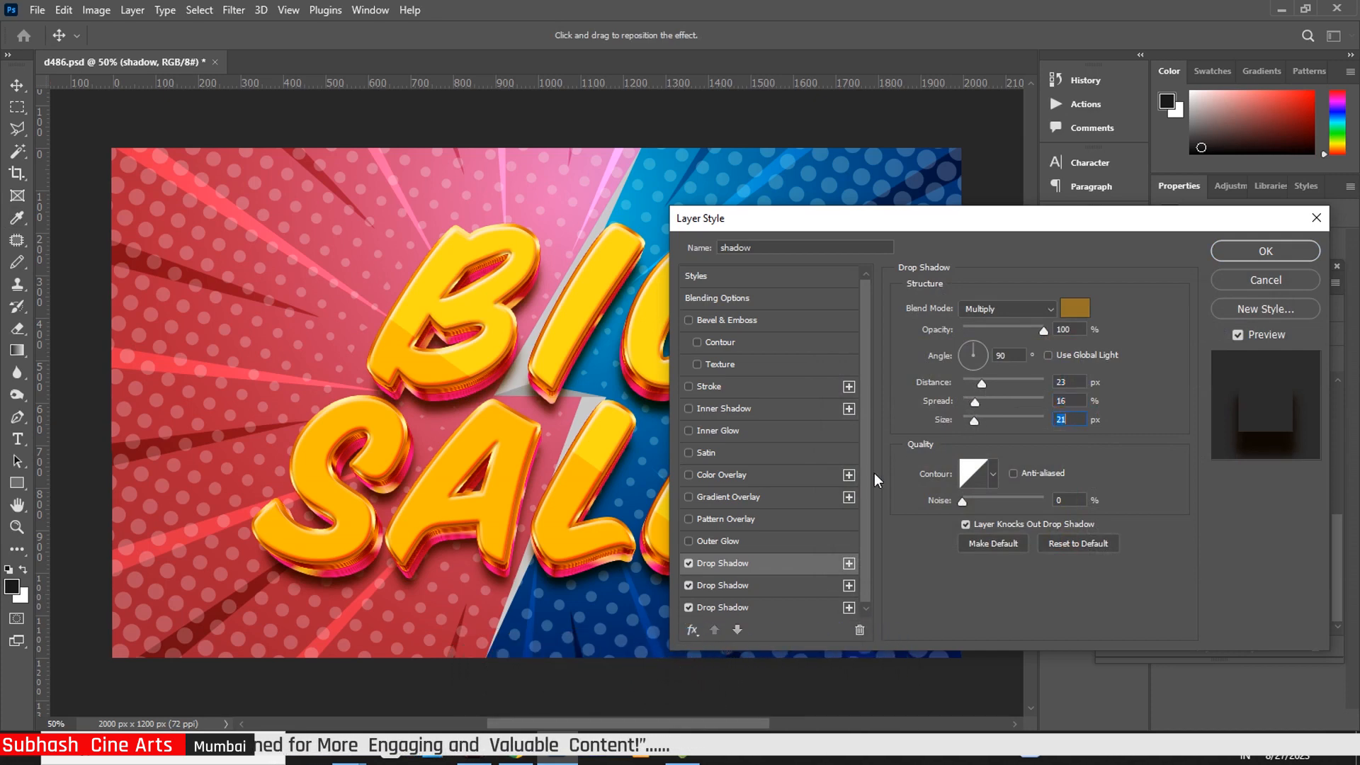
Step: Add extra copies of the last Drop Shadow on the "shadow" layer and apply its layer style
{"action": "left_click", "coordinate": [783, 595]}
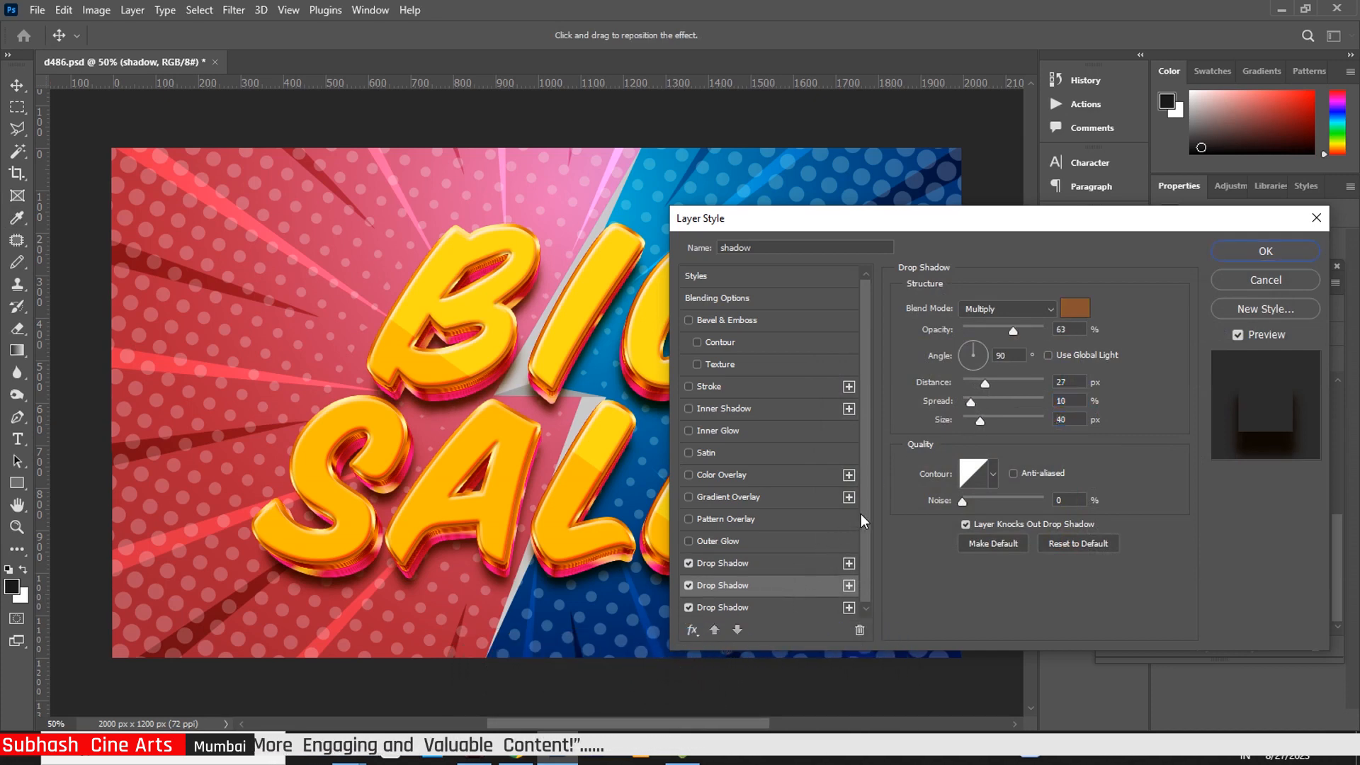
{"action": "left_click", "coordinate": [776, 607]}
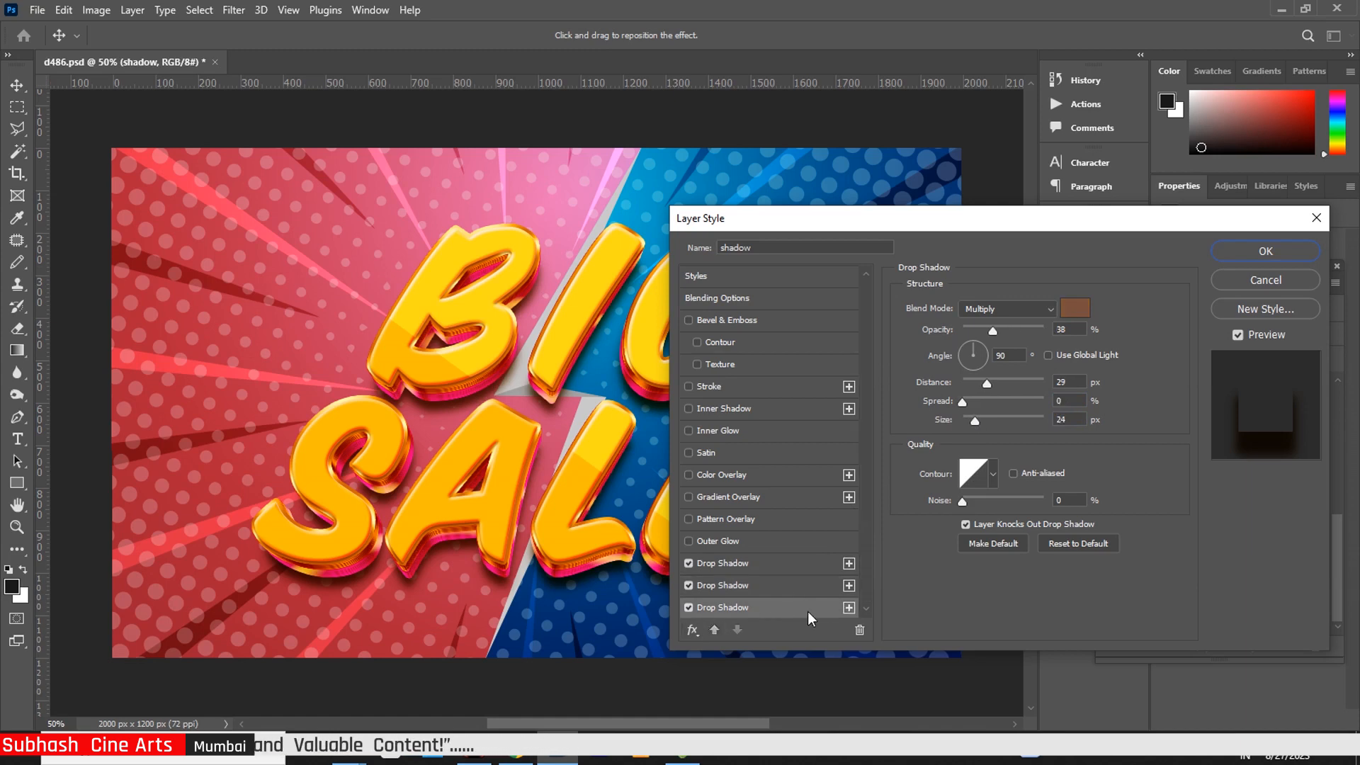
{"action": "left_click", "coordinate": [848, 607]}
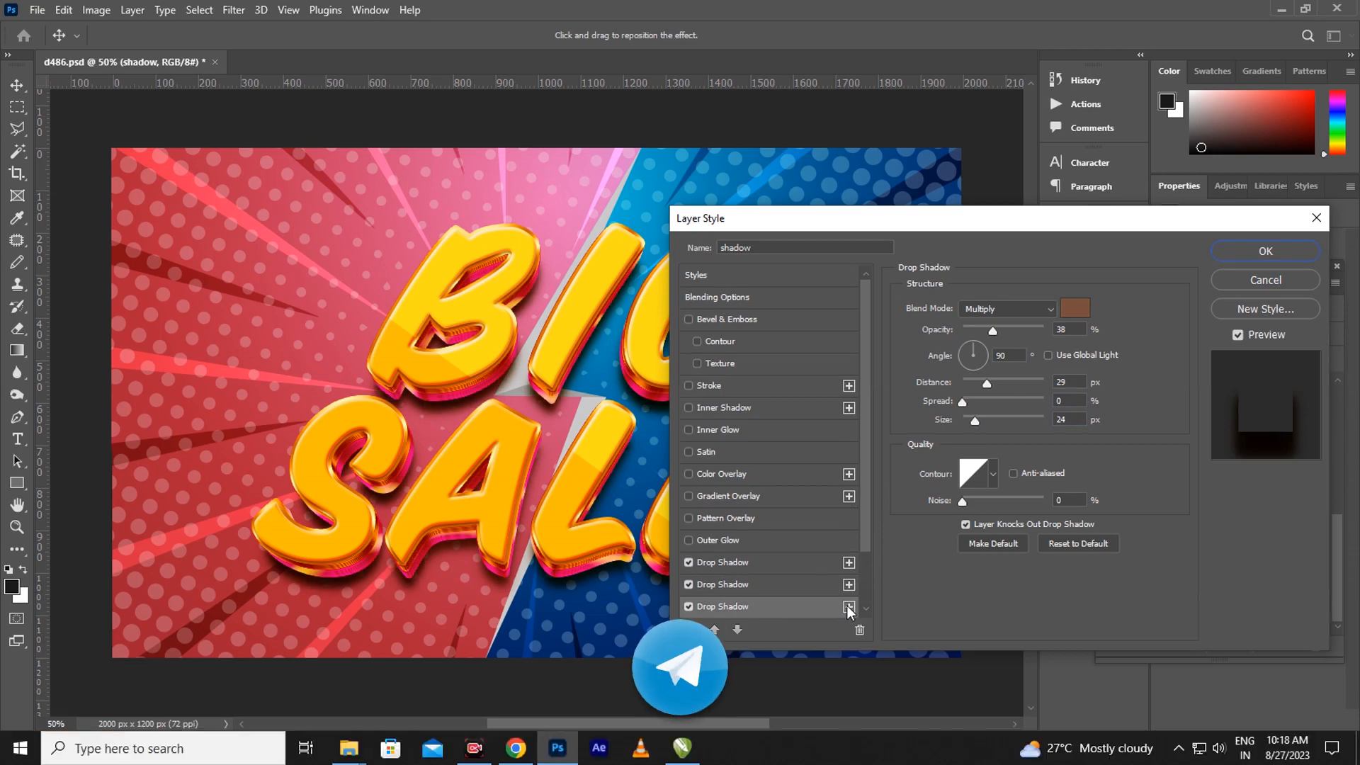
{"action": "left_click_drag", "start_coordinate": [863, 465], "coordinate": [879, 568]}
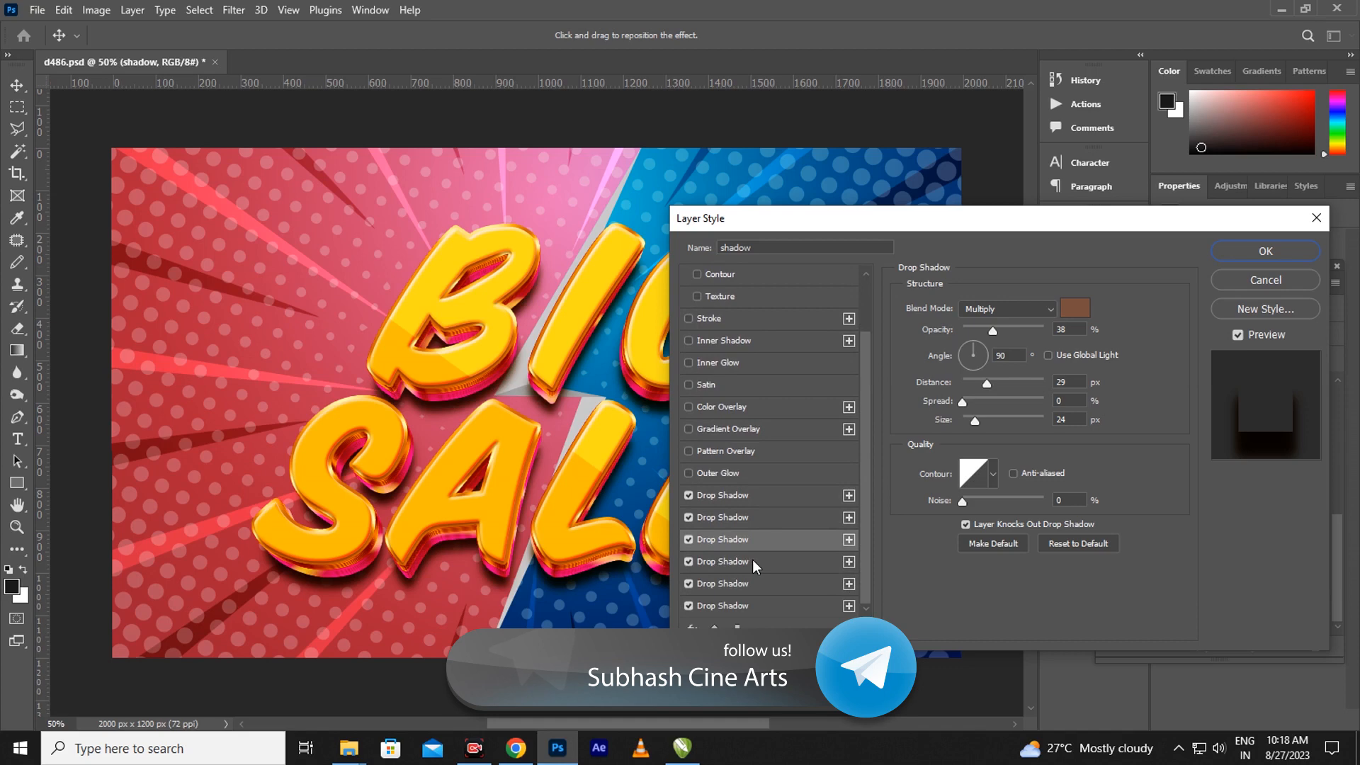
{"action": "left_click", "coordinate": [1249, 252]}
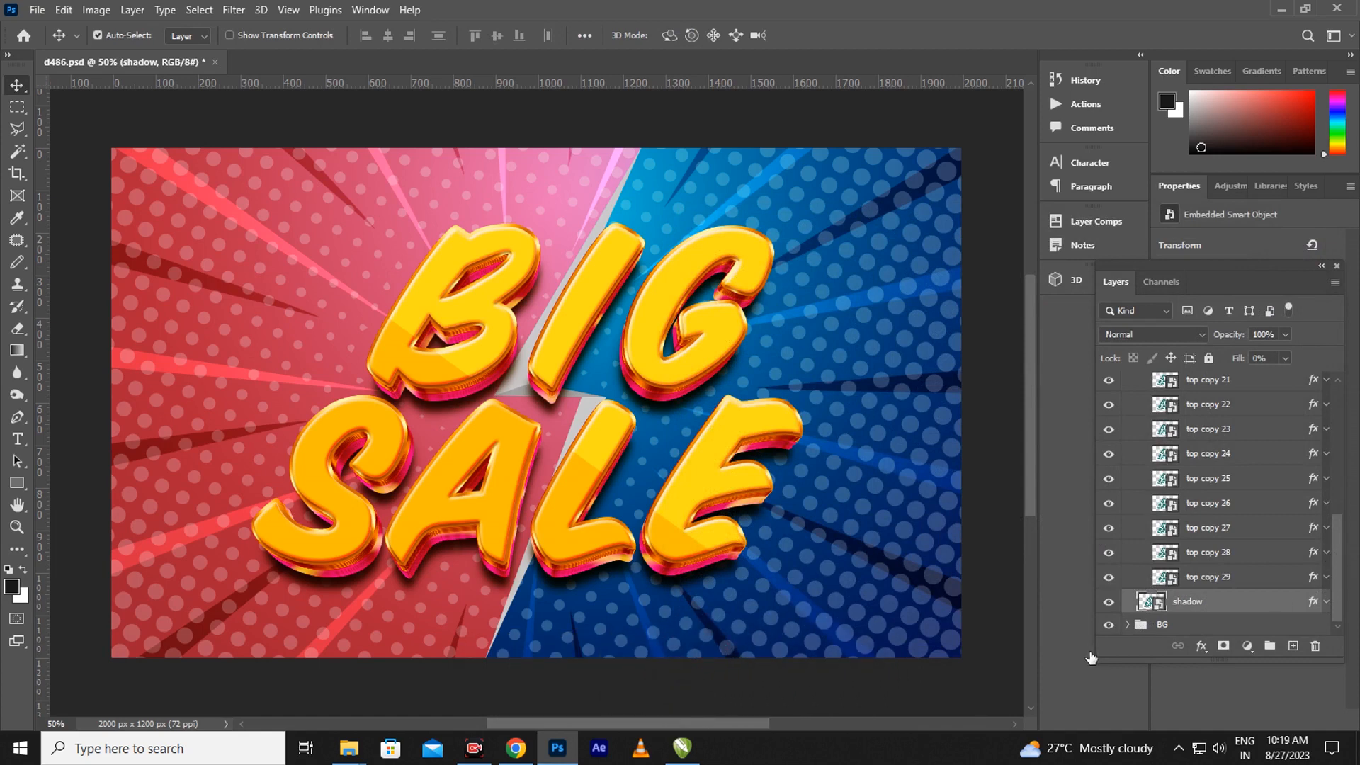
Step: Expand the BG group and preview the artistic-blurry background instead of the Vector Smart Object, restoring the original visibility
{"action": "left_click", "coordinate": [1128, 626]}
{"action": "left_click_drag", "start_coordinate": [1339, 555], "coordinate": [1348, 634]}
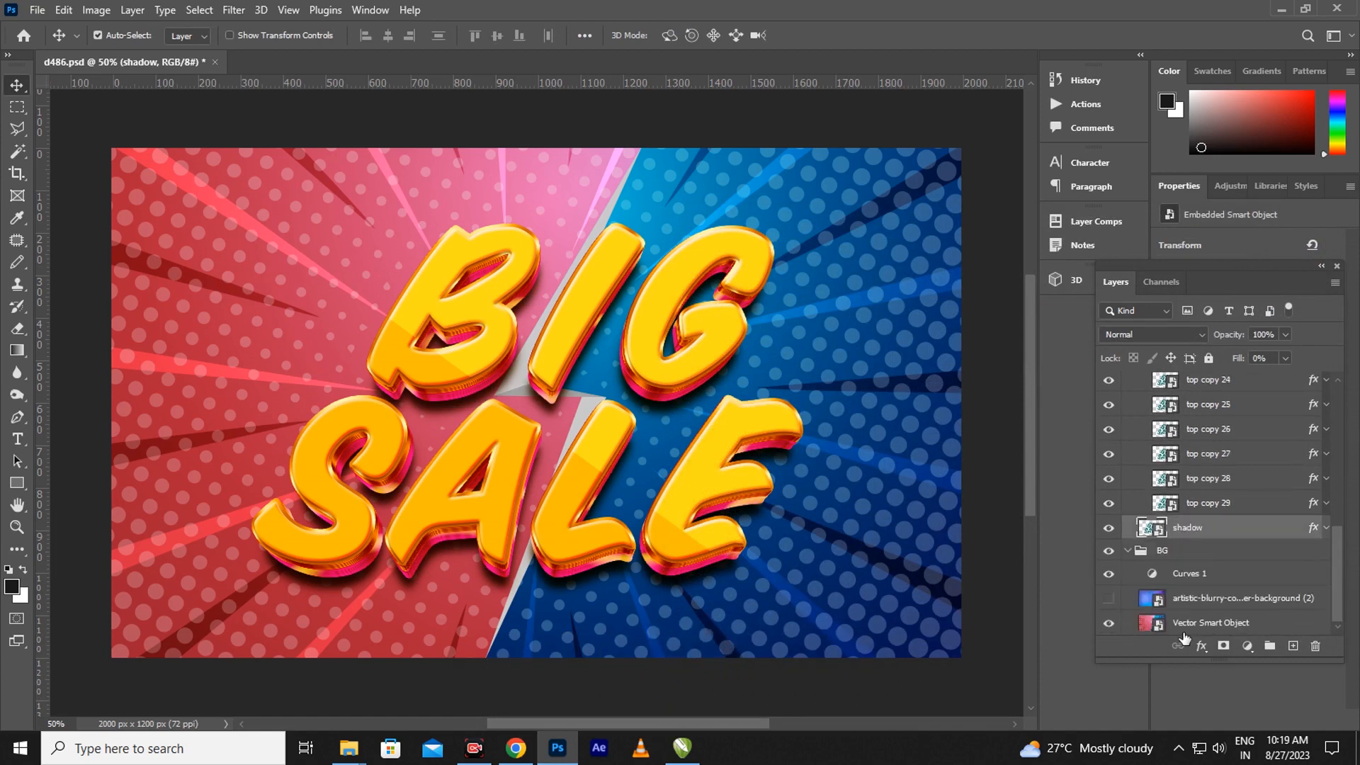
{"action": "left_click", "coordinate": [1109, 599]}
{"action": "left_click", "coordinate": [1109, 623]}
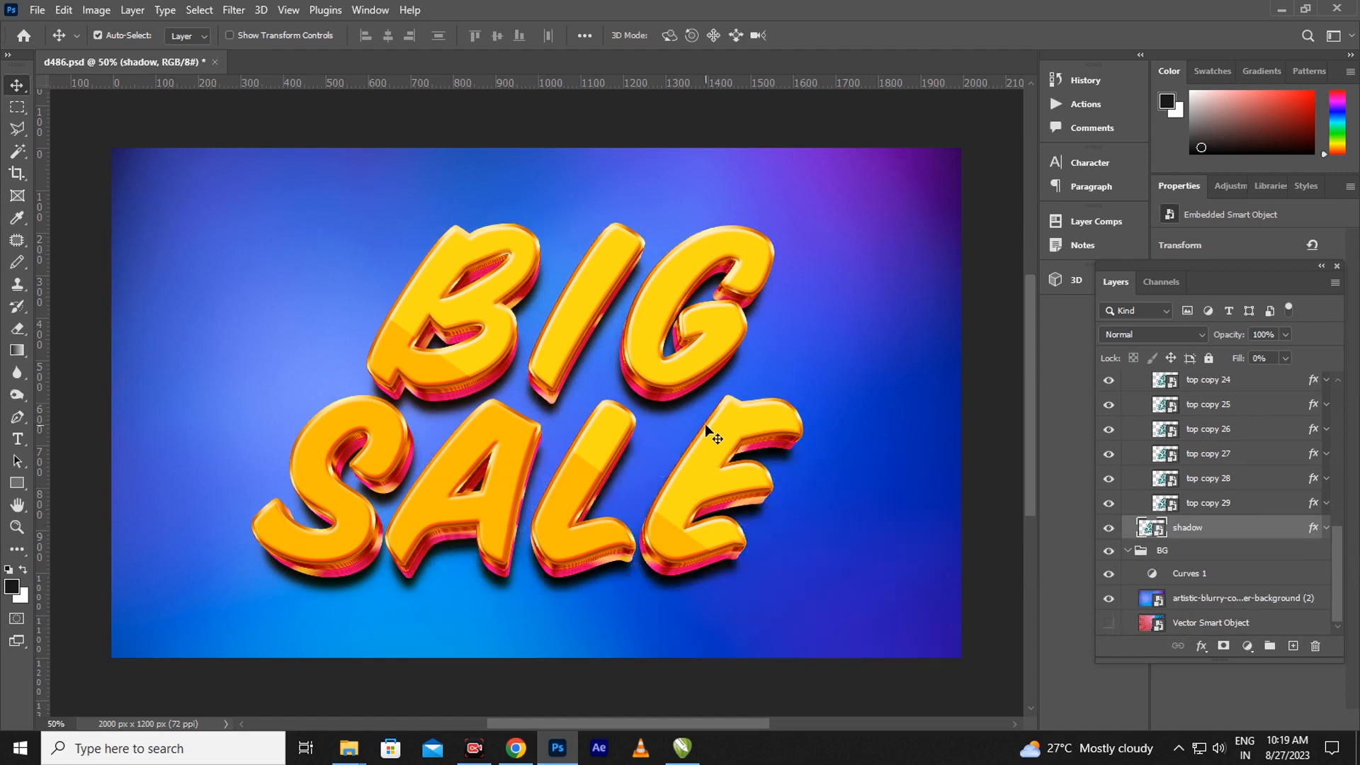
{"action": "left_click", "coordinate": [1109, 622]}
{"action": "left_click", "coordinate": [1110, 599]}
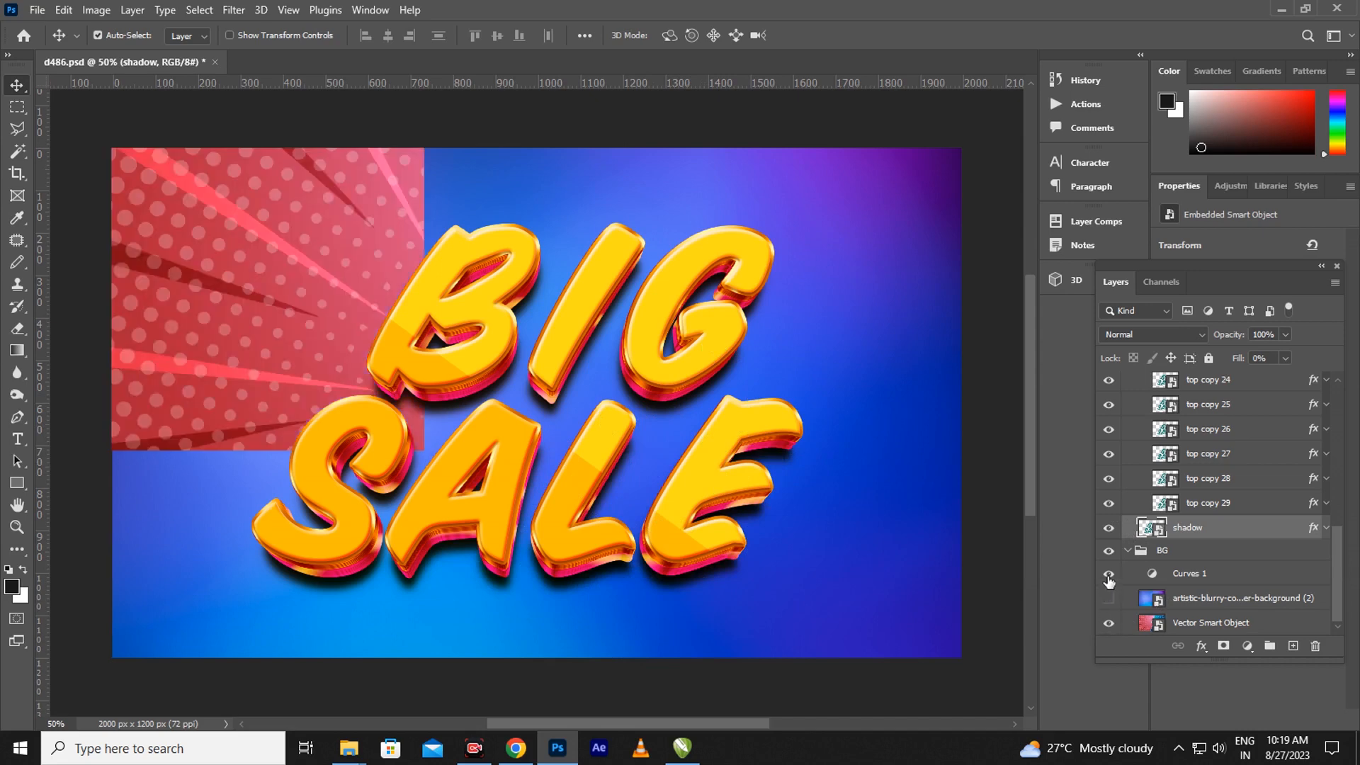
Step: Toggle the Curves 1 adjustment and the artistic-blurry background in the BG group to compare their effect on the artwork
{"action": "left_click", "coordinate": [1109, 575]}
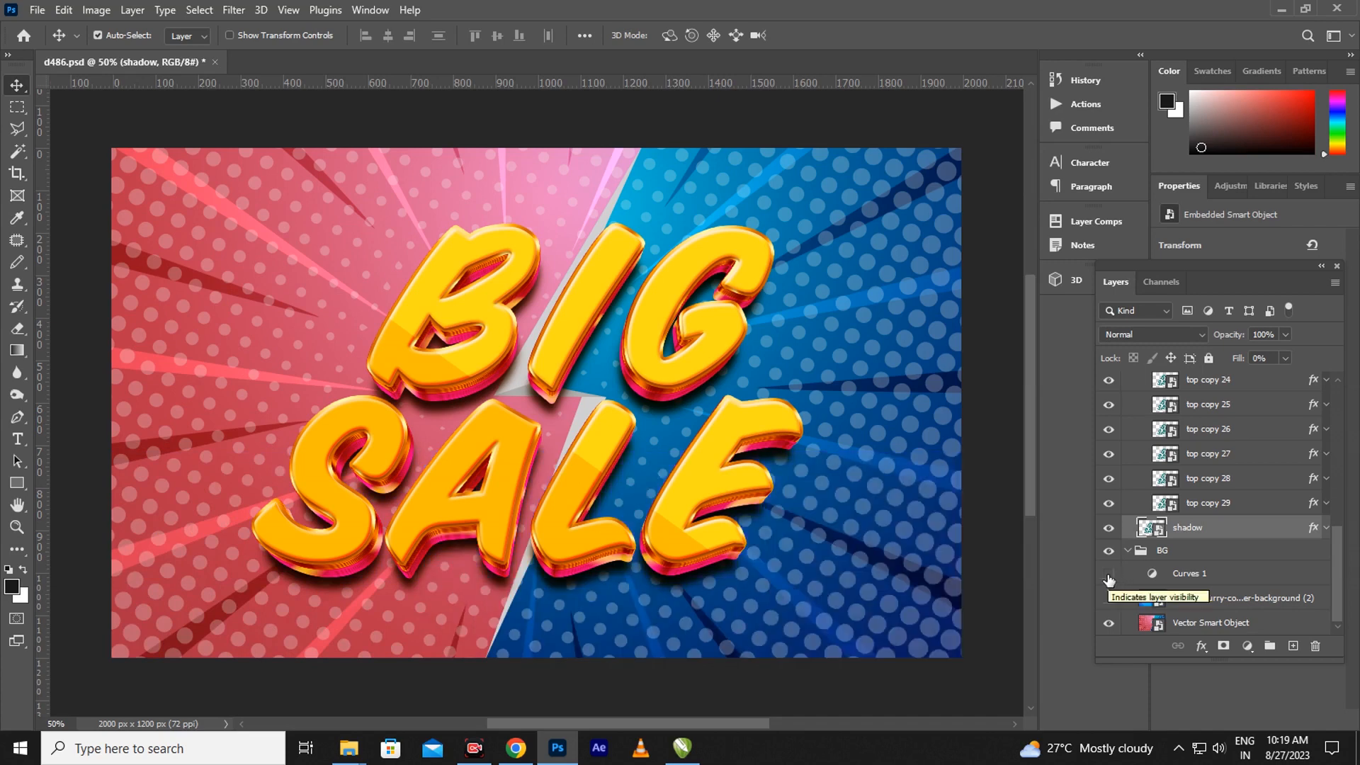
{"action": "left_click", "coordinate": [1109, 576]}
{"action": "left_click", "coordinate": [1109, 598]}
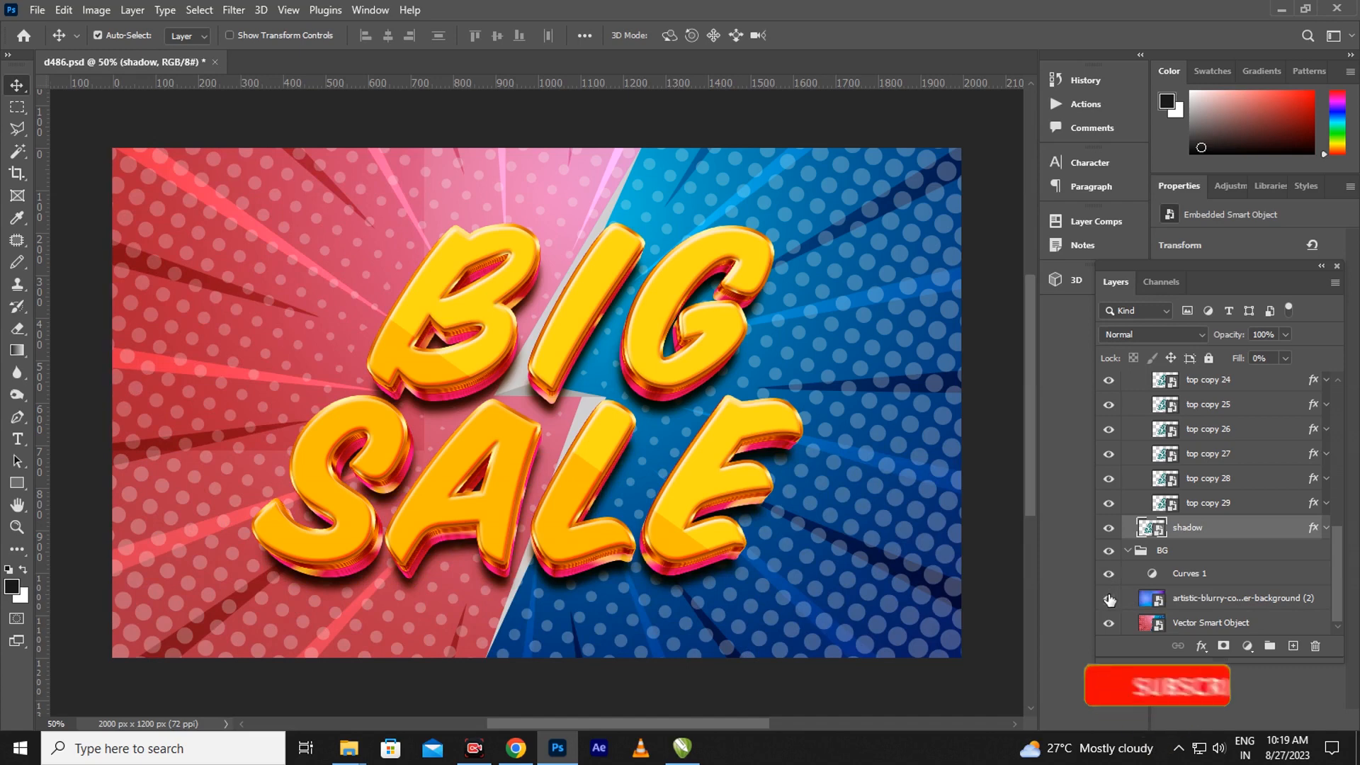
{"action": "left_click", "coordinate": [1110, 600]}
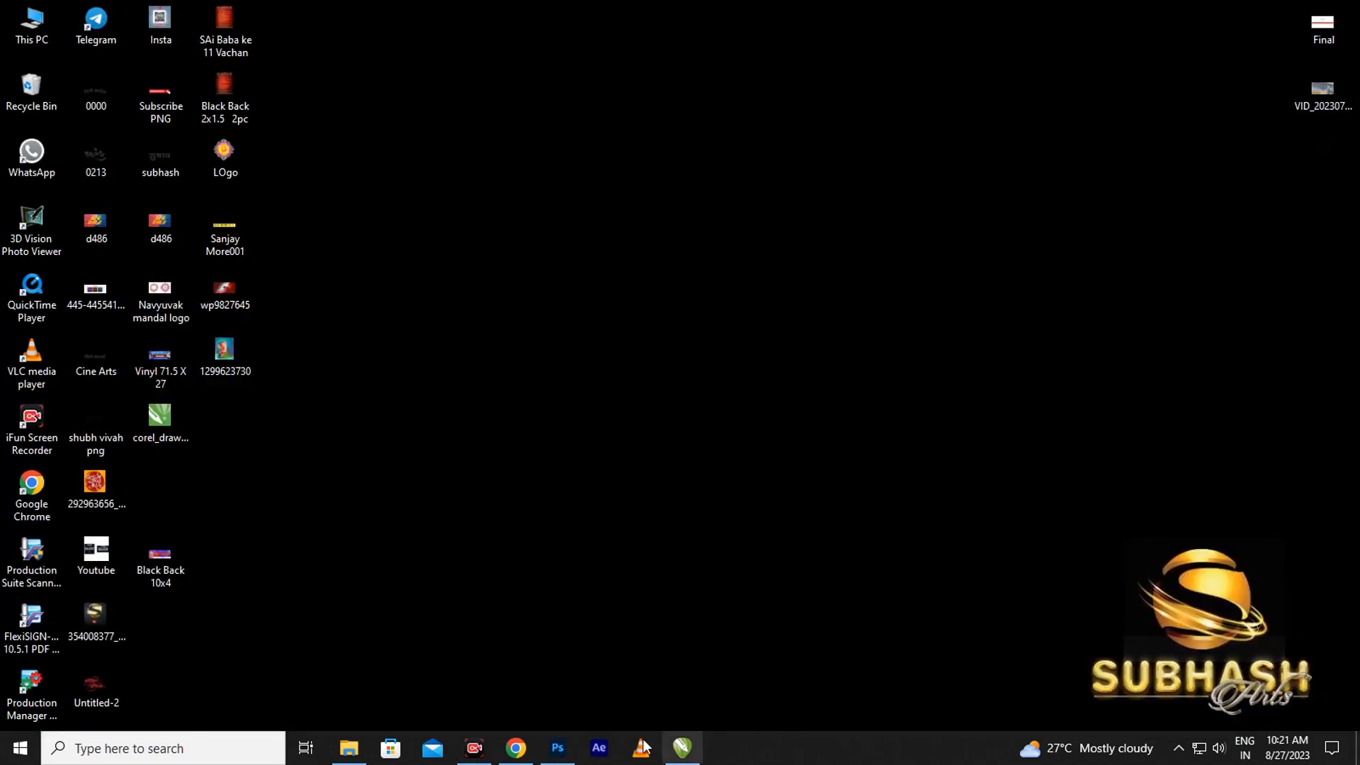
Step: Open the contents of the "your text here" smart object in Photoshop and place the 0213 image from the desktop in it
{"action": "left_click", "coordinate": [558, 747]}
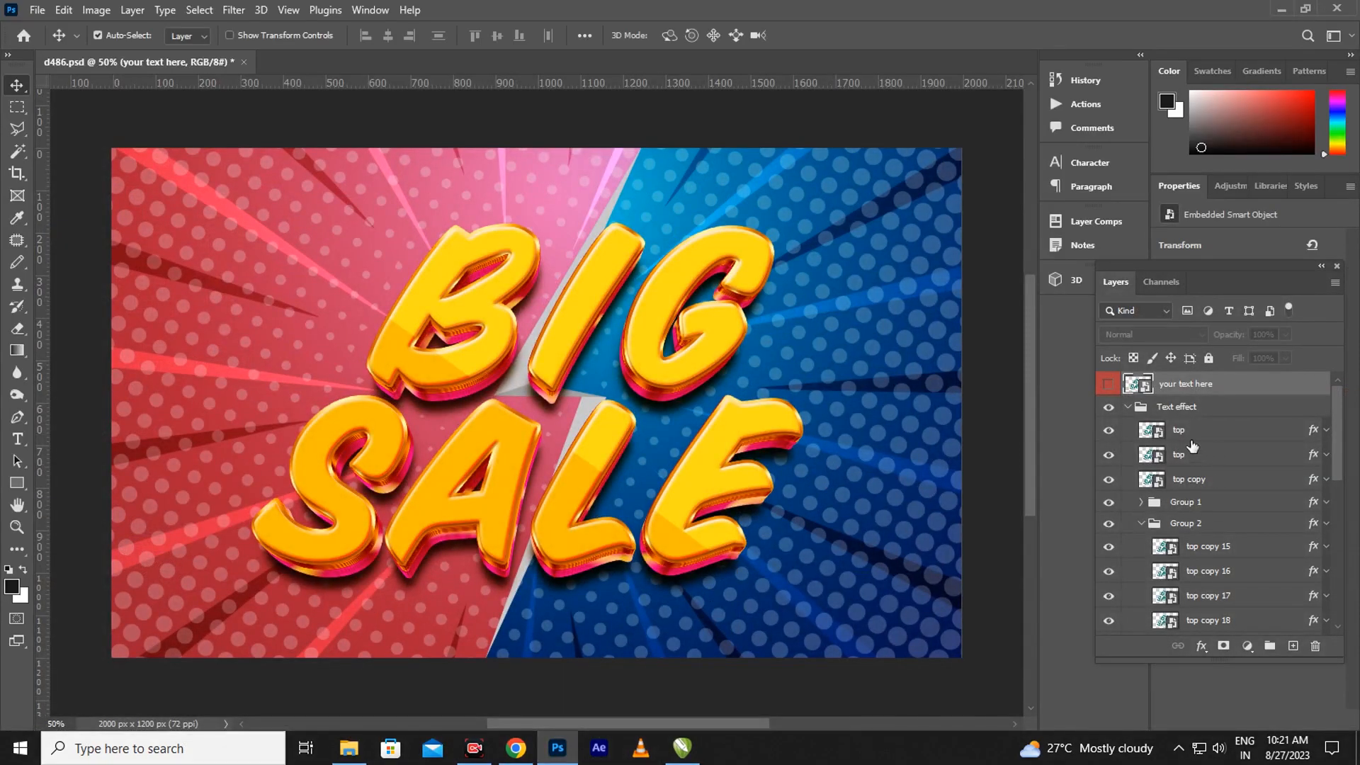
{"action": "double_click", "coordinate": [1140, 386]}
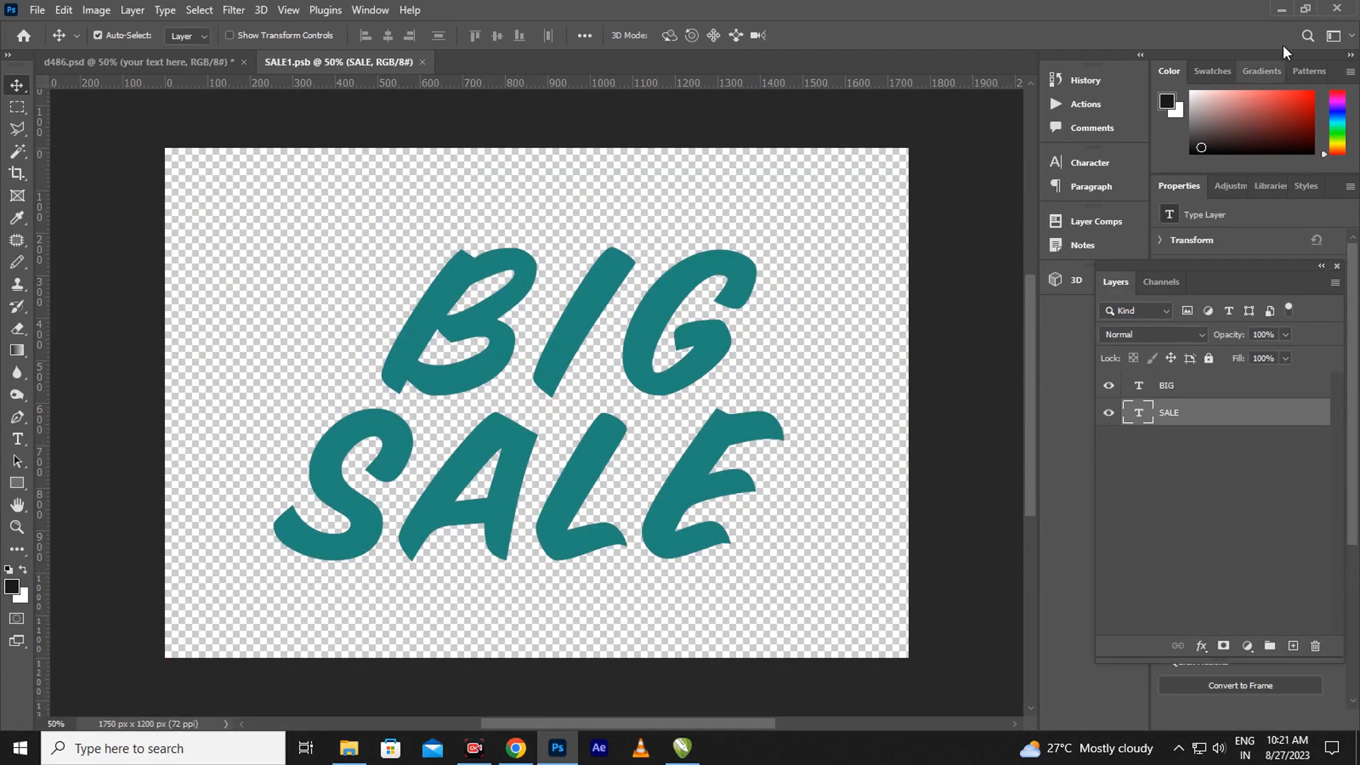
{"action": "left_click", "coordinate": [1282, 9]}
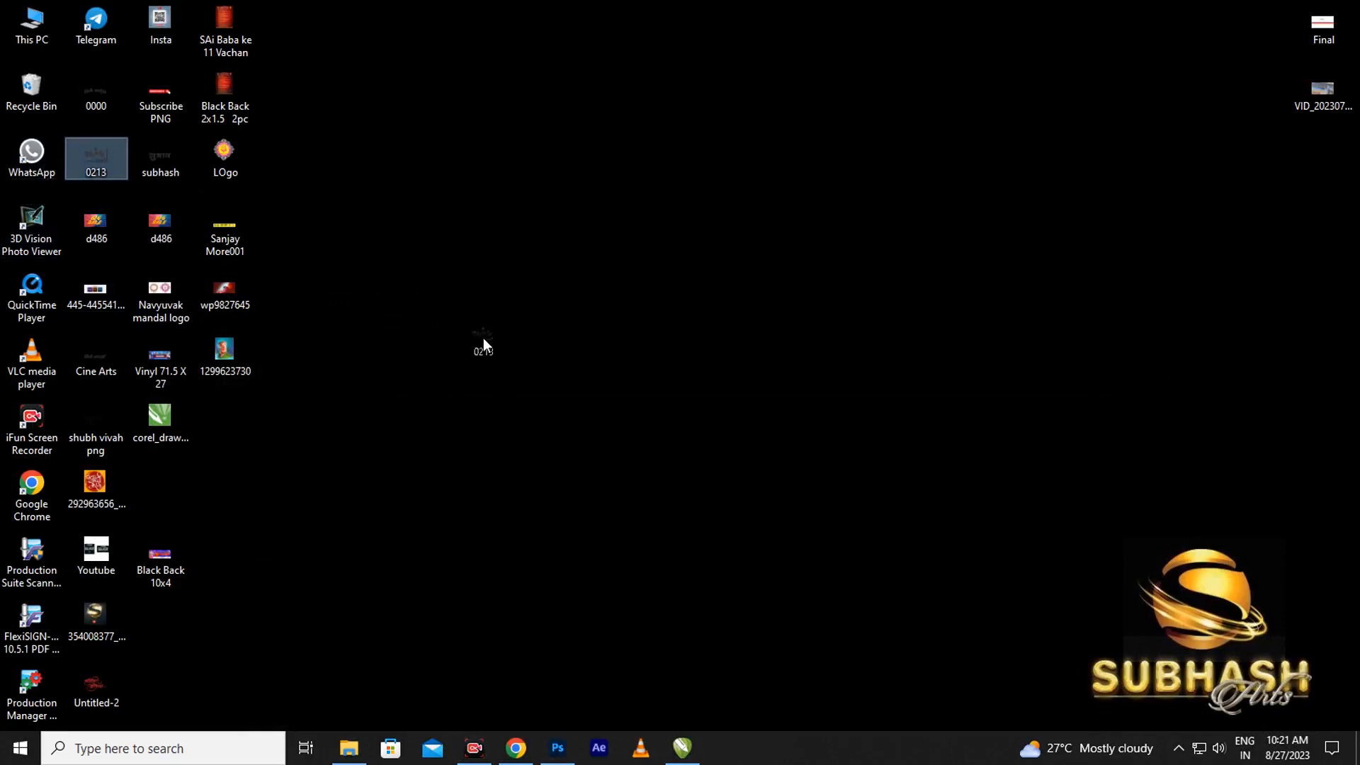
{"action": "left_click_drag", "start_coordinate": [529, 603], "coordinate": [547, 357]}
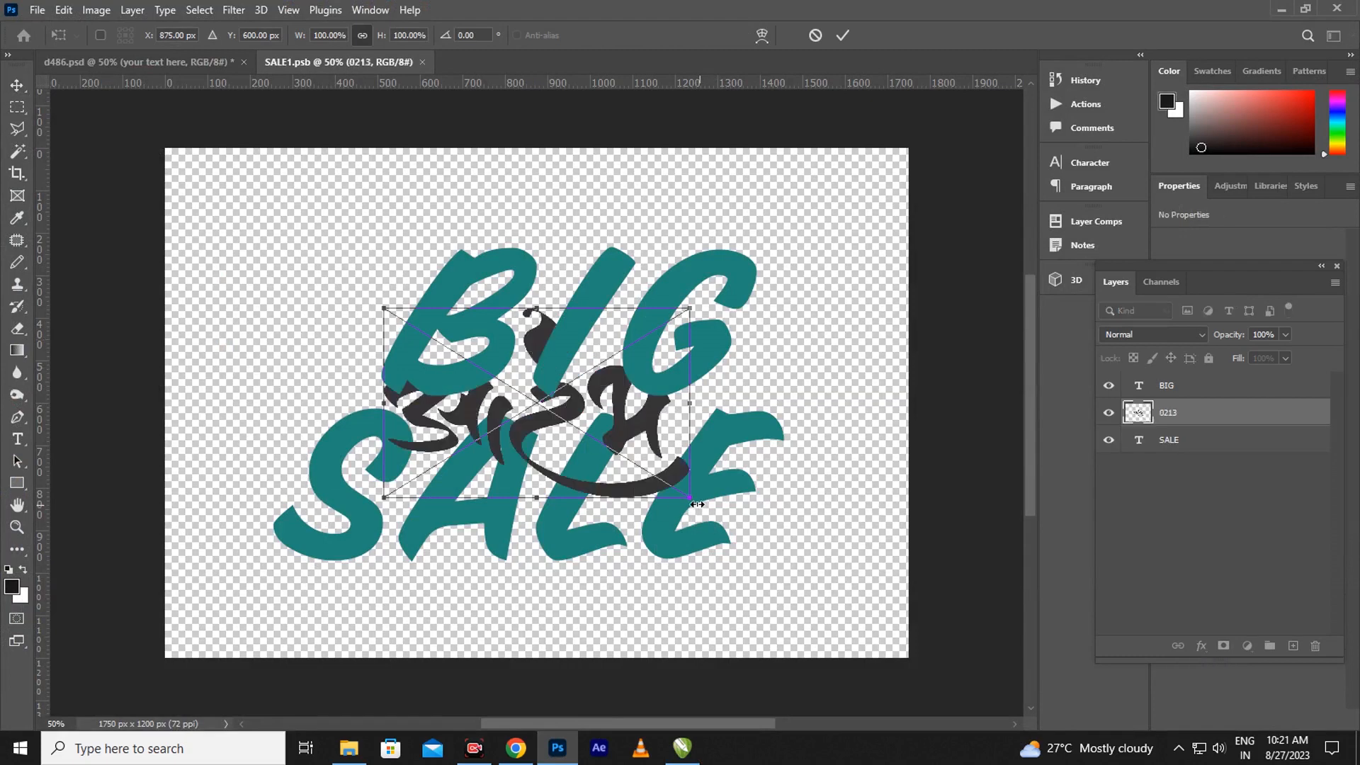
Step: Scale the placed 0213 lettering to about 183% and position it centrally over the BIG SALE text
{"action": "left_click_drag", "start_coordinate": [688, 497], "coordinate": [820, 578]}
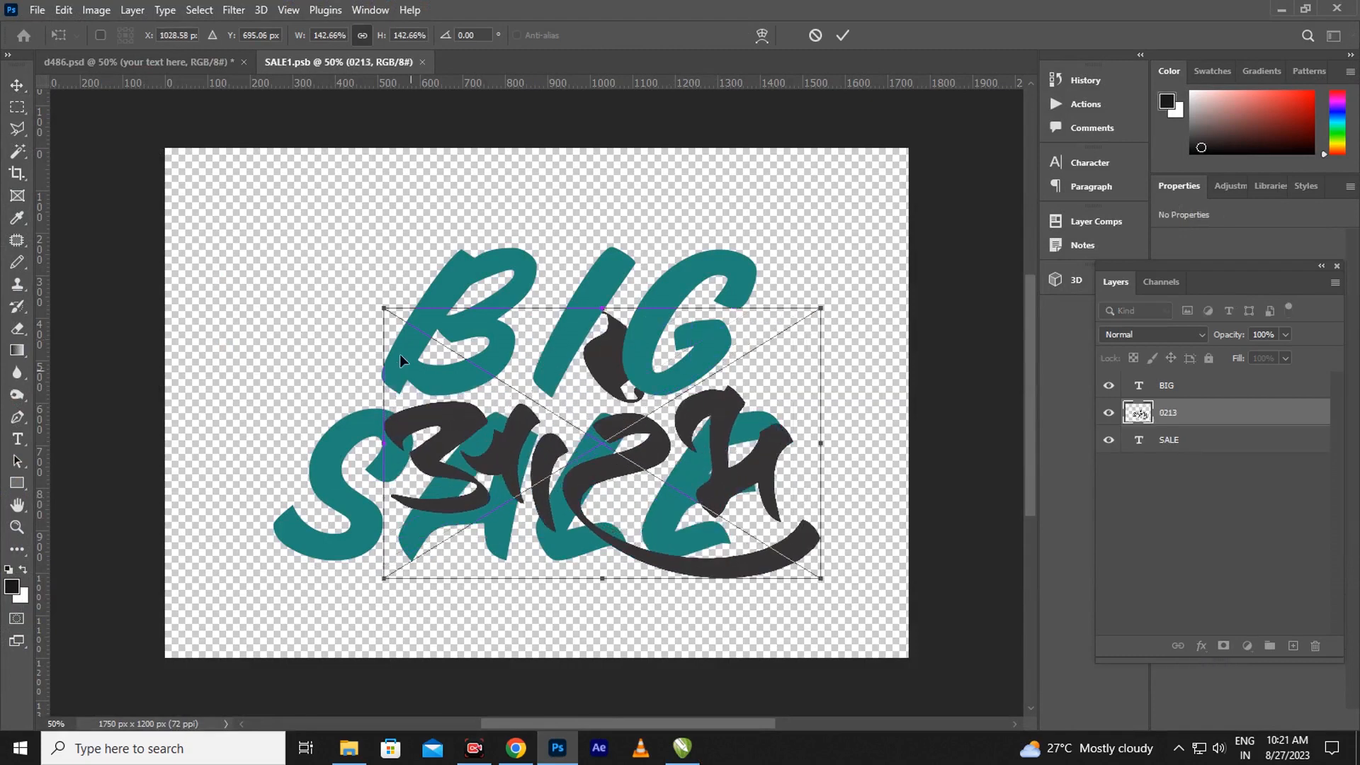
{"action": "left_click_drag", "start_coordinate": [381, 308], "coordinate": [261, 232]}
{"action": "left_click_drag", "start_coordinate": [536, 429], "coordinate": [536, 399]}
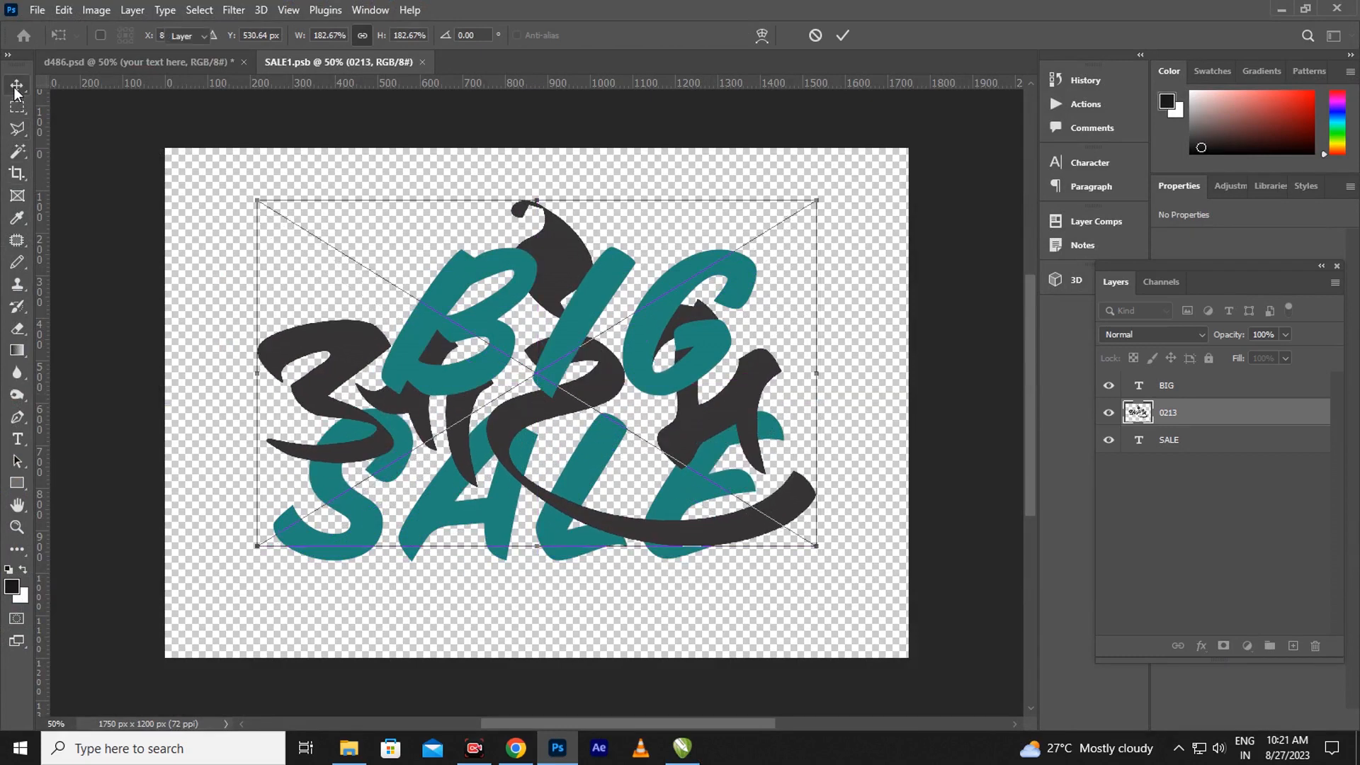
{"action": "key", "text": "Return"}
Step: Hide the BIG and SALE text layers and nudge the 0213 lettering slightly down and to the right
{"action": "left_click", "coordinate": [1108, 385]}
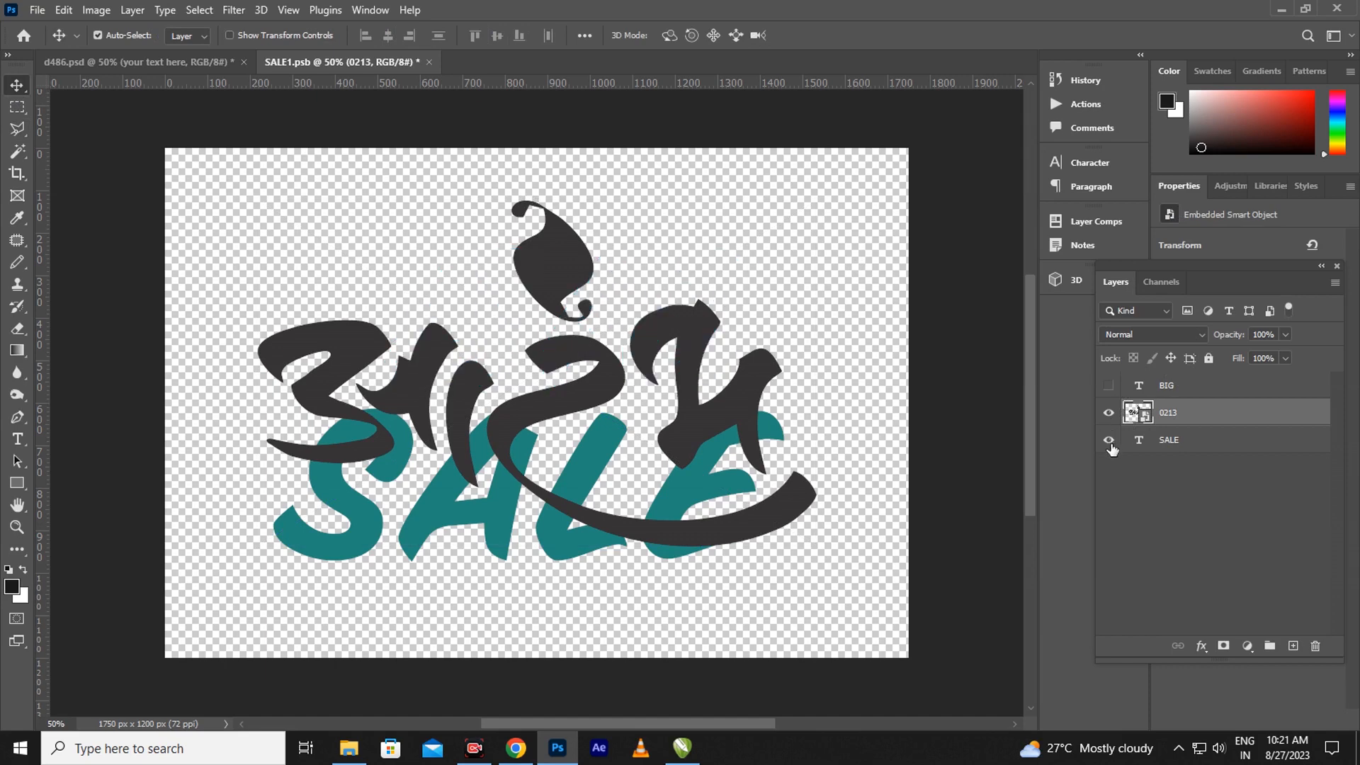
{"action": "left_click", "coordinate": [1109, 439]}
{"action": "left_click_drag", "start_coordinate": [751, 527], "coordinate": [758, 534]}
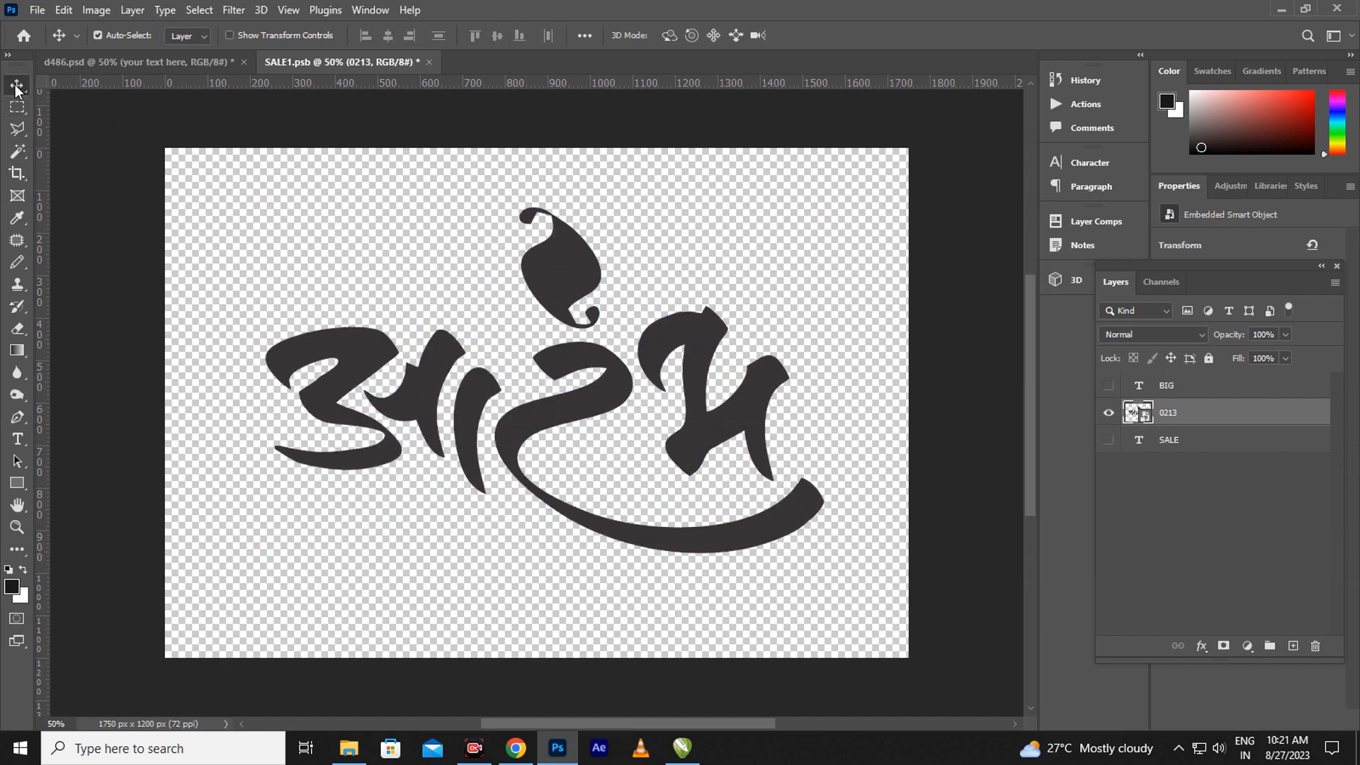
Step: Close the SALE1.psb smart object document and save its changes
{"action": "left_click", "coordinate": [429, 64]}
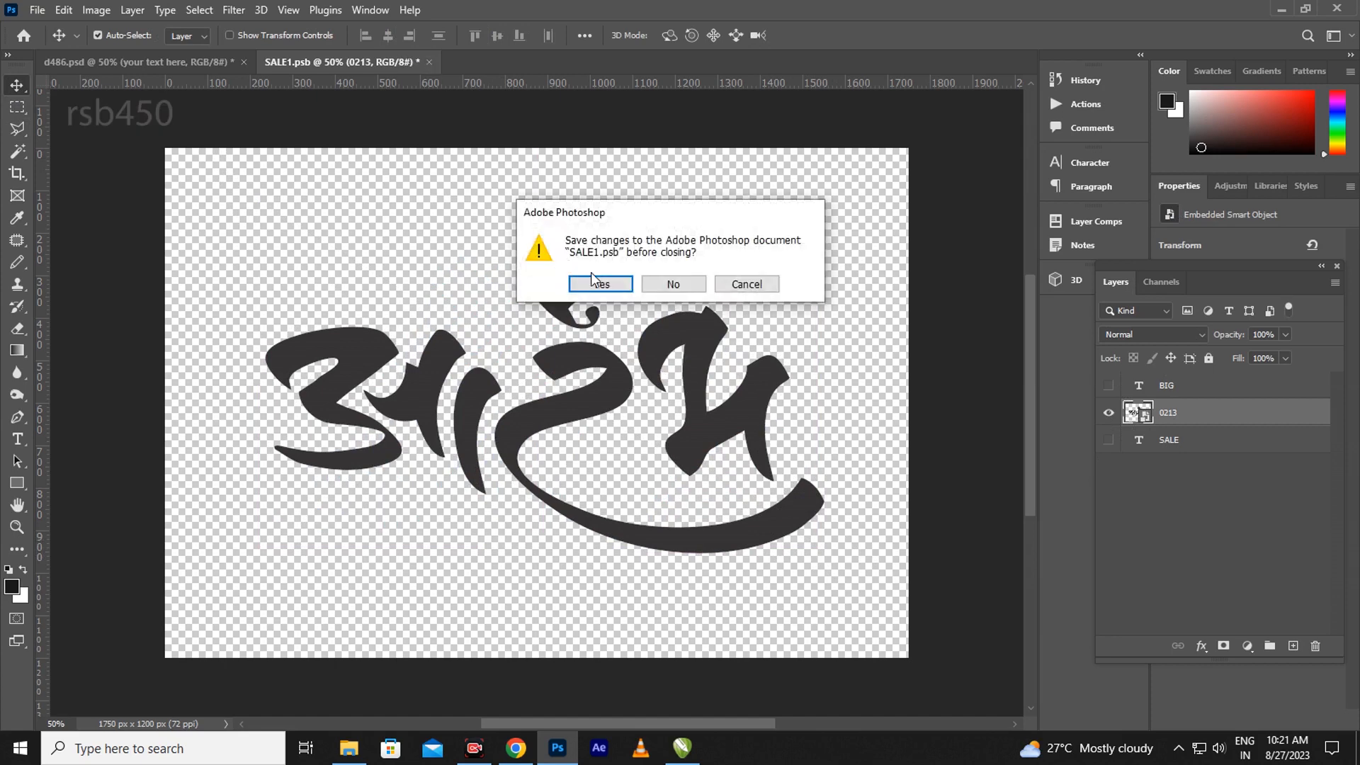
{"action": "left_click", "coordinate": [597, 278]}
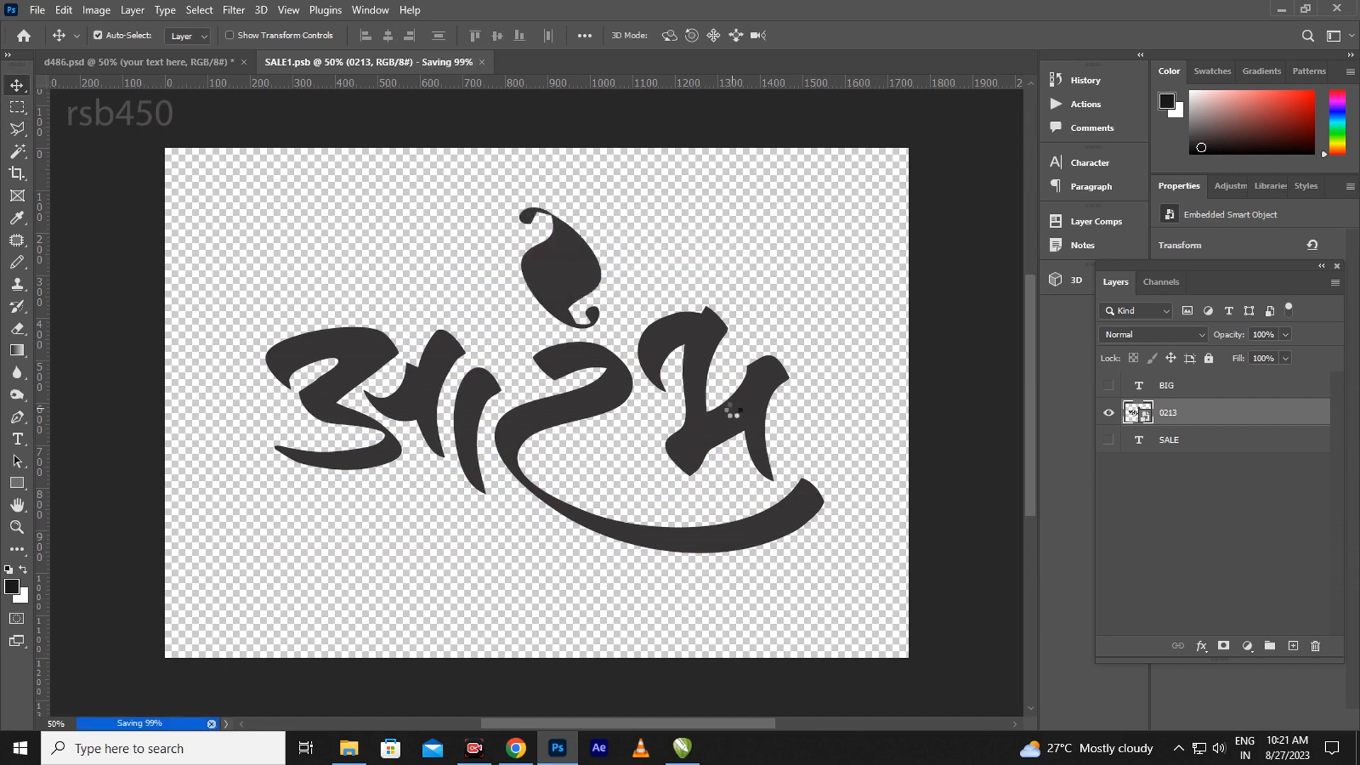